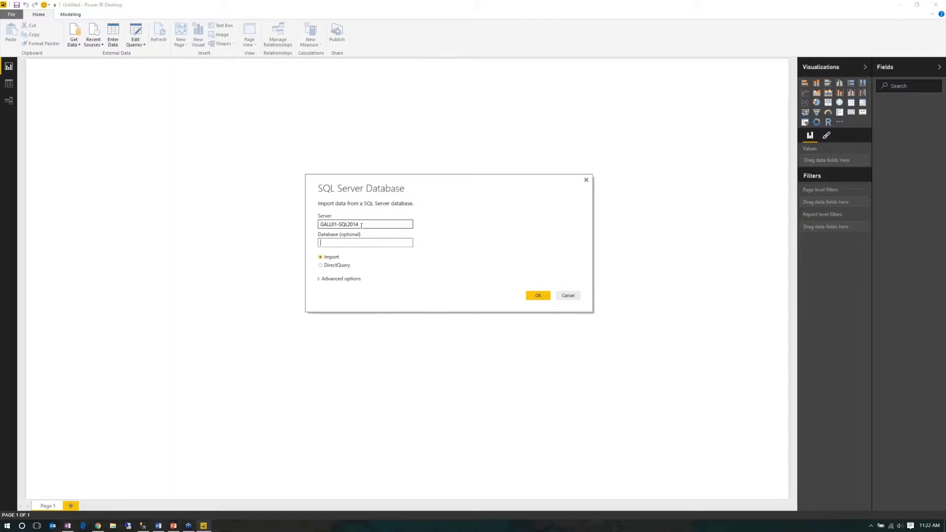
# Connect to the GALL01-SQL2014 server in Import mode and expand the BaseballLahman2014 database
pyautogui.click(530, 296)
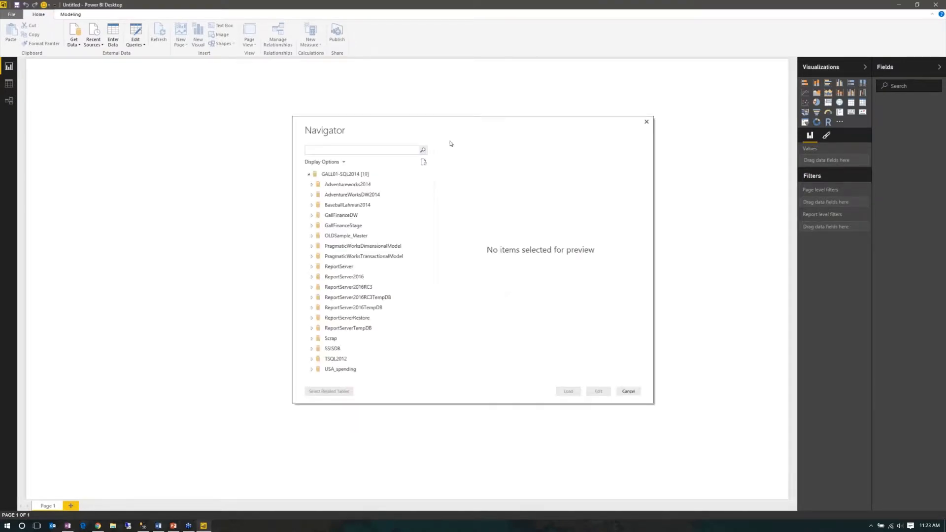
pyautogui.moveTo(393, 126); pyautogui.dragTo(361, 121)
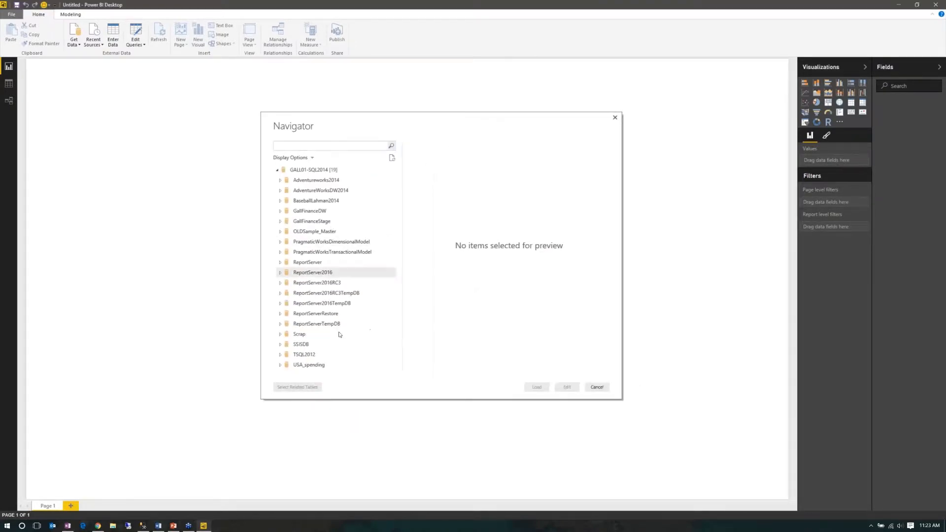
pyautogui.click(320, 203)
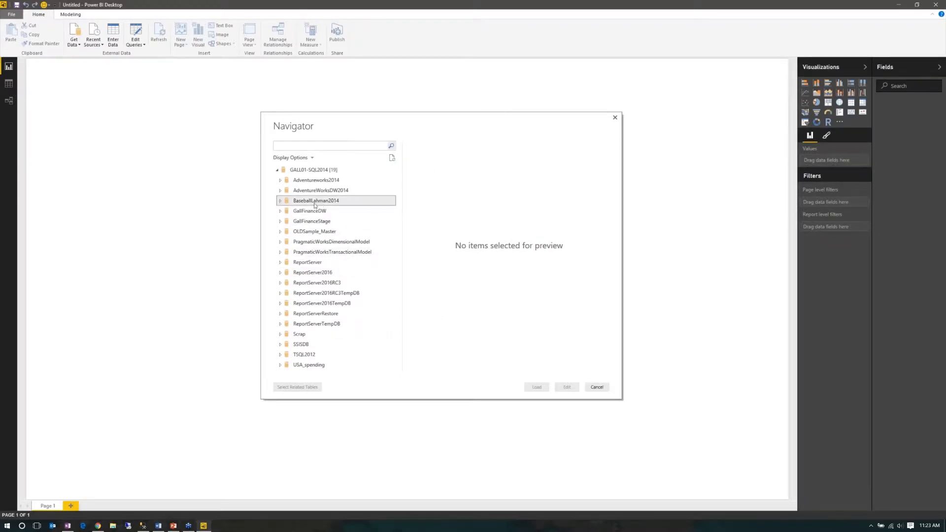
pyautogui.click(281, 201)
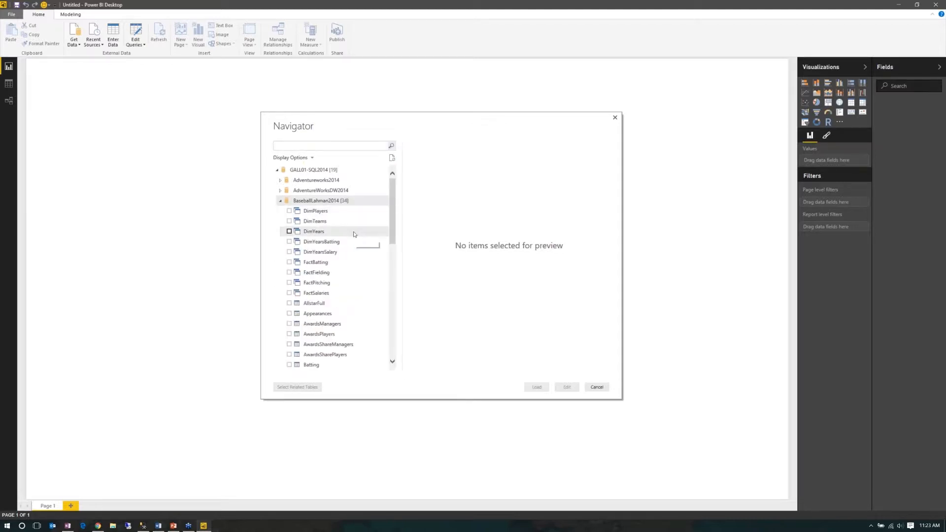
# Select the Batting and Master tables of the BaseballLahman2014 database for import
pyautogui.scroll(-1, 353, 235)
pyautogui.scroll(-1, 353, 232)
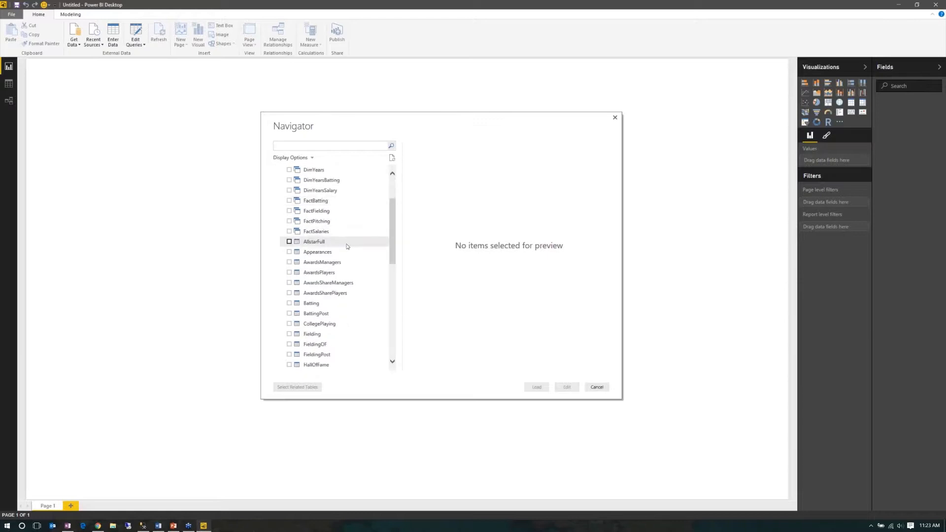
pyautogui.scroll(-1, 343, 265)
pyautogui.click(289, 273)
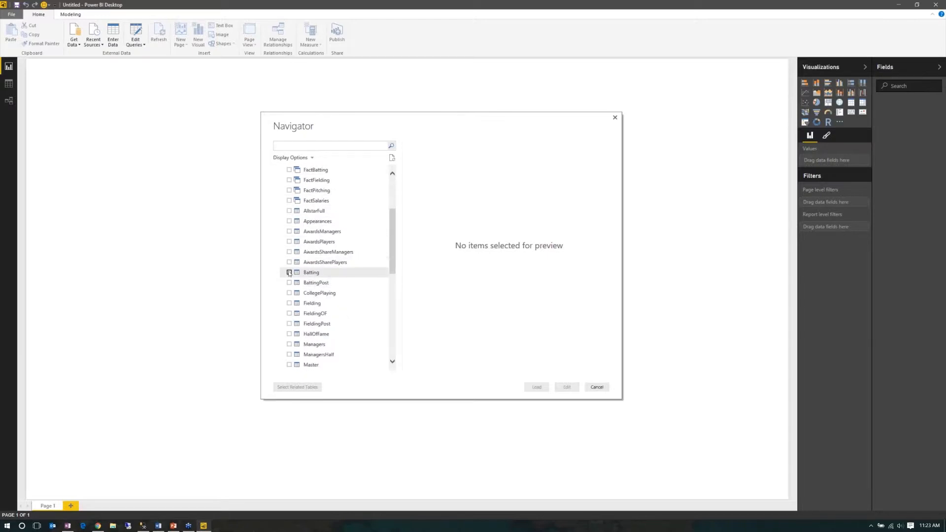
pyautogui.scroll(-1, 309, 291)
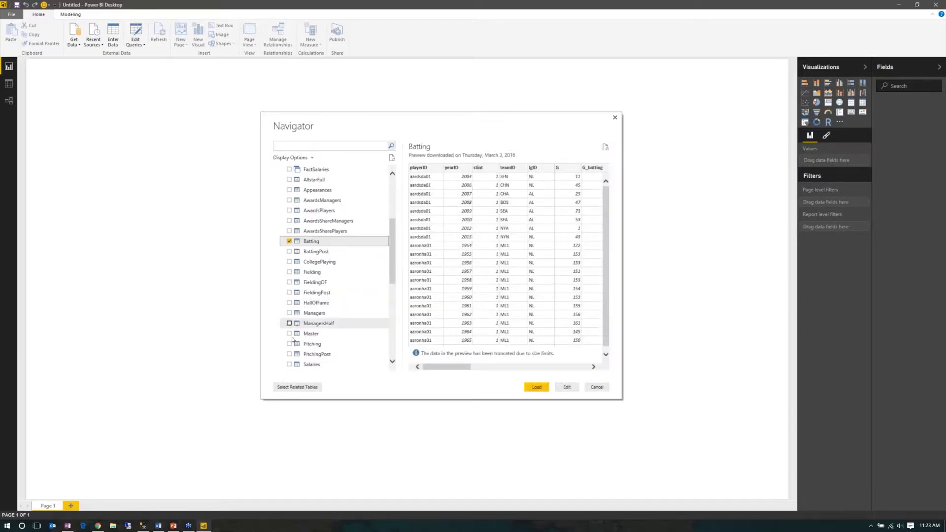
pyautogui.click(289, 334)
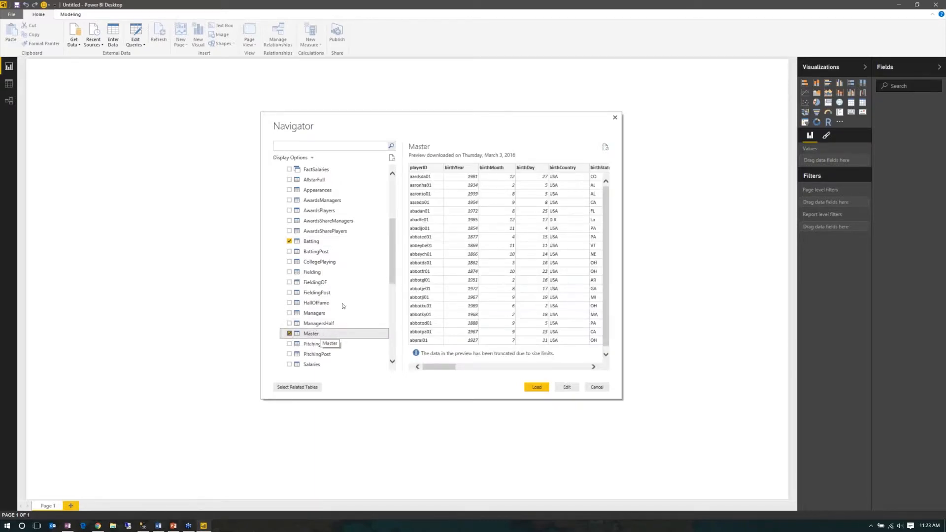
# Add the Teams table to the selection and load the Batting, Master and Teams tables
pyautogui.scroll(-1, 344, 309)
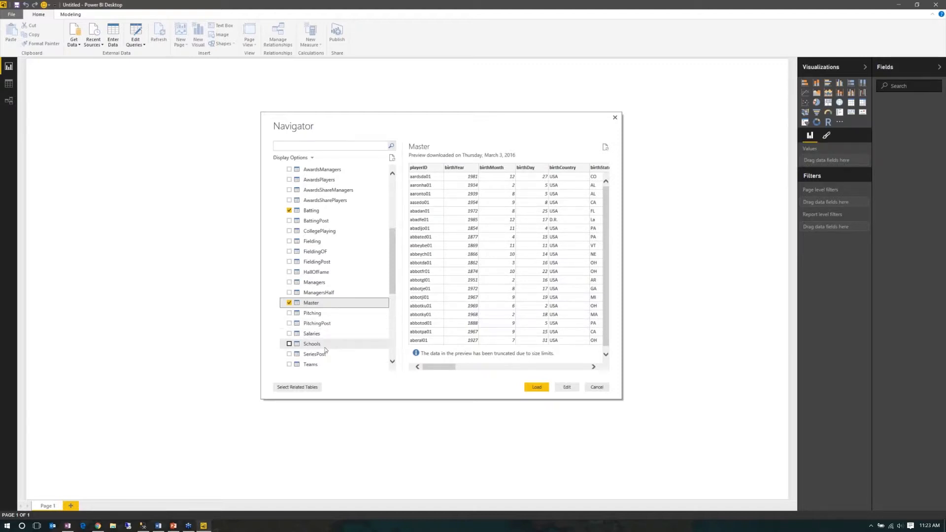
pyautogui.scroll(-1, 325, 351)
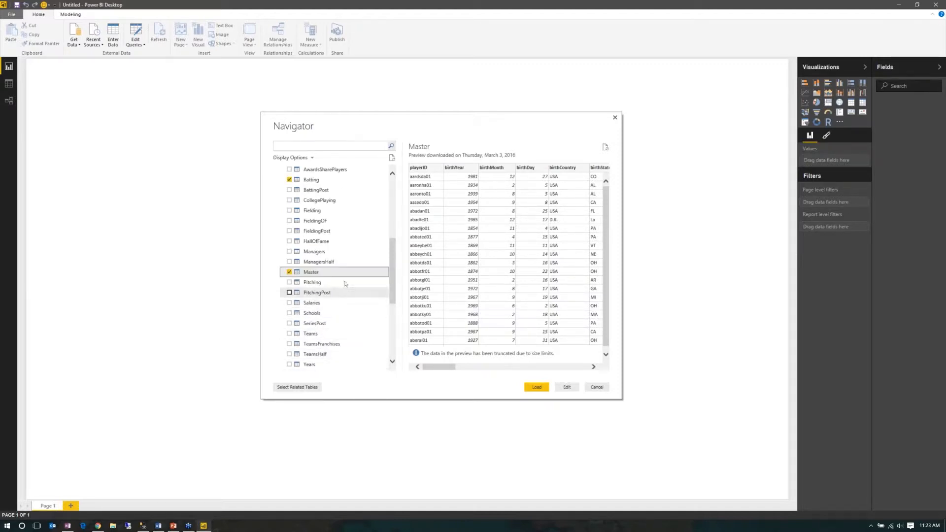
pyautogui.scroll(-1, 311, 325)
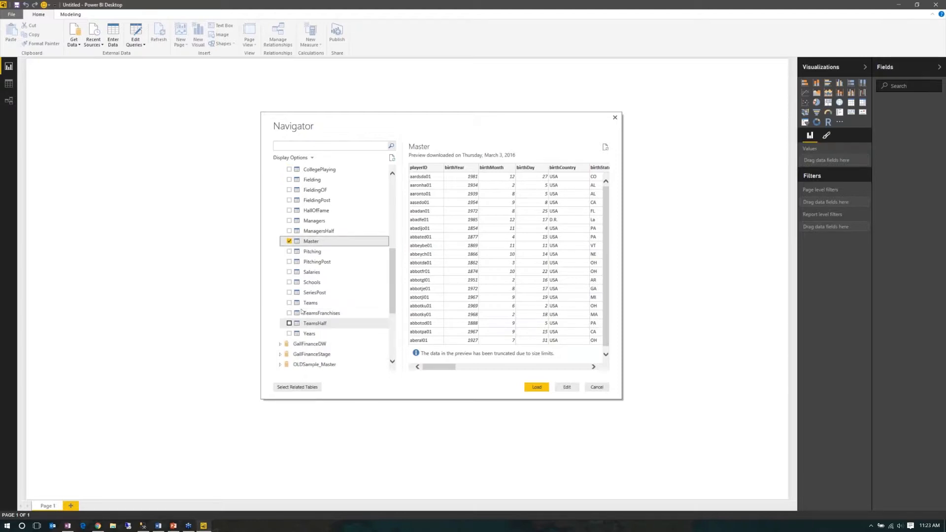
pyautogui.click(290, 302)
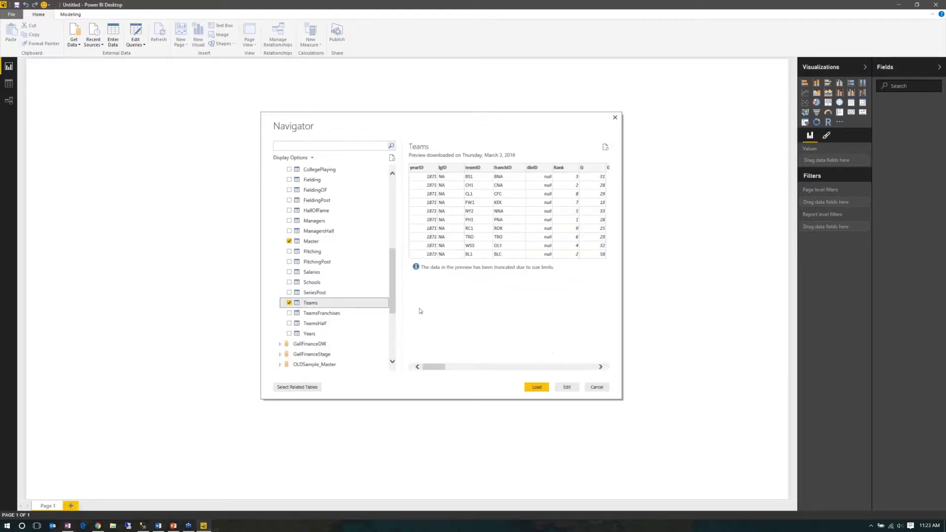
pyautogui.moveTo(391, 277); pyautogui.dragTo(391, 264)
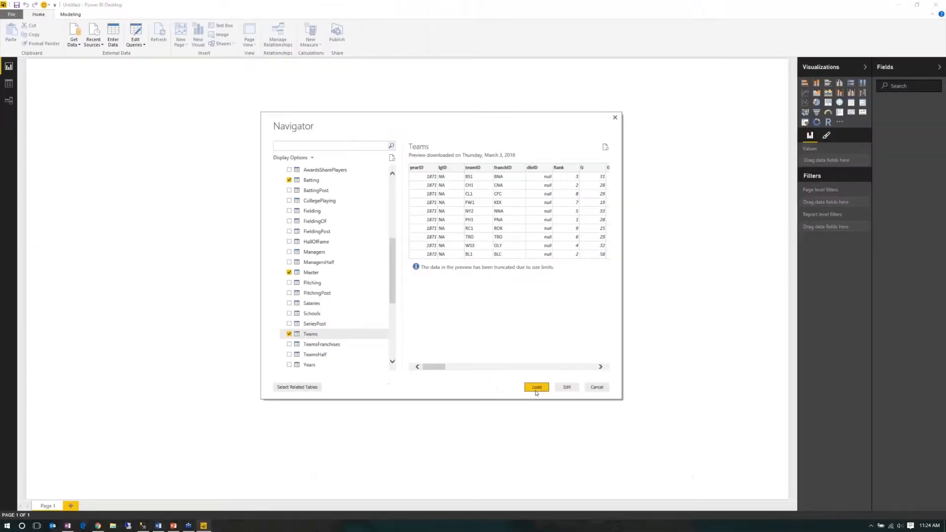
pyautogui.click(537, 387)
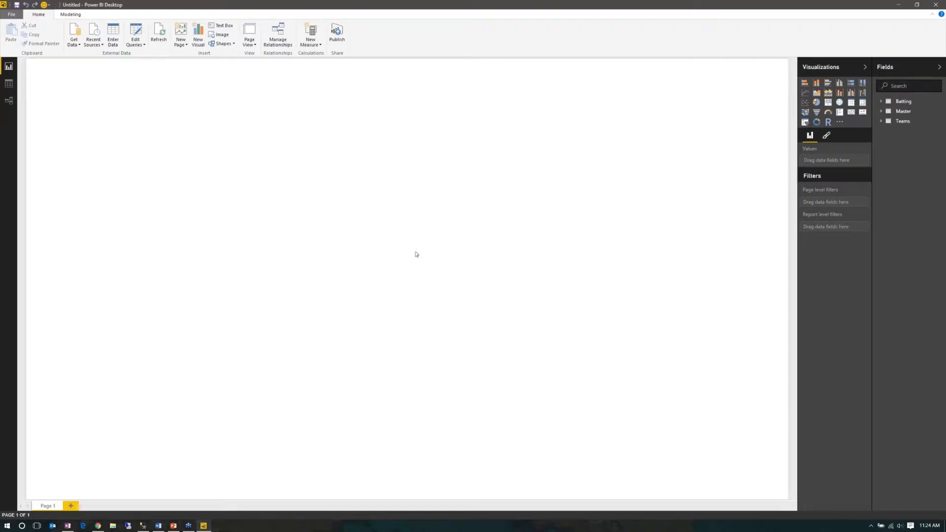
# Show the model's relationships, enlarge the Batting, Master and Teams tables to reveal more fields, and space Teams away from Master
pyautogui.click(9, 101)
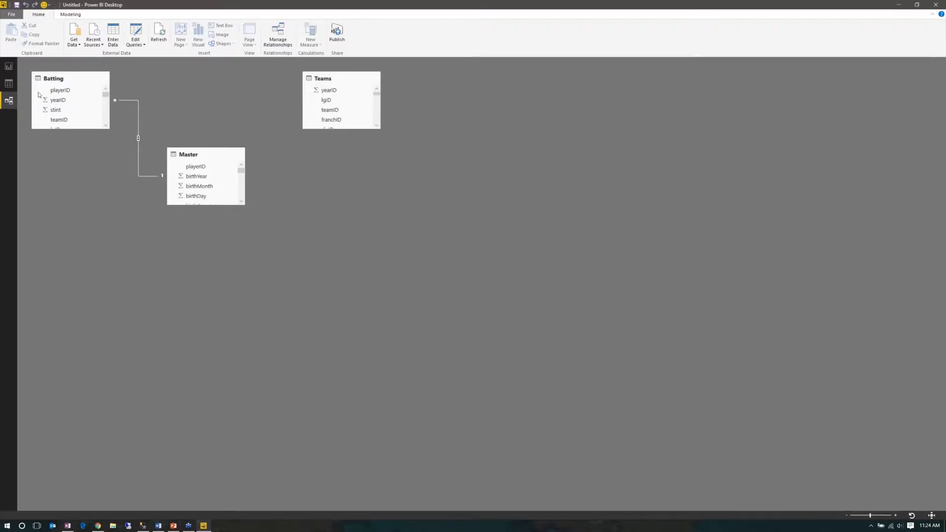
pyautogui.moveTo(114, 161); pyautogui.dragTo(123, 255)
pyautogui.moveTo(219, 198); pyautogui.dragTo(230, 197)
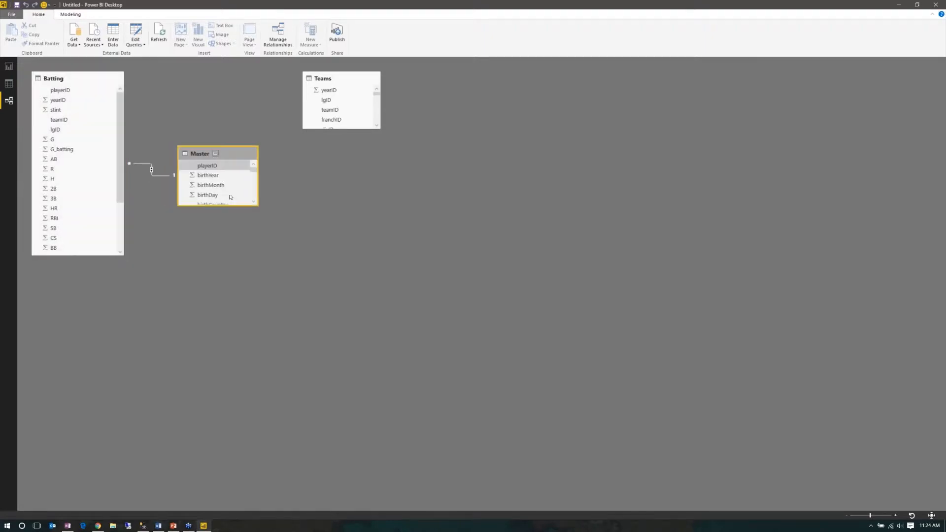
pyautogui.moveTo(285, 265); pyautogui.dragTo(299, 301)
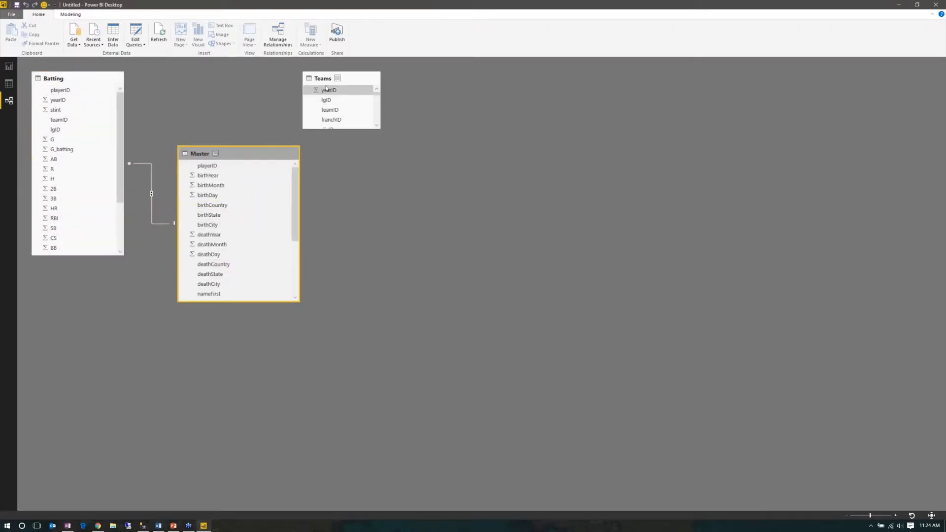
pyautogui.moveTo(360, 125); pyautogui.dragTo(446, 131)
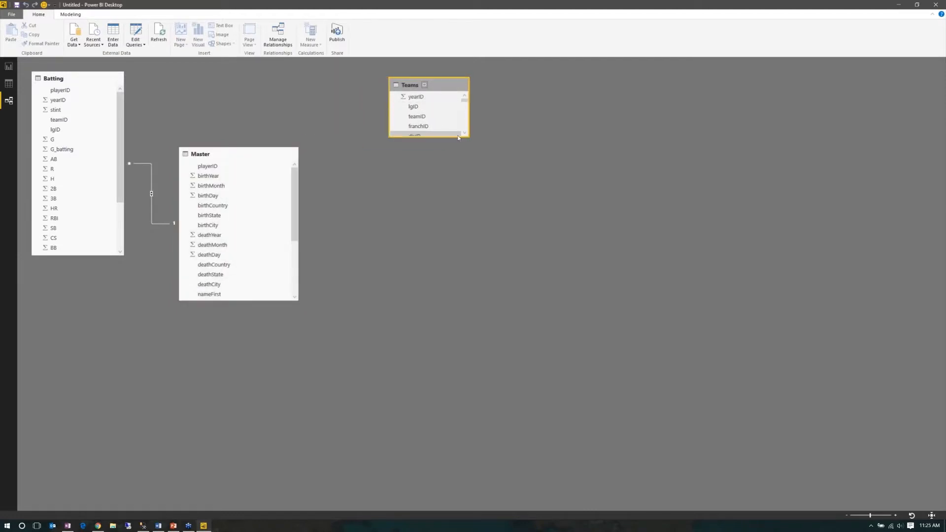
pyautogui.moveTo(486, 188); pyautogui.dragTo(519, 306)
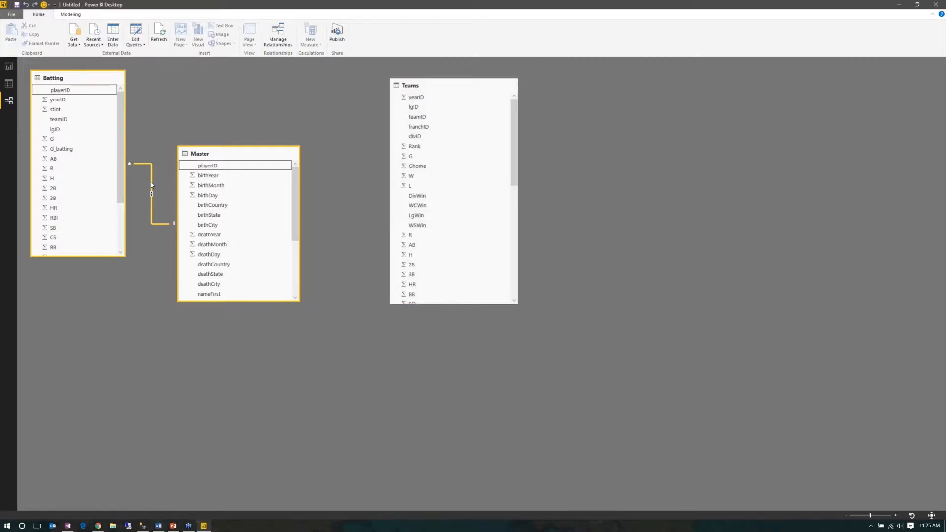
# Delete the relationship between Batting and Master and recreate it by linking Batting's playerID to Master's playerID
pyautogui.press('Delete')
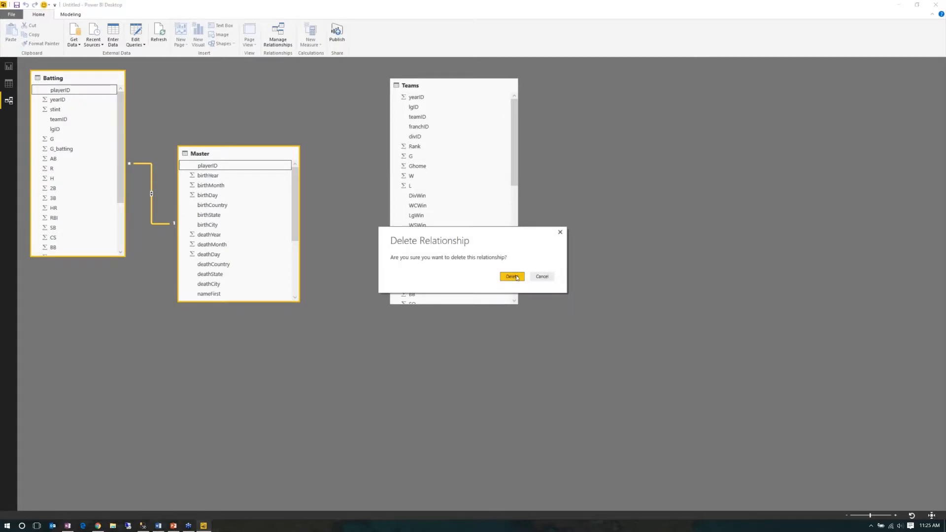
pyautogui.press('Escape')
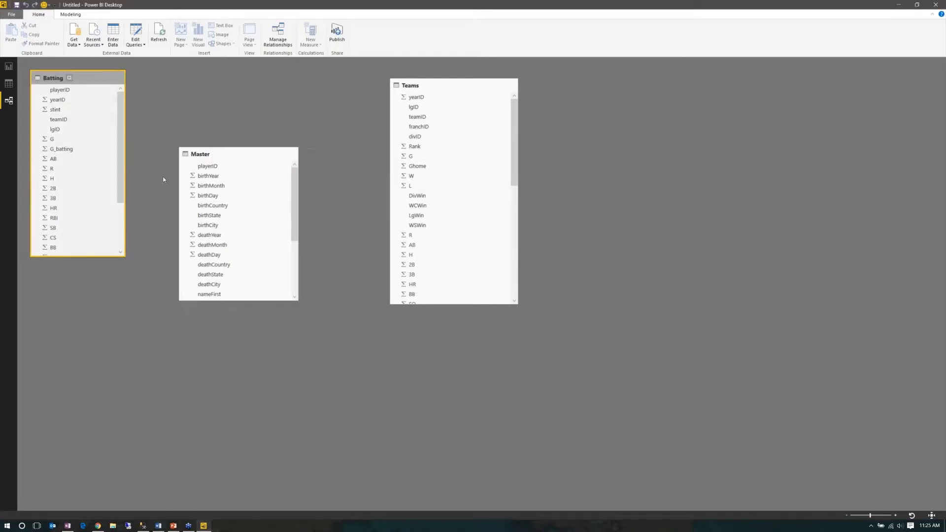
pyautogui.moveTo(194, 158); pyautogui.dragTo(207, 158)
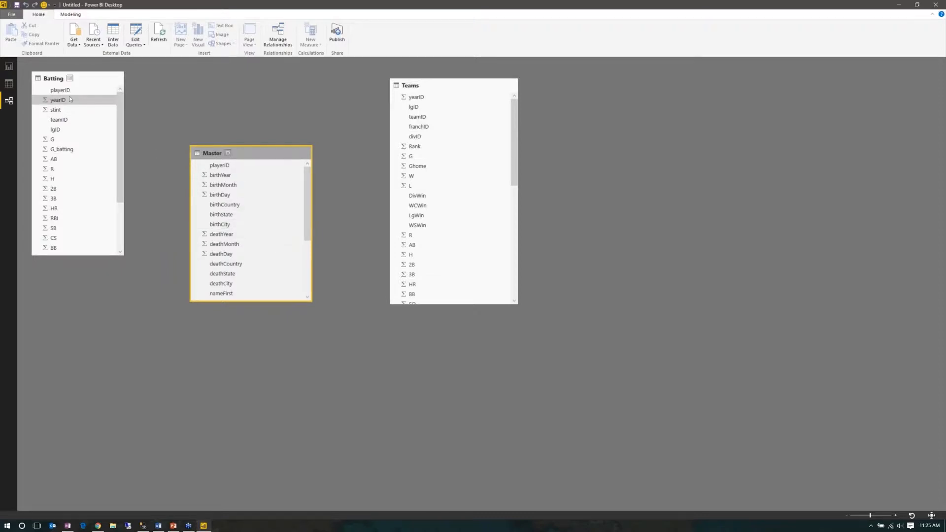
pyautogui.moveTo(61, 91); pyautogui.dragTo(217, 166)
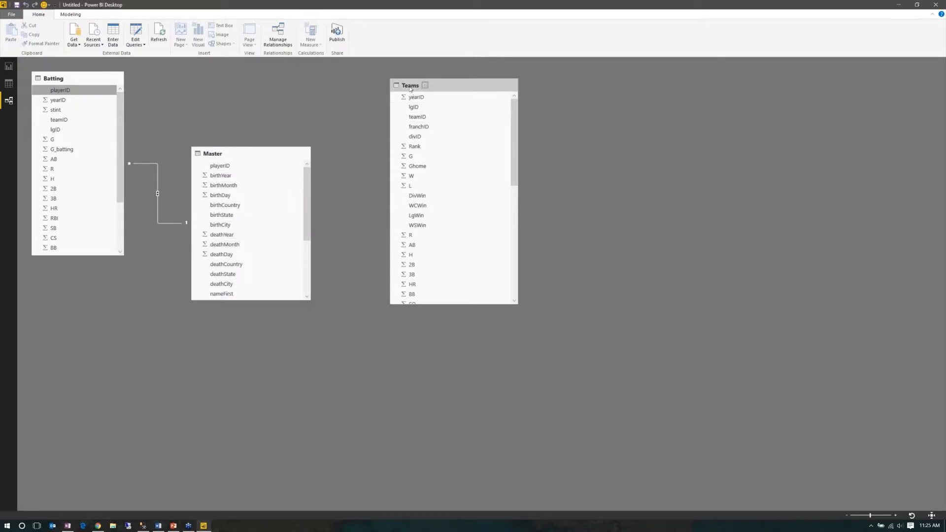
# Rearrange the relationship diagram so that the Batting table sits between Master and Teams
pyautogui.moveTo(406, 85); pyautogui.dragTo(402, 178)
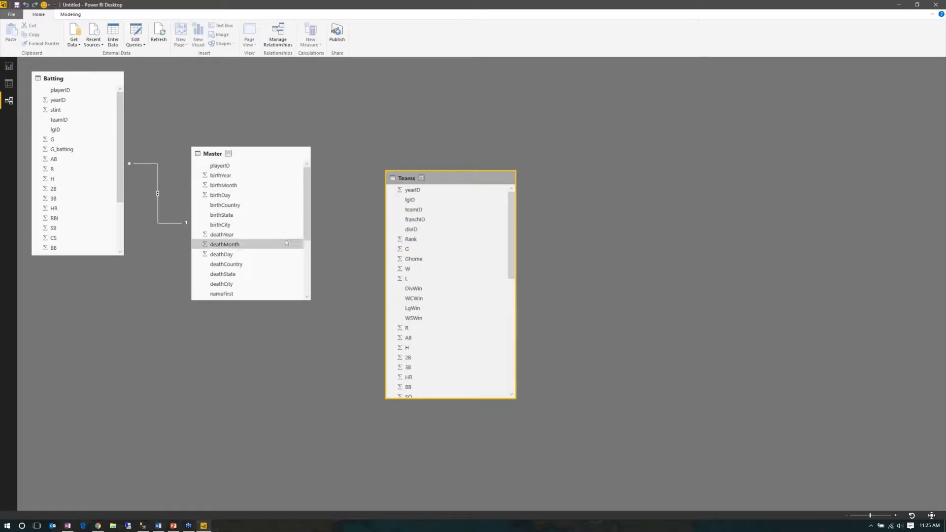
pyautogui.scroll(-4, 309, 235)
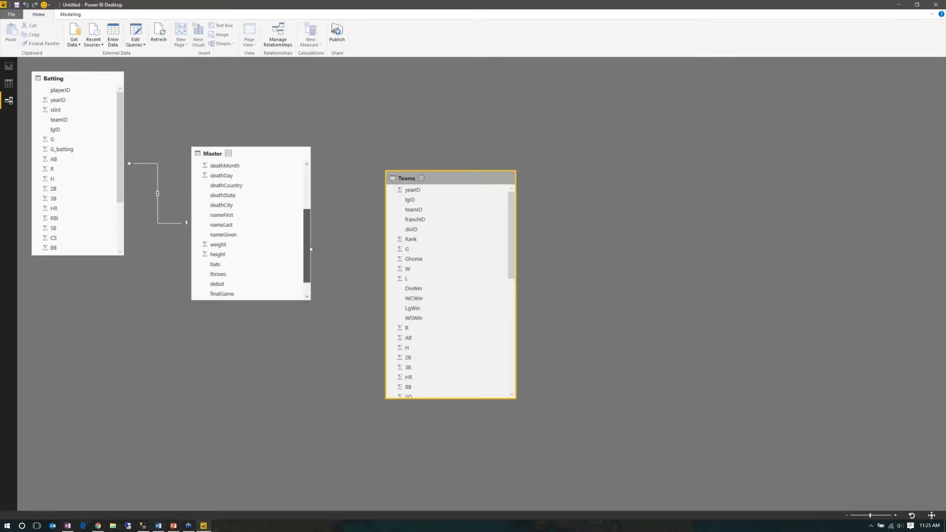
pyautogui.scroll(5, 311, 241)
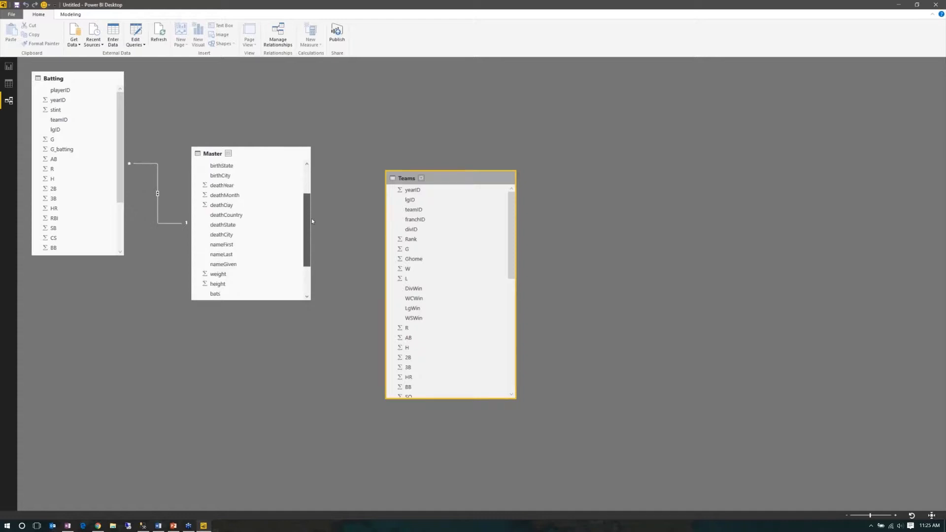
pyautogui.moveTo(45, 80); pyautogui.dragTo(285, 245)
pyautogui.moveTo(212, 155); pyautogui.dragTo(94, 90)
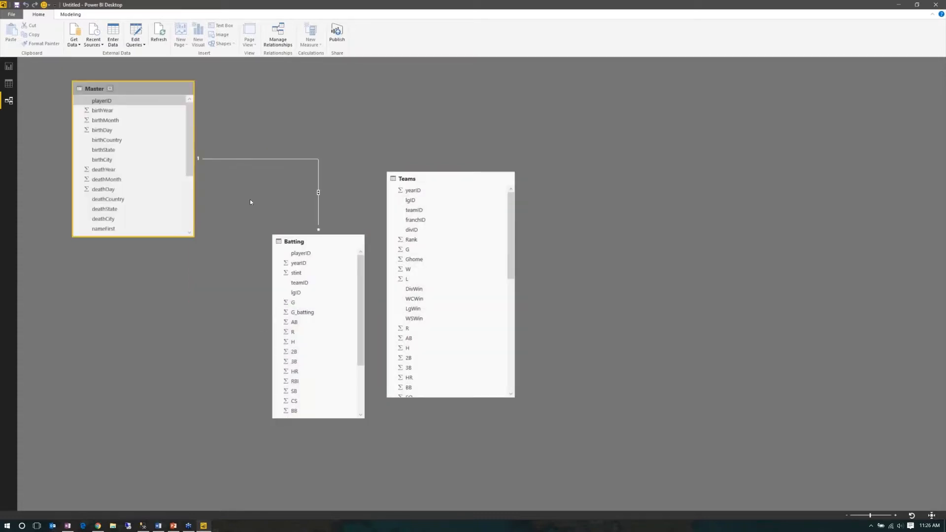
pyautogui.moveTo(296, 242); pyautogui.dragTo(271, 196)
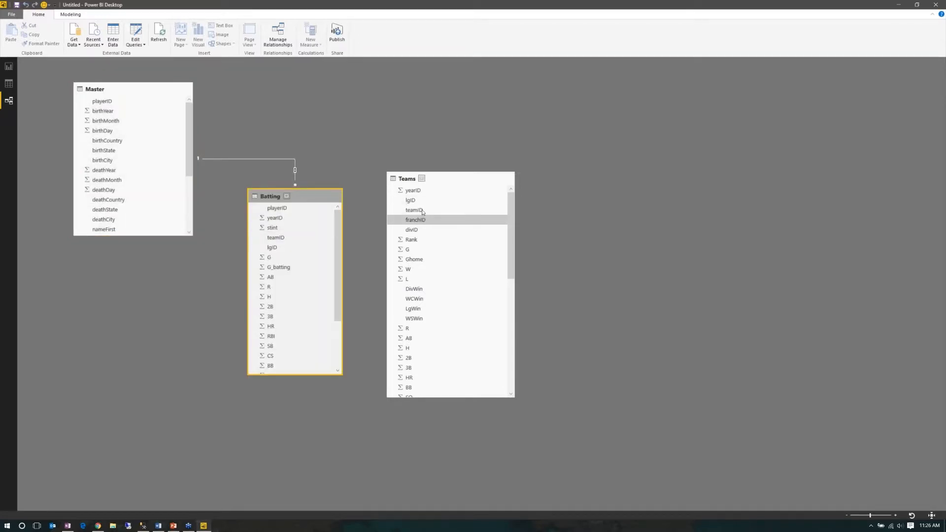
# Try to create a relationship from the teamID field of Teams to the teamID field of Batting
pyautogui.moveTo(422, 209); pyautogui.dragTo(276, 242)
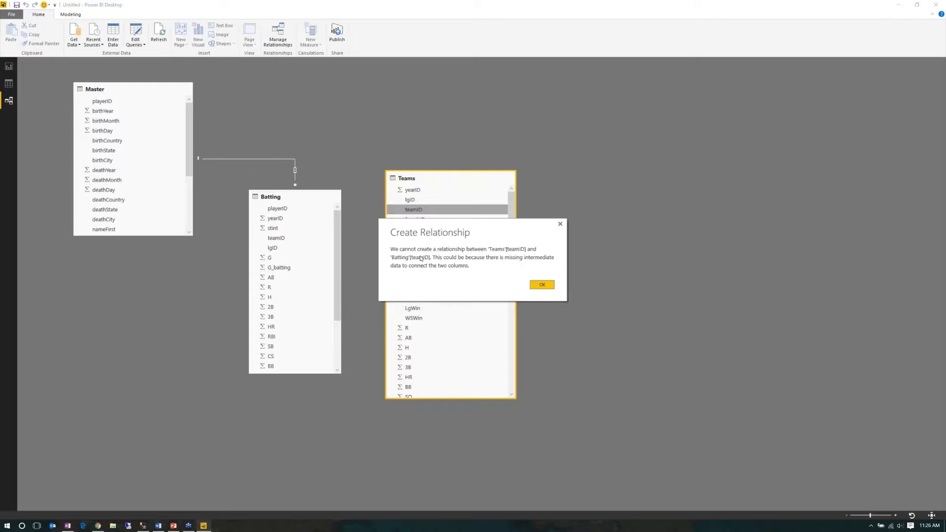
pyautogui.press('Return')
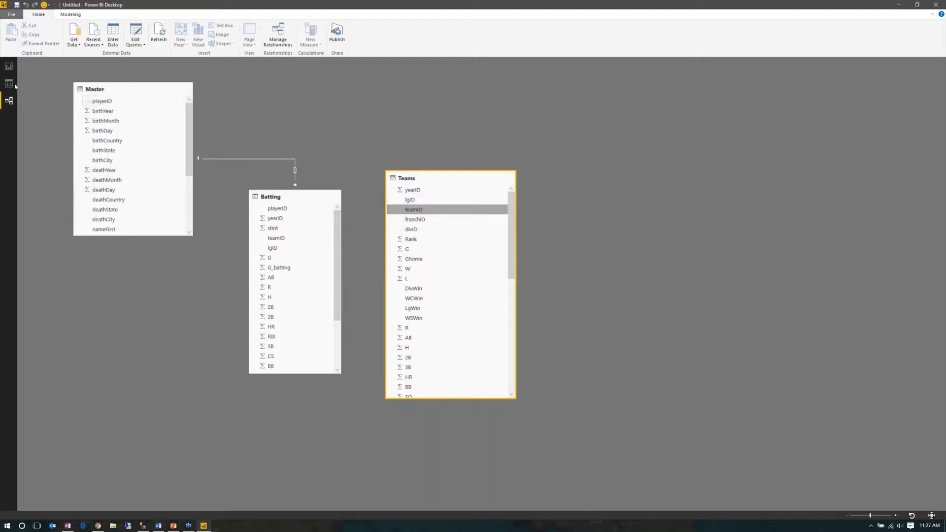
pyautogui.click(232, 162)
# Switch to the data view and examine the fields and rows of the Batting and Master tables
pyautogui.click(9, 89)
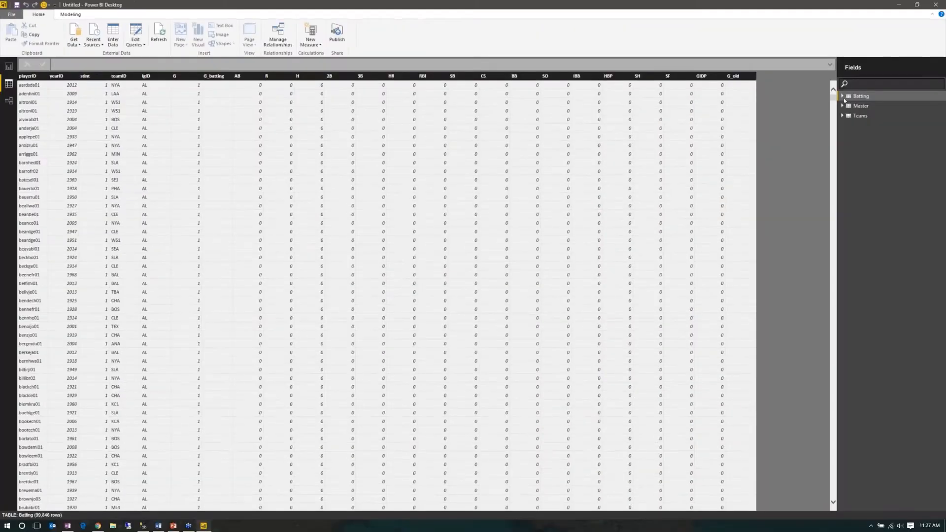
pyautogui.click(843, 97)
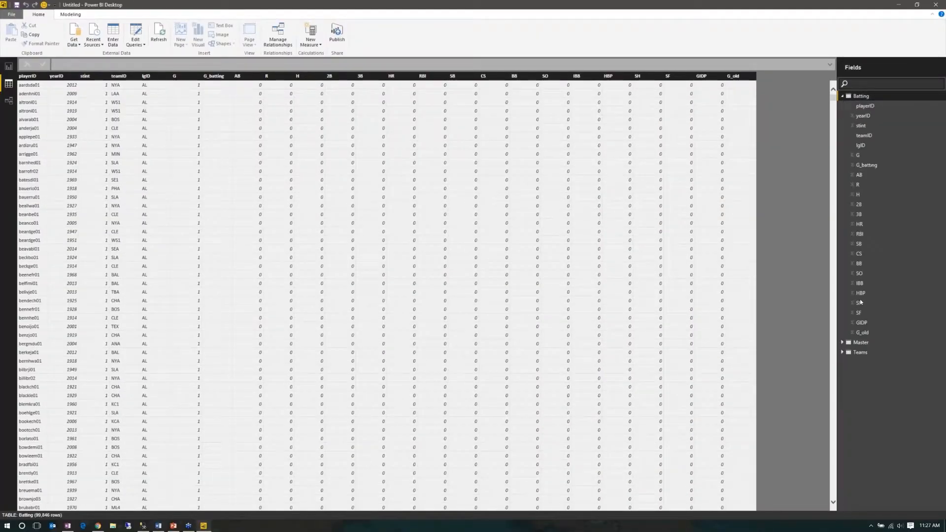
pyautogui.click(843, 97)
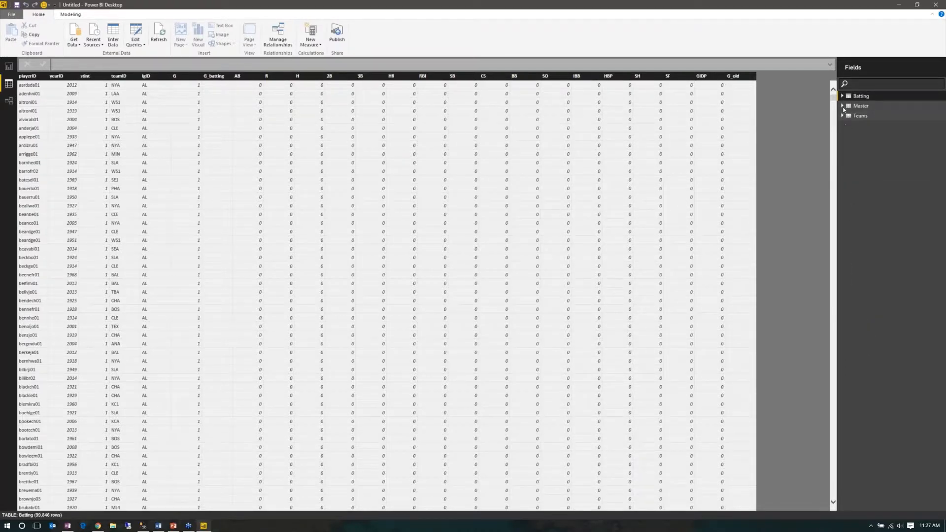
pyautogui.click(844, 106)
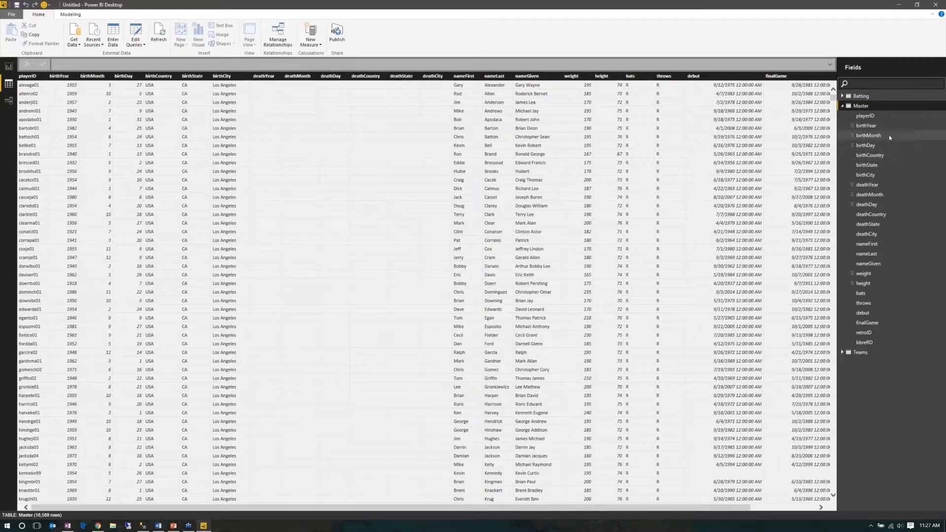
# Rename the Master table to Players
pyautogui.rightClick(871, 107)
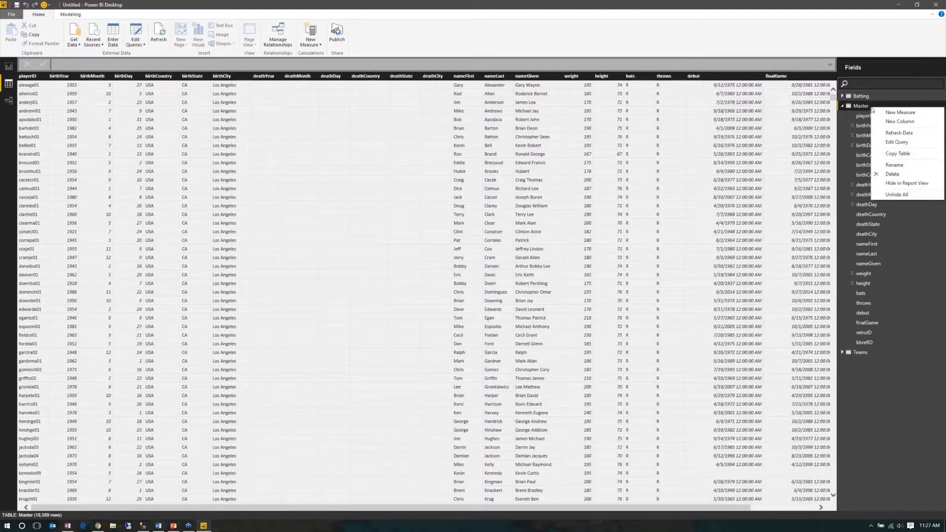
pyautogui.click(917, 163)
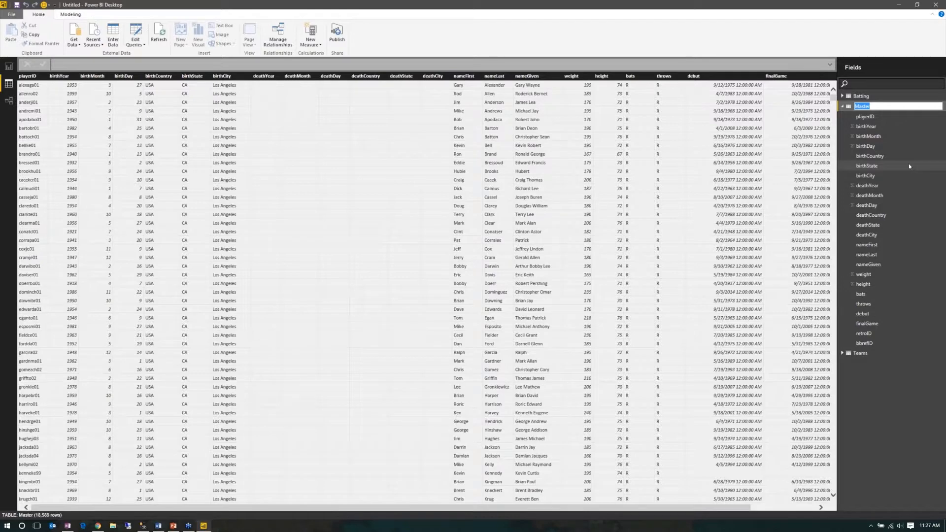
pyautogui.press('BackSpace')
pyautogui.write('Players')
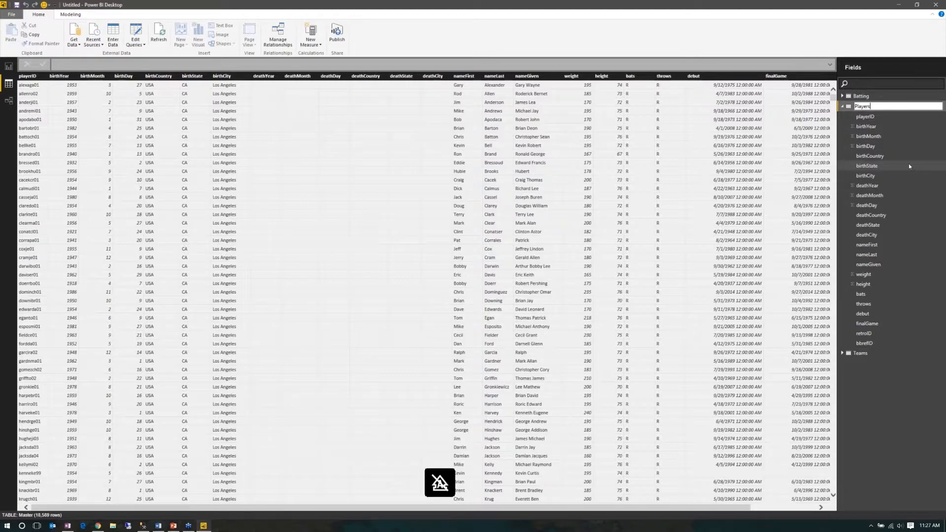
pyautogui.press('Return')
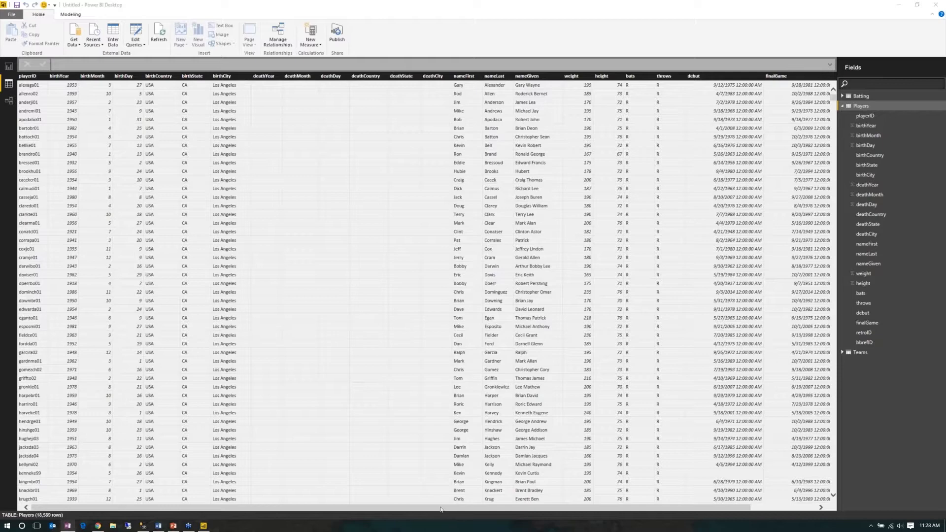
# Add a calculated column to the Players table and name it Full Name
pyautogui.moveTo(427, 509); pyautogui.dragTo(350, 513)
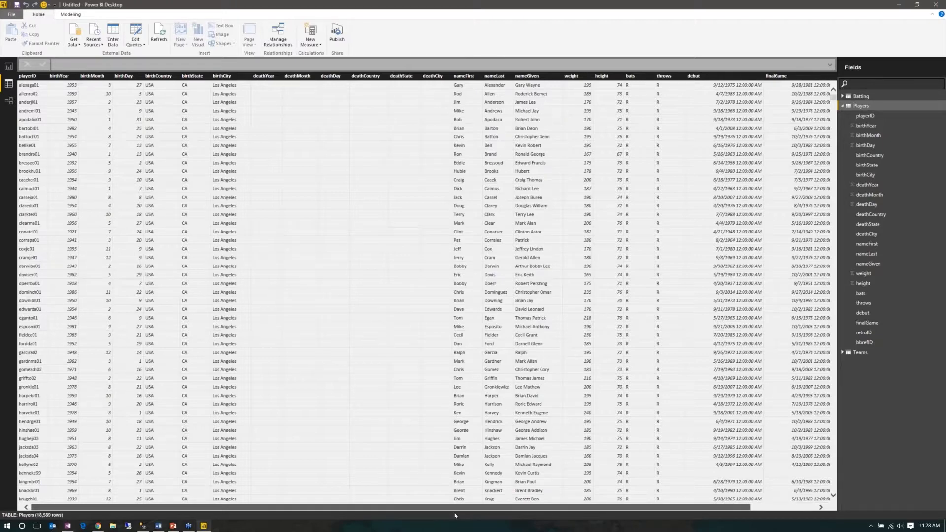
pyautogui.moveTo(455, 516)
pyautogui.mouseDown()
pyautogui.moveTo(454, 355)
pyautogui.moveTo(515, 137)
pyautogui.mouseUp()
pyautogui.click(514, 137)
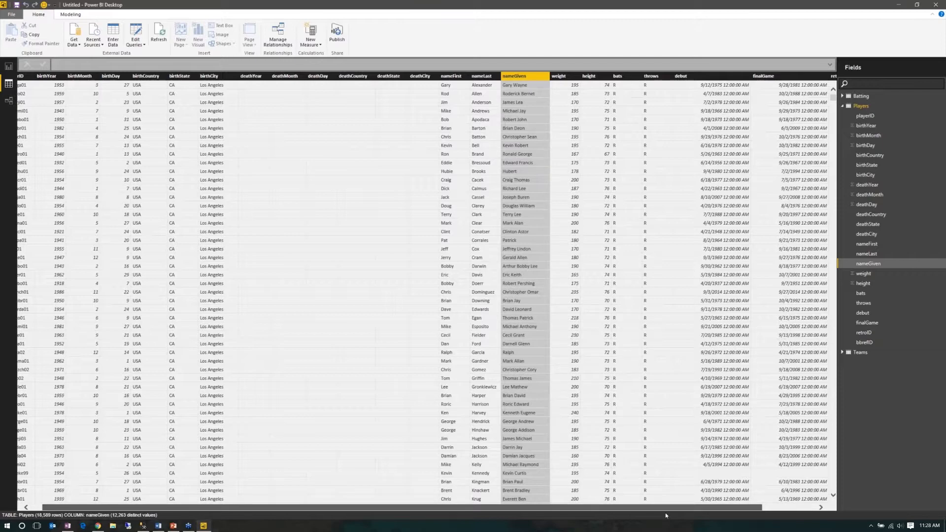
pyautogui.moveTo(666, 516); pyautogui.dragTo(523, 509)
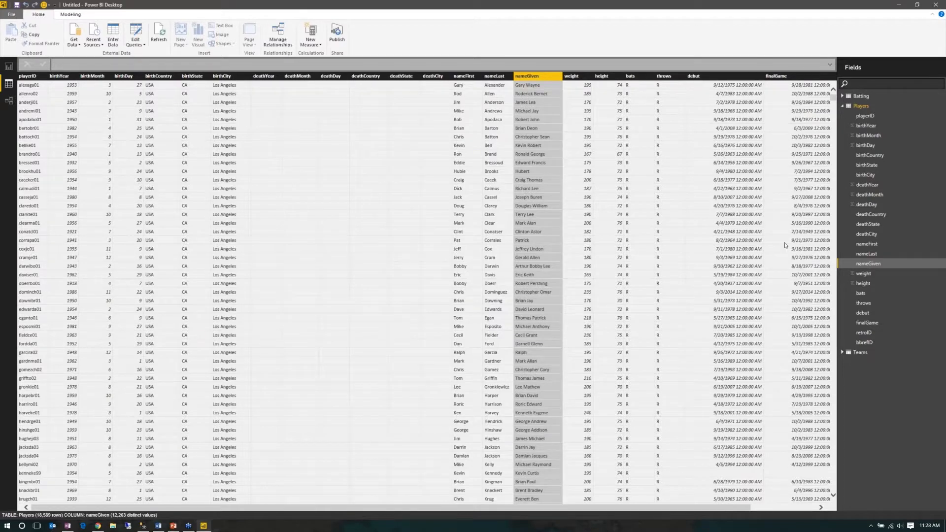
pyautogui.rightClick(862, 105)
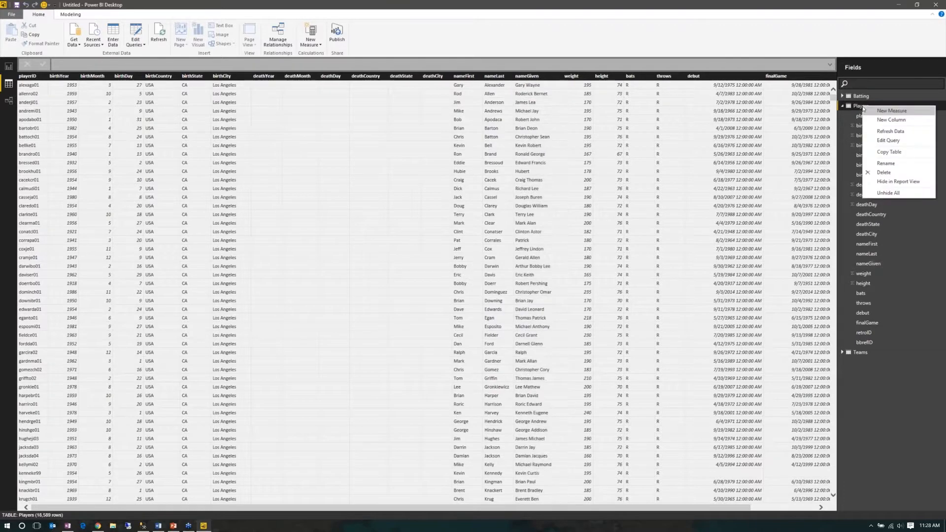
pyautogui.click(893, 120)
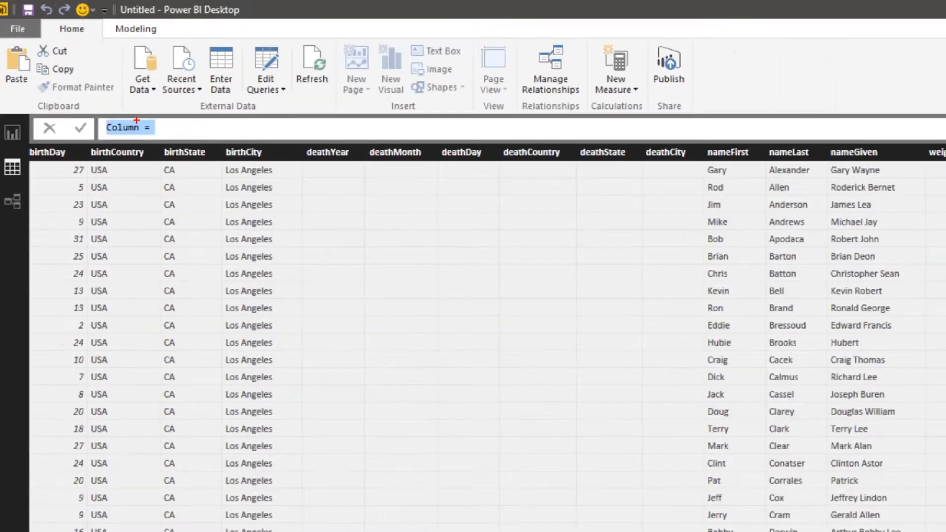
pyautogui.press('BackSpace')
pyautogui.write('Full Name =')
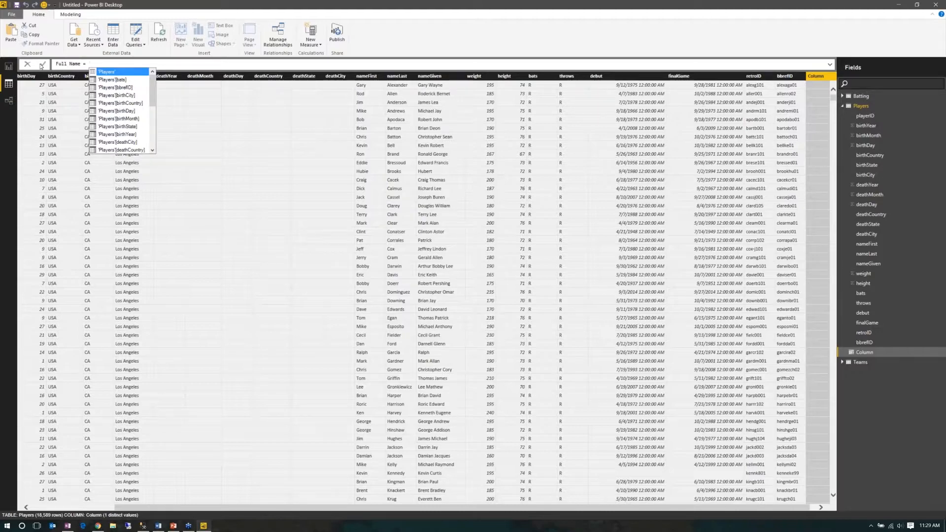
# Complete the Full Name formula as 'Players'[nameFirst] & 'Players'[nameFirst] and apply it
pyautogui.write("'play")
pyautogui.press('Tab')
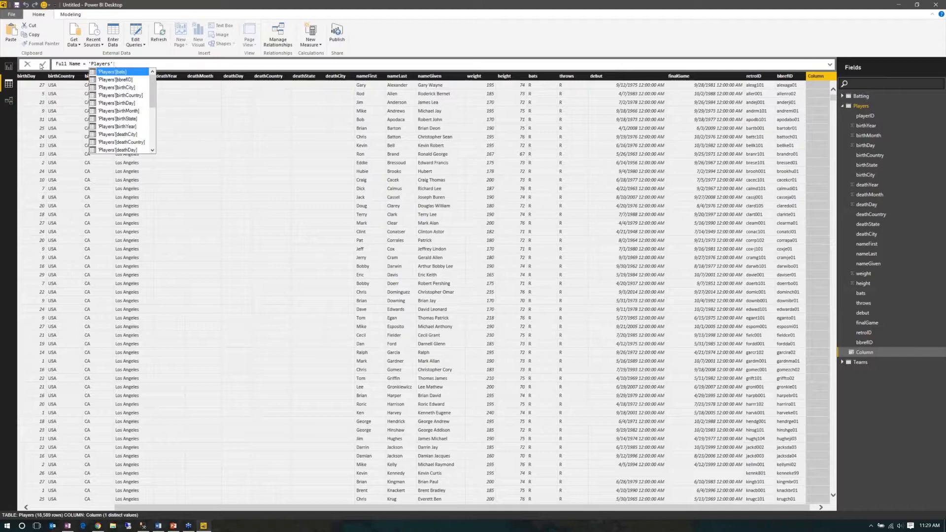
pyautogui.write('[na')
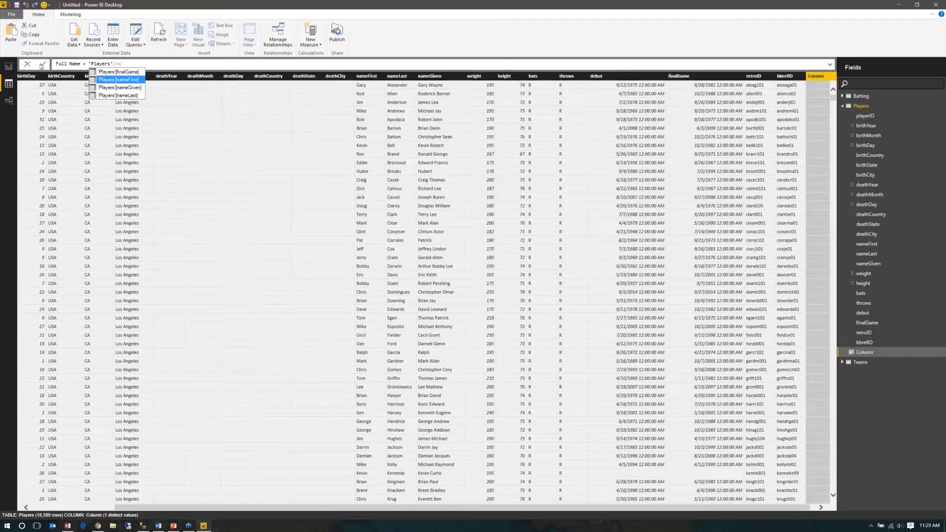
pyautogui.press('Tab')
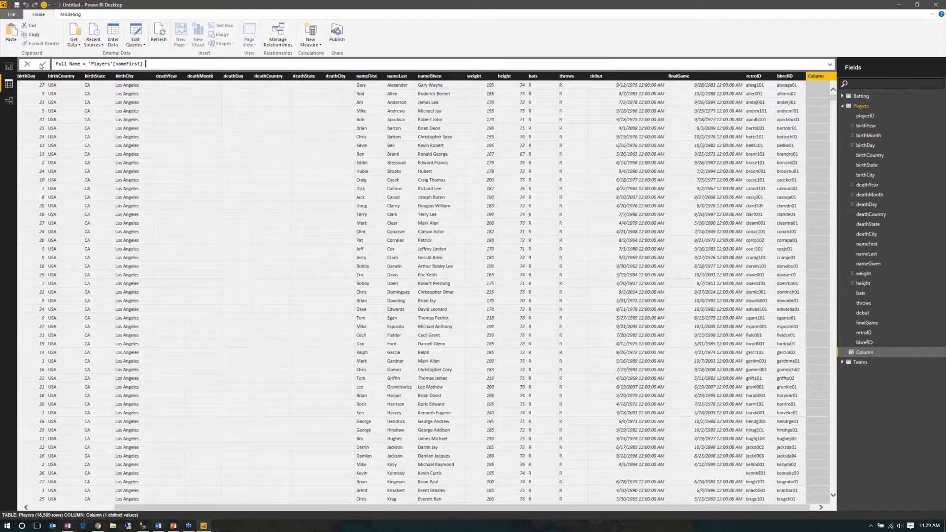
pyautogui.write('&')
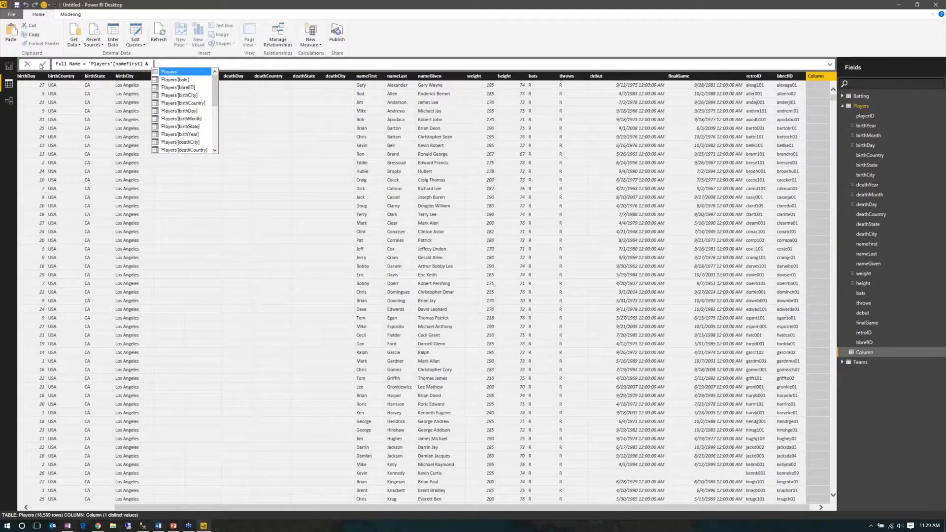
pyautogui.press('Tab')
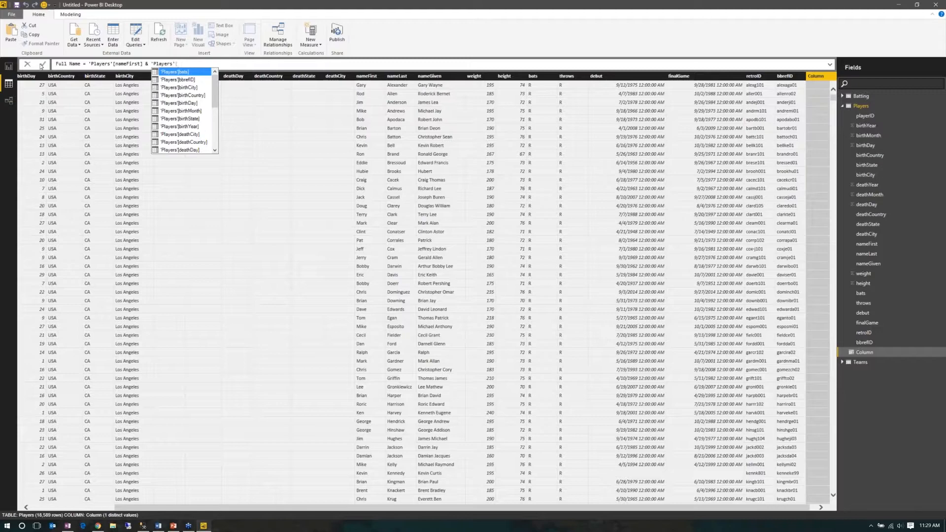
pyautogui.write('na')
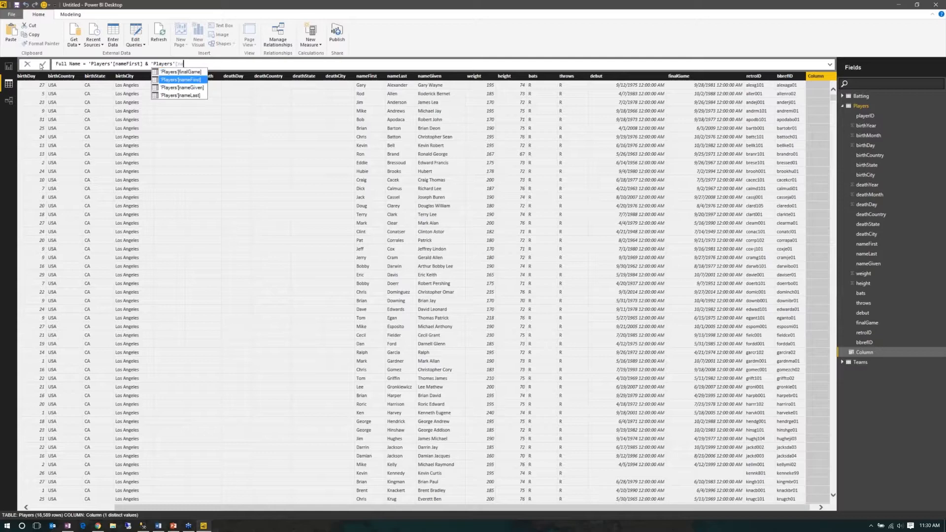
pyautogui.press('Tab')
pyautogui.click(42, 64)
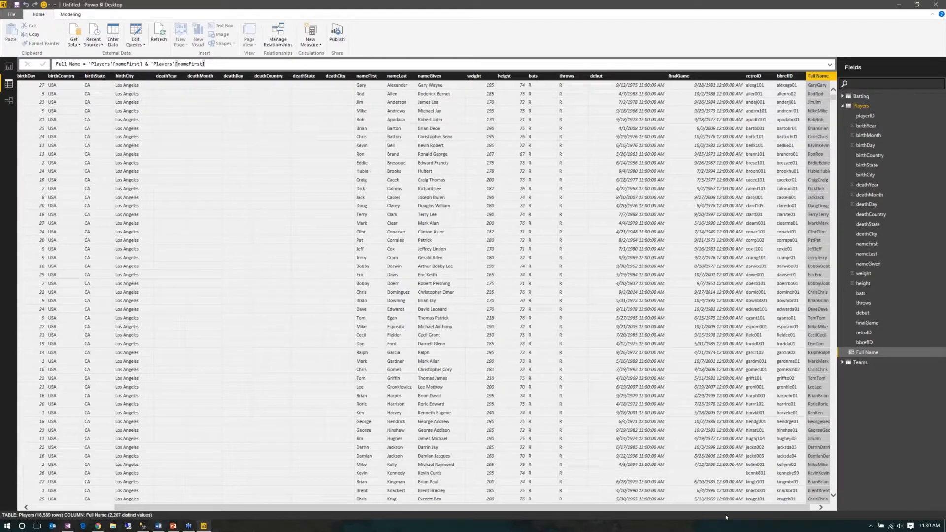
# Change the Full Name formula to 'Players'[nameLast] & ", " & 'Players'[nameFirst]
pyautogui.moveTo(728, 508); pyautogui.dragTo(740, 509)
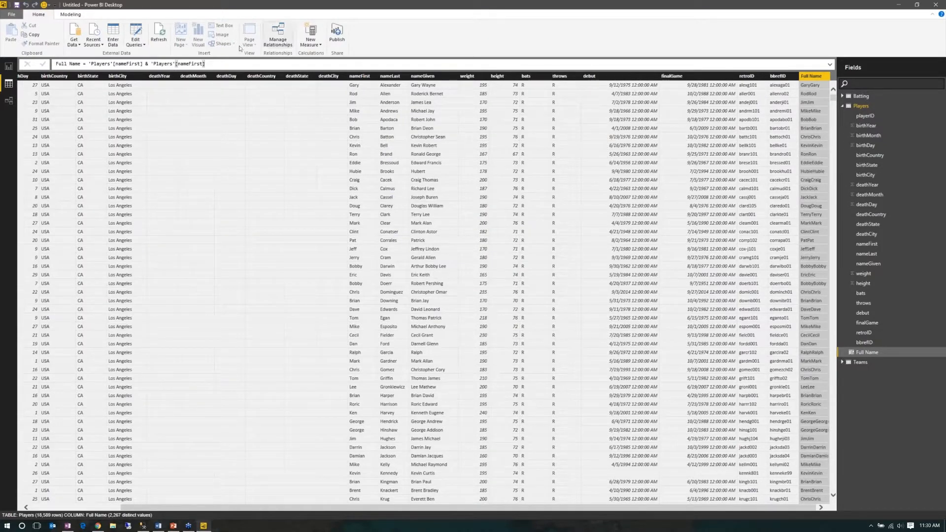
pyautogui.click(153, 64)
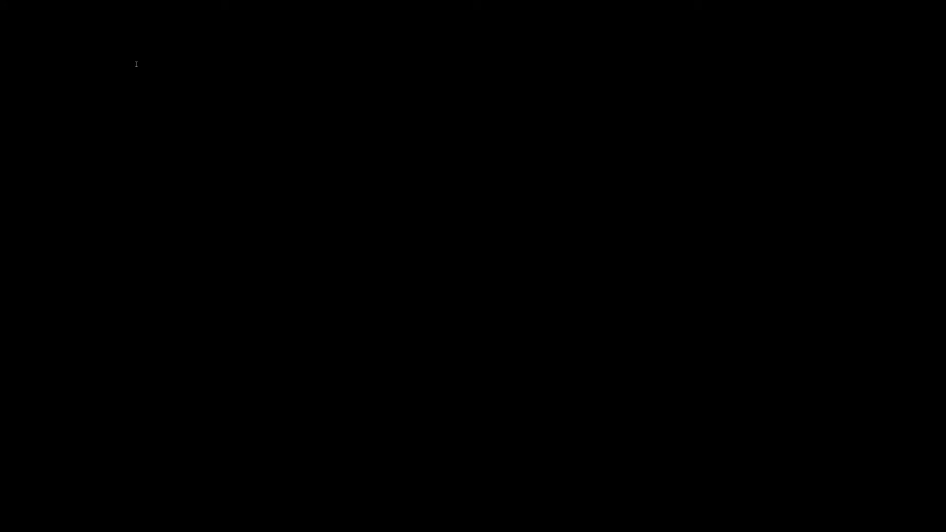
pyautogui.press('capslock')
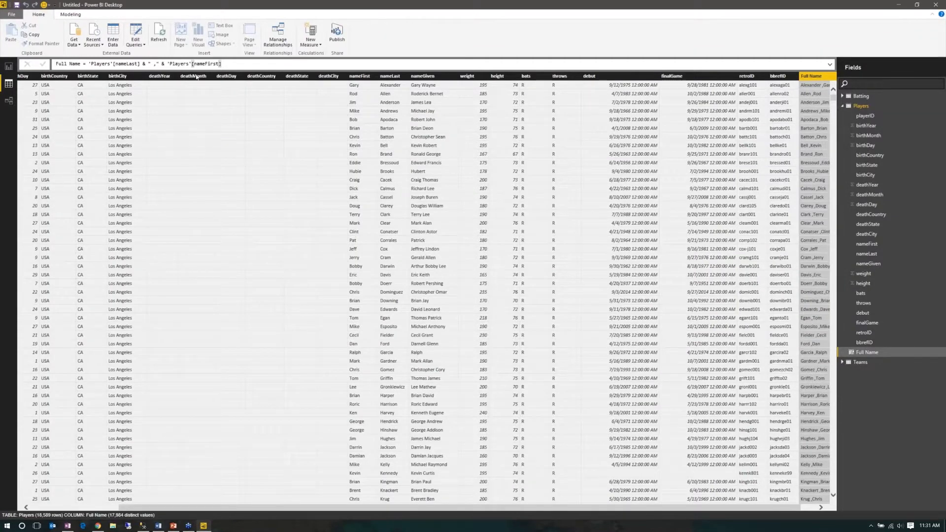
pyautogui.click(181, 64)
pyautogui.press('BackSpace')
pyautogui.press('Right')
pyautogui.press('Return')
# Switch to the report view, add the Players Full Name field to the page as a table and enlarge it
pyautogui.click(8, 67)
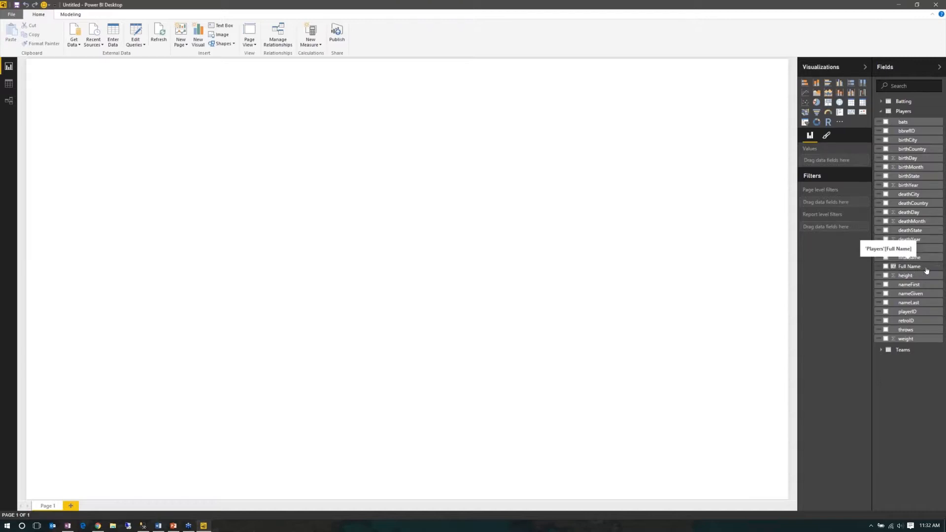
pyautogui.click(885, 268)
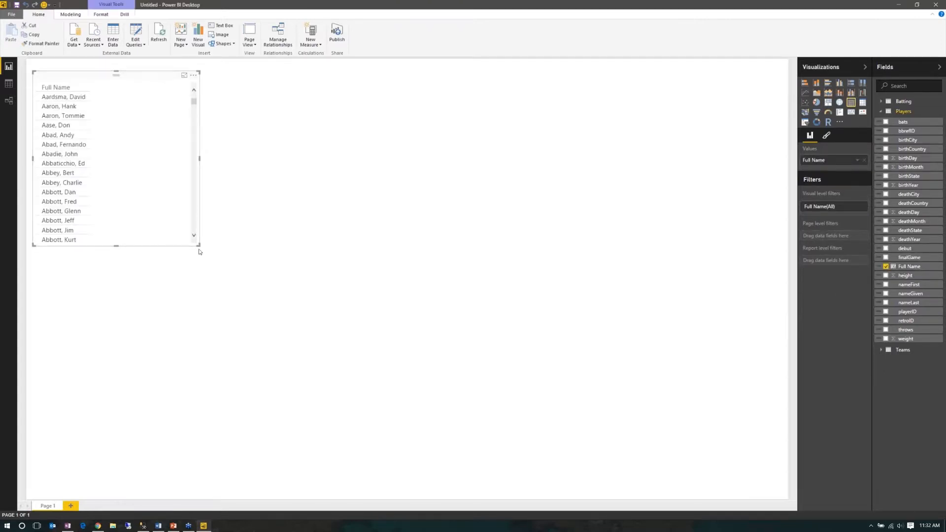
pyautogui.moveTo(199, 249); pyautogui.dragTo(227, 369)
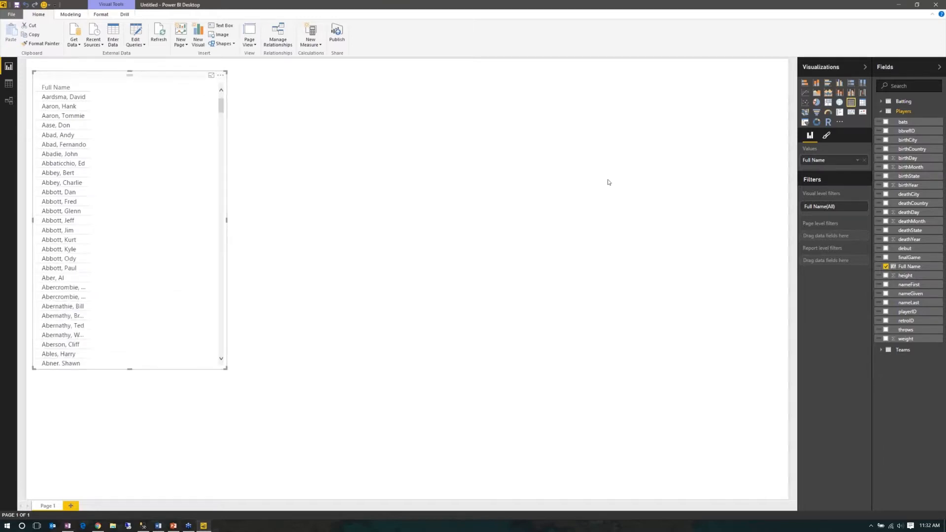
# Convert the Full Name table into a slicer and narrow it to the width of the names
pyautogui.click(805, 123)
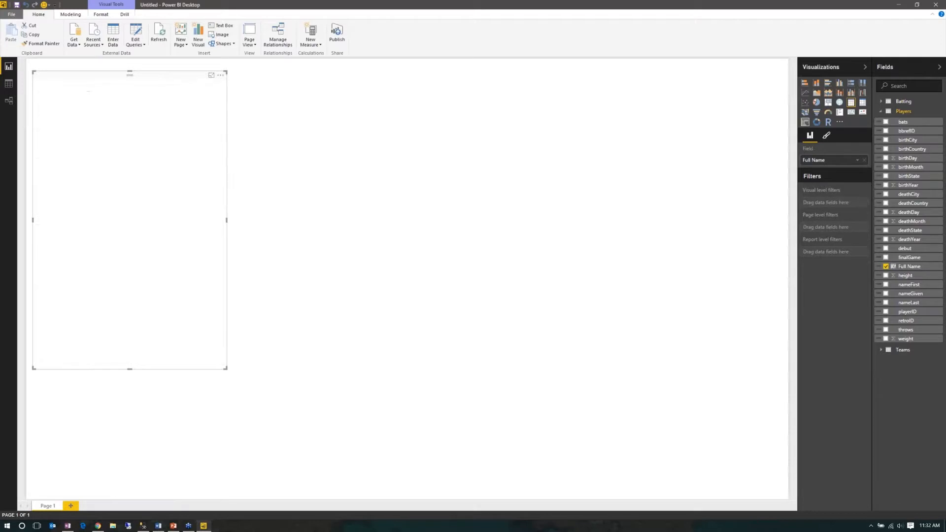
pyautogui.click(227, 223)
pyautogui.moveTo(227, 223); pyautogui.dragTo(148, 229)
pyautogui.click(149, 229)
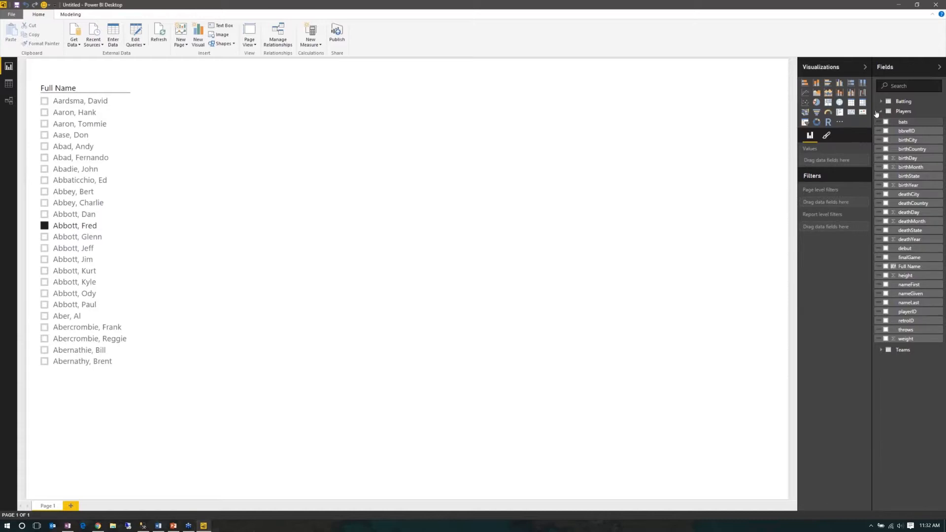
# Add a large column chart beside the slicer showing Batting's H values by yearID
pyautogui.click(881, 112)
pyautogui.click(882, 101)
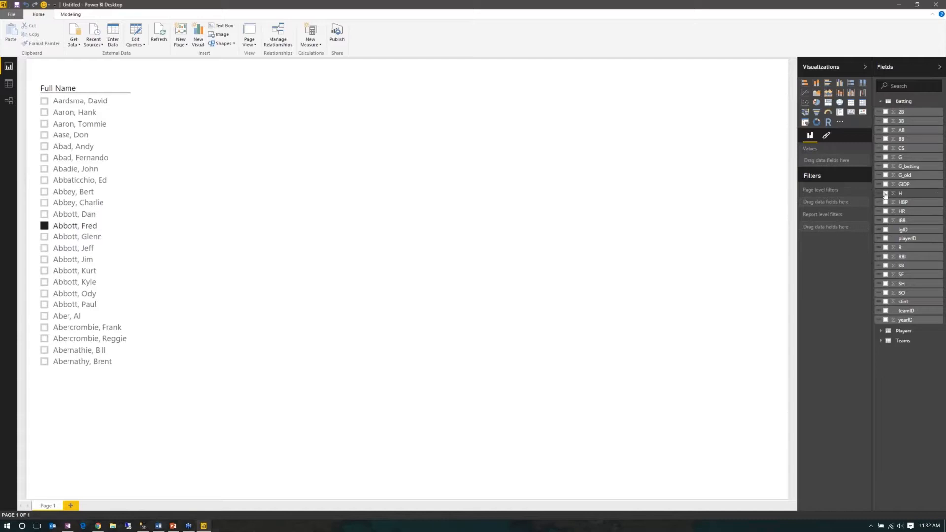
pyautogui.moveTo(900, 193); pyautogui.dragTo(676, 458)
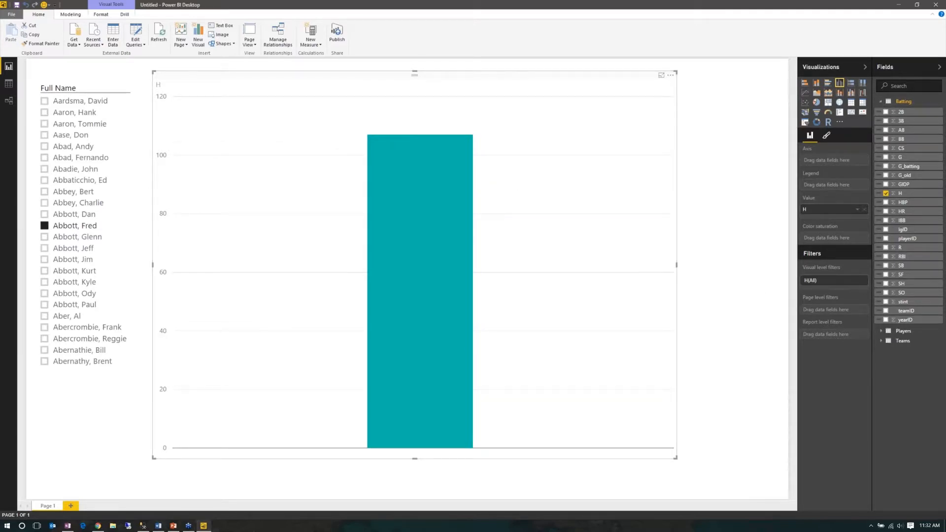
pyautogui.click(886, 321)
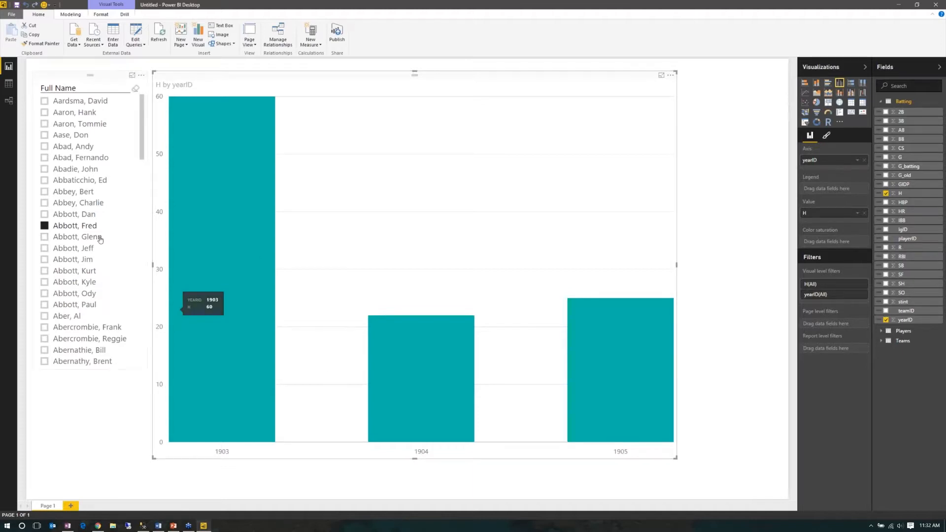
# Clear the selected player in the slicer and reposition the H by yearID chart farther from the slicer
pyautogui.click(63, 227)
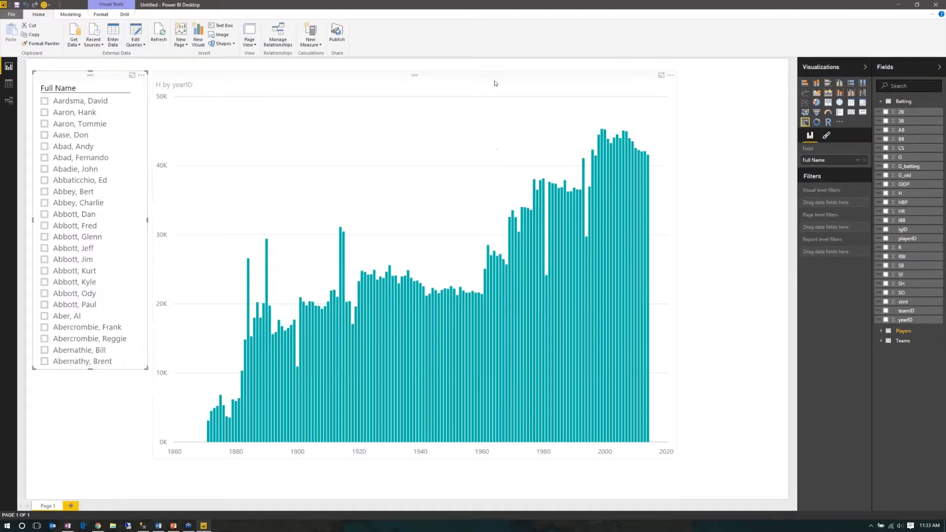
pyautogui.moveTo(495, 84); pyautogui.dragTo(497, 83)
pyautogui.moveTo(575, 126); pyautogui.dragTo(659, 154)
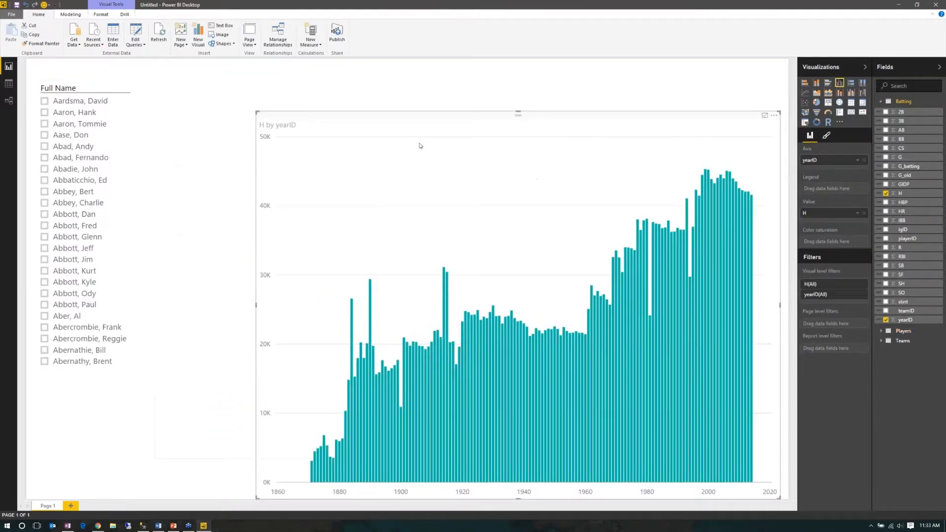
# Use the Full Name slicer to filter the H by yearID chart to single players and to three players at once
pyautogui.click(45, 202)
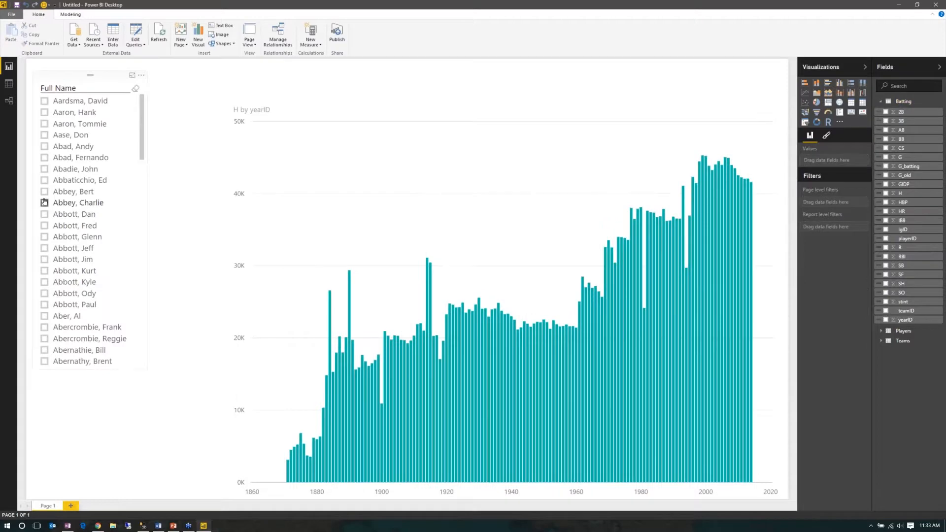
pyautogui.click(47, 316)
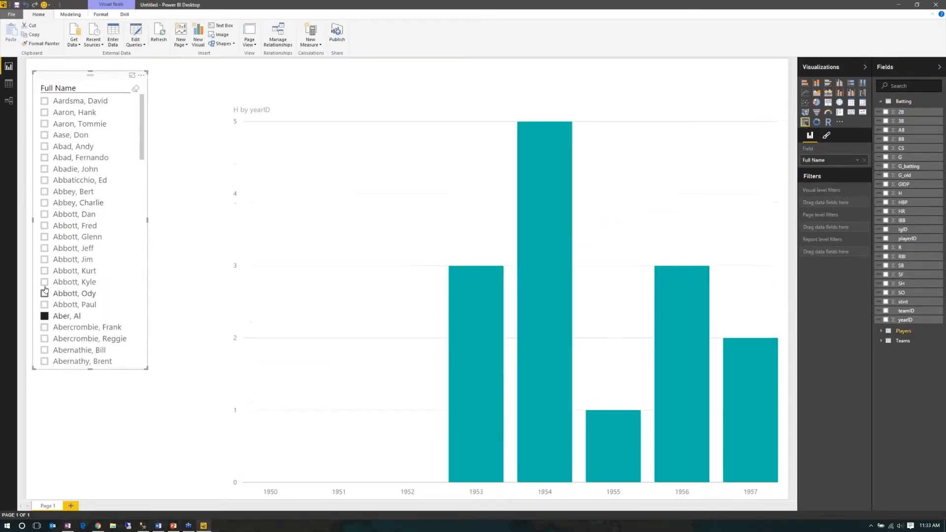
pyautogui.click(44, 271)
pyautogui.click(44, 260)
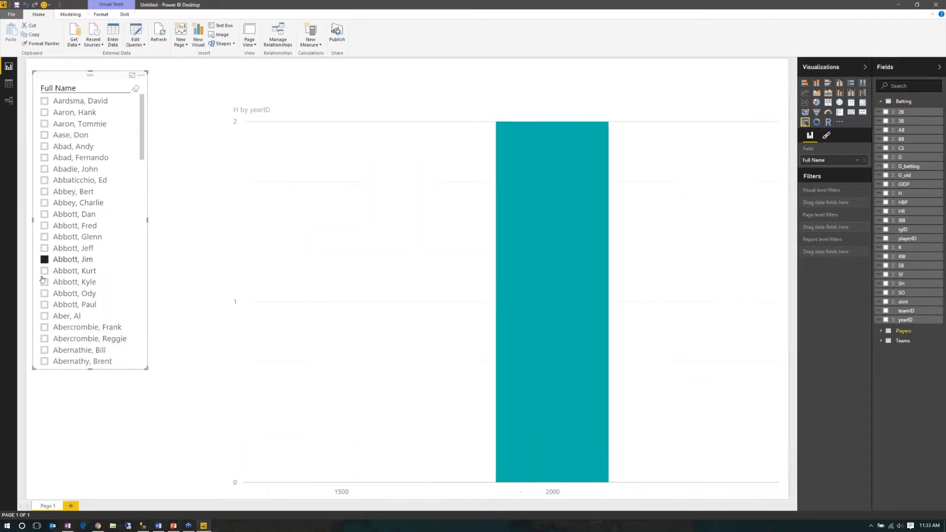
pyautogui.keyDown('ctrl'); pyautogui.click(44, 316); pyautogui.keyUp('ctrl')
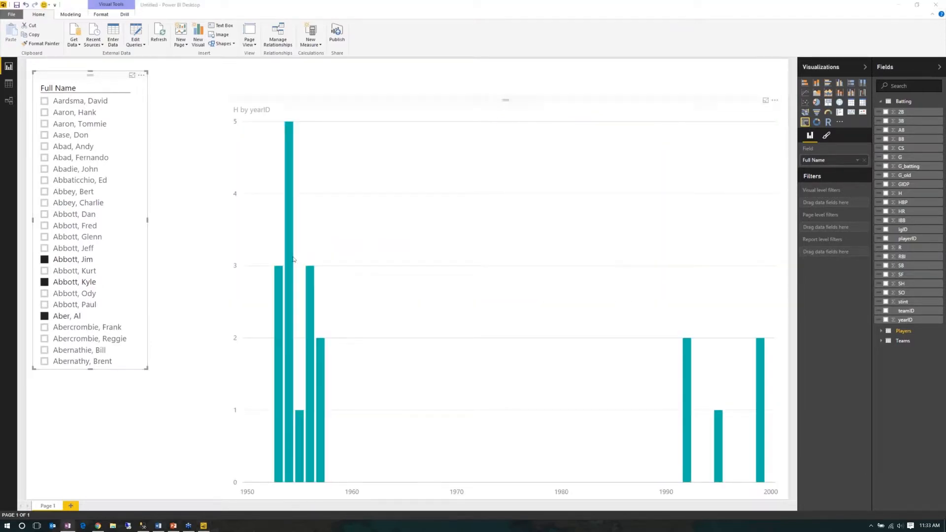
pyautogui.click(195, 160)
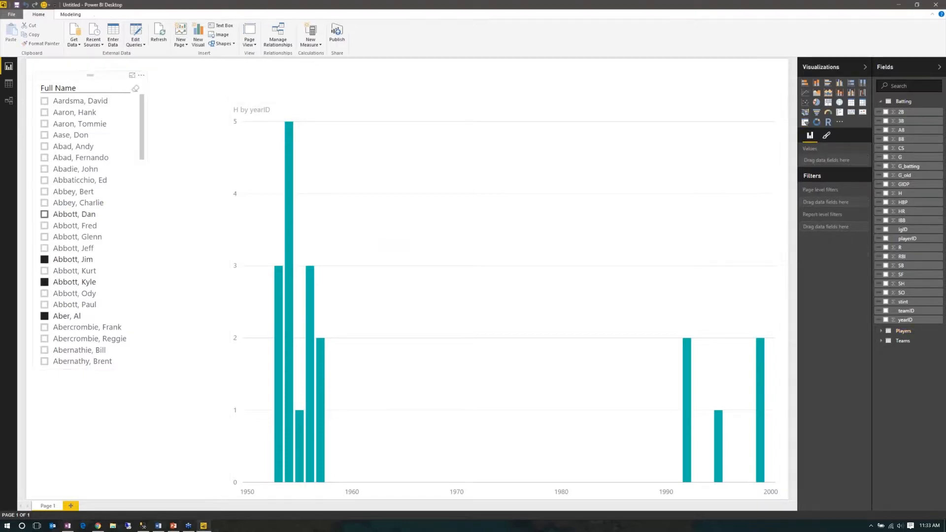
# Reduce the Full Name slicer selection to one player, clear it, and shorten the slicer to leave space beneath it
pyautogui.click(68, 192)
pyautogui.click(69, 259)
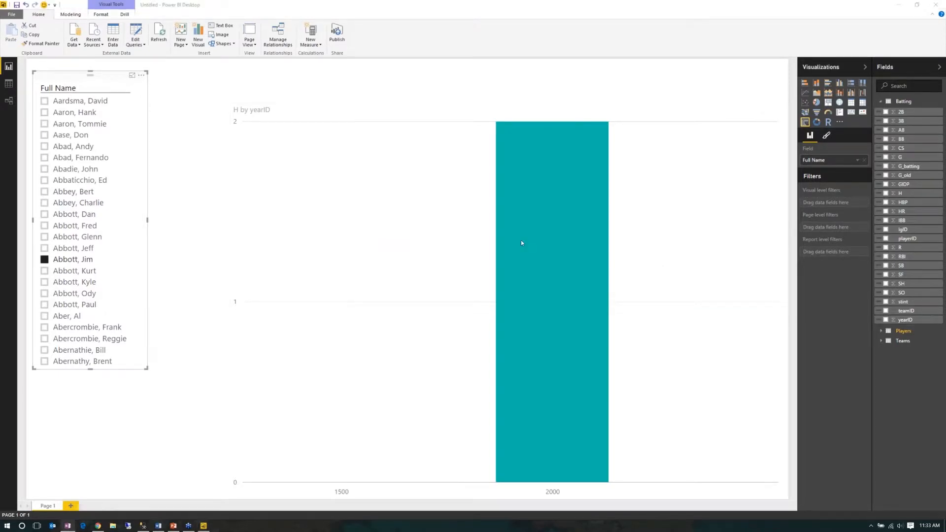
pyautogui.click(466, 246)
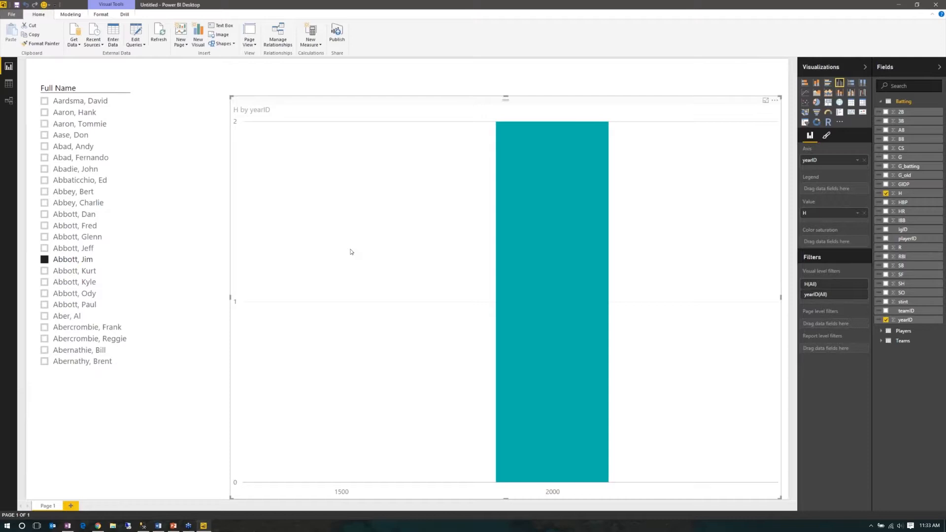
pyautogui.click(45, 259)
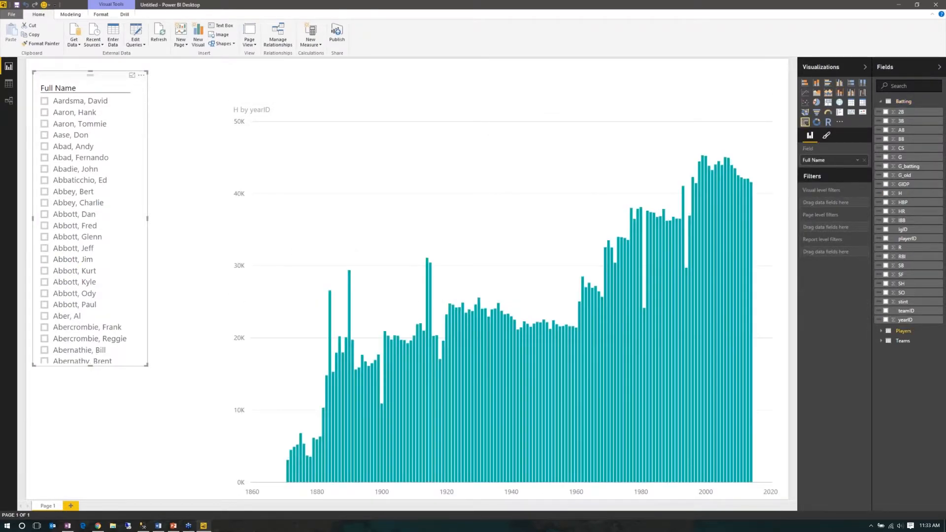
pyautogui.moveTo(91, 368); pyautogui.dragTo(91, 282)
pyautogui.click(93, 333)
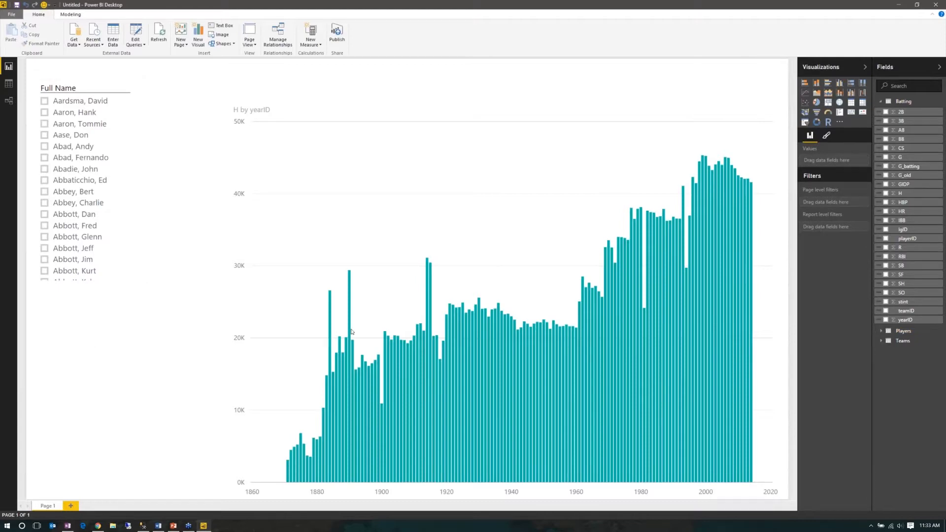
# Add a slicer for the Teams table's name field in the space beneath the Full Name slicer
pyautogui.click(883, 101)
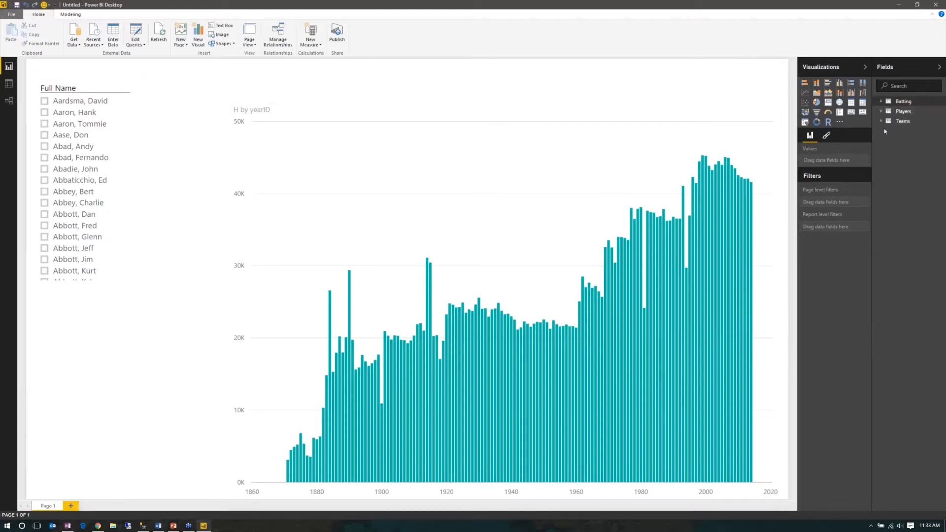
pyautogui.click(882, 121)
pyautogui.scroll(-1, 910, 296)
pyautogui.scroll(-1, 910, 302)
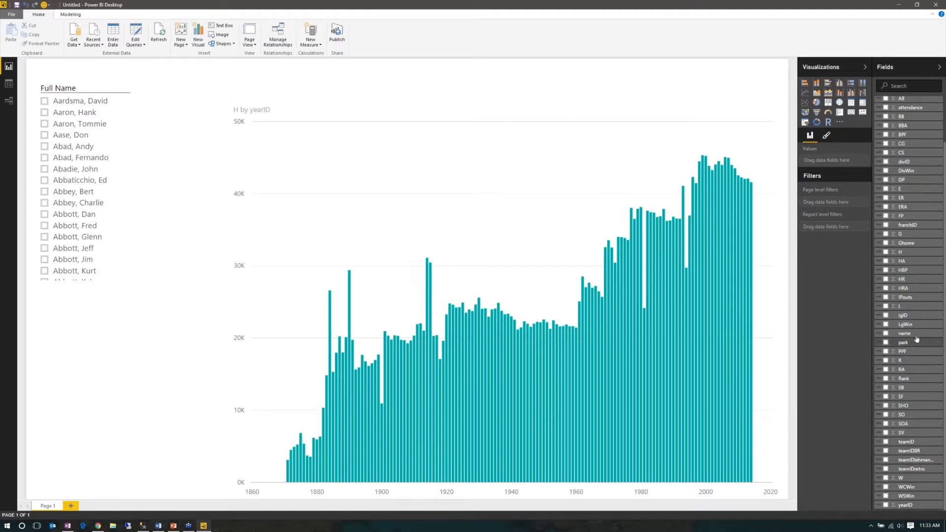
pyautogui.moveTo(892, 339); pyautogui.dragTo(118, 370)
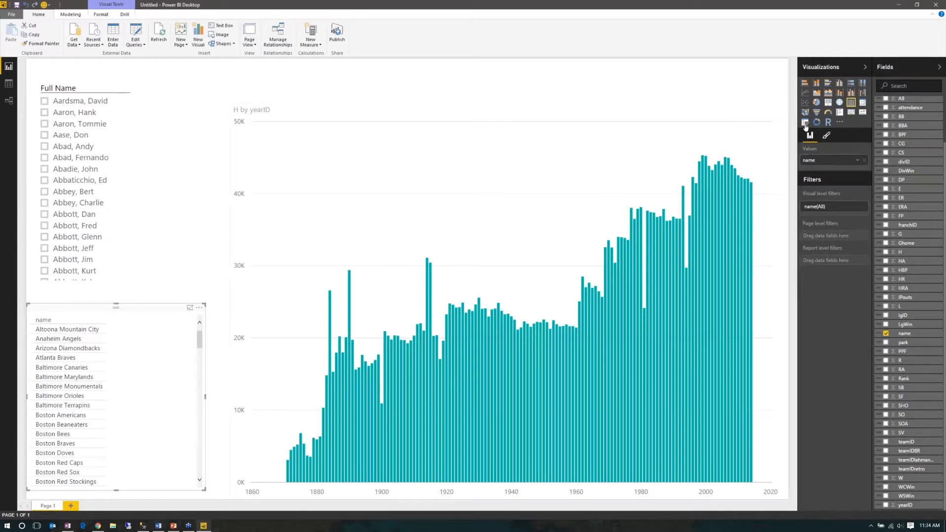
pyautogui.click(806, 123)
# Select various teams in the name slicer, including Boston Bees, to check whether the H by yearID chart responds
pyautogui.click(39, 368)
pyautogui.click(39, 413)
pyautogui.click(39, 437)
pyautogui.click(38, 458)
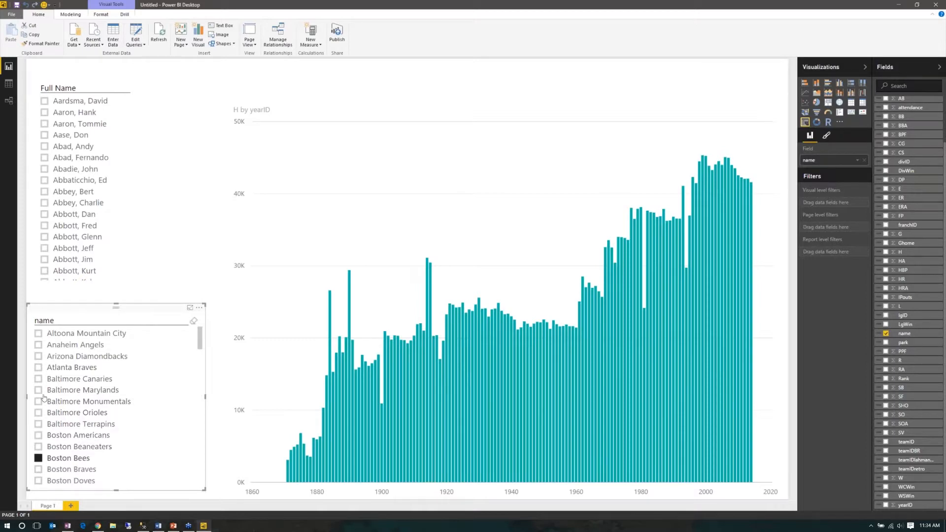
pyautogui.click(38, 391)
pyautogui.scroll(-6, 41, 404)
pyautogui.click(39, 446)
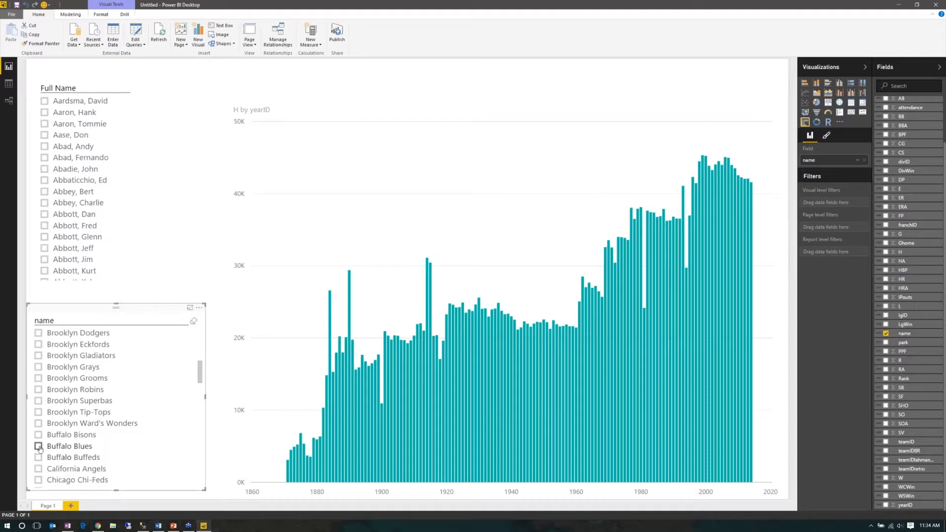
pyautogui.click(38, 458)
pyautogui.scroll(-3, 113, 404)
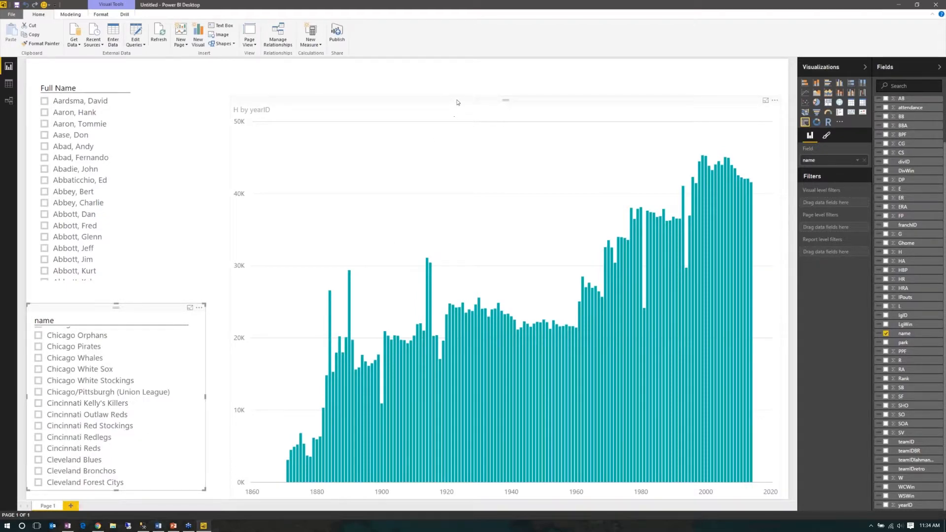
# Shift the H by yearID chart slightly farther from the slicers and select Chicago/Pittsburgh (Union League) in the name slicer
pyautogui.moveTo(464, 102); pyautogui.dragTo(467, 103)
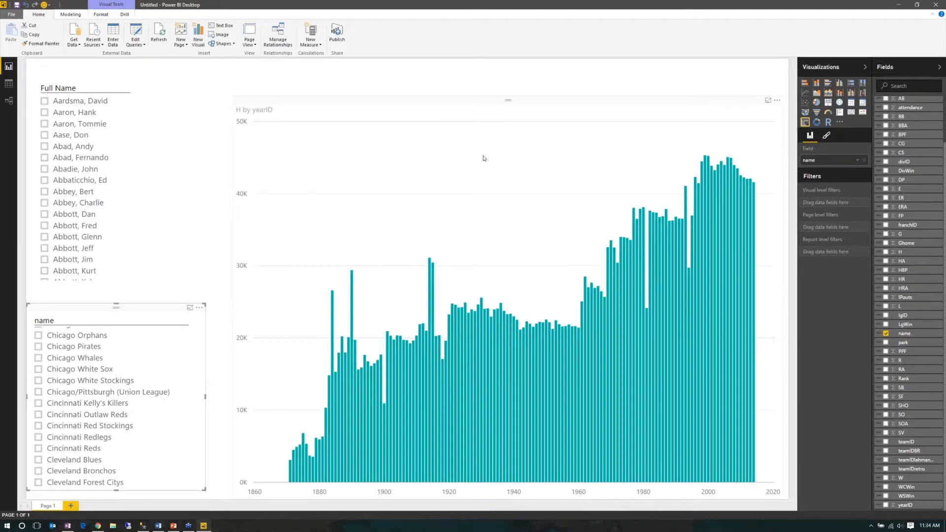
pyautogui.moveTo(483, 158); pyautogui.dragTo(487, 158)
pyautogui.click(108, 391)
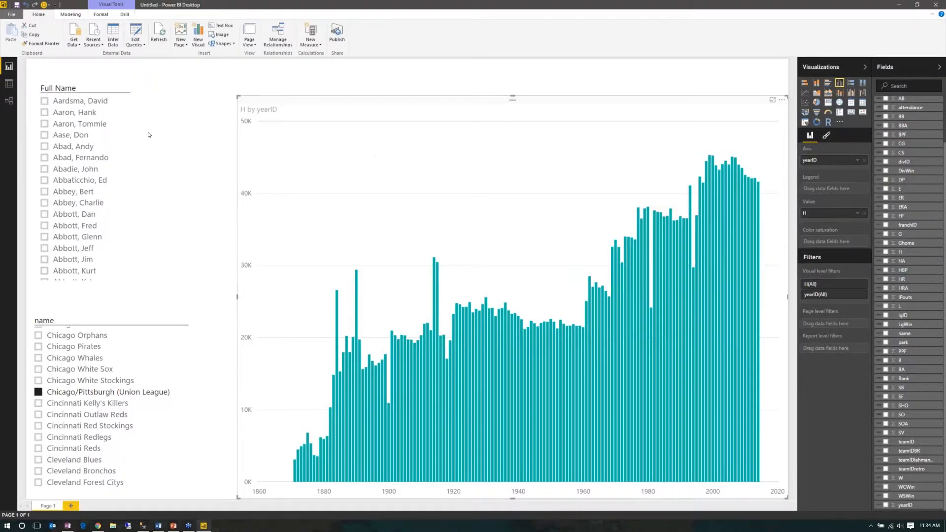
# Add a calculated column to the Batting table with the formula TeamYear = 'Batting'[teamID] & 'Batting'[yearID]
pyautogui.click(9, 84)
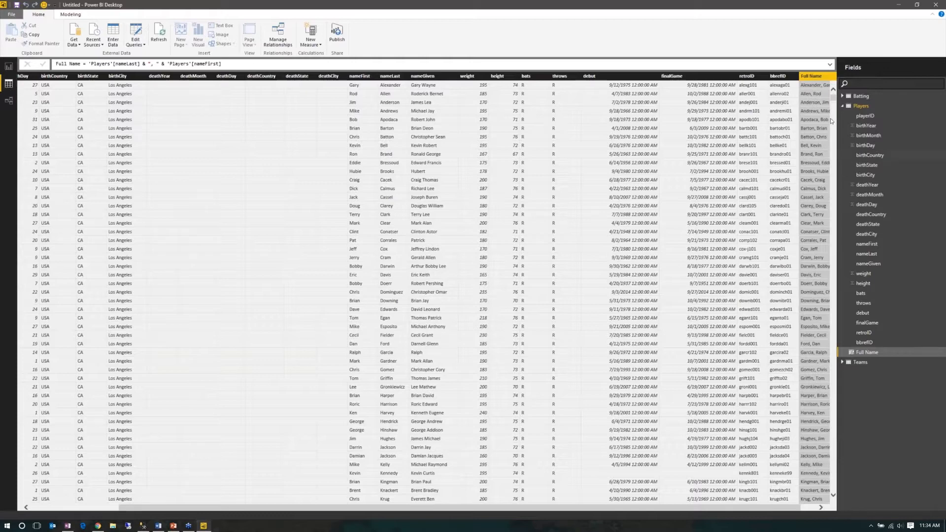
pyautogui.click(843, 106)
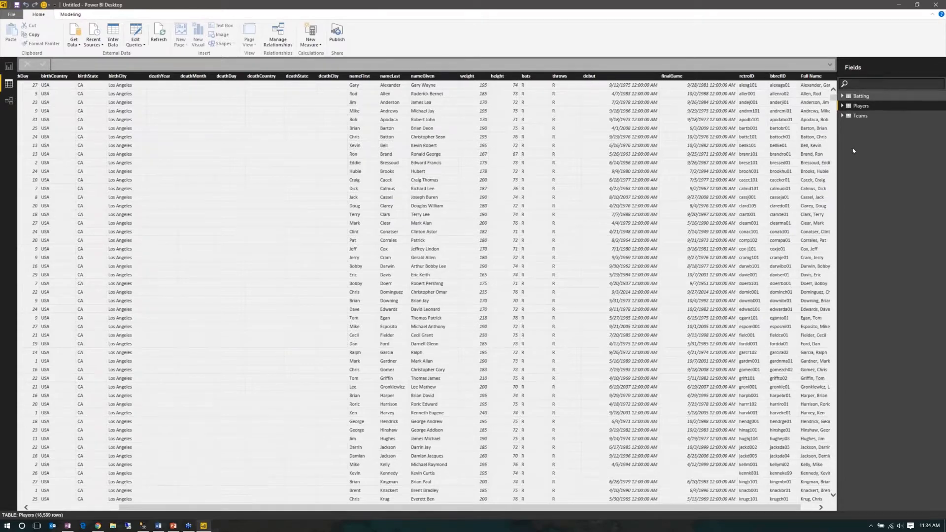
pyautogui.click(861, 96)
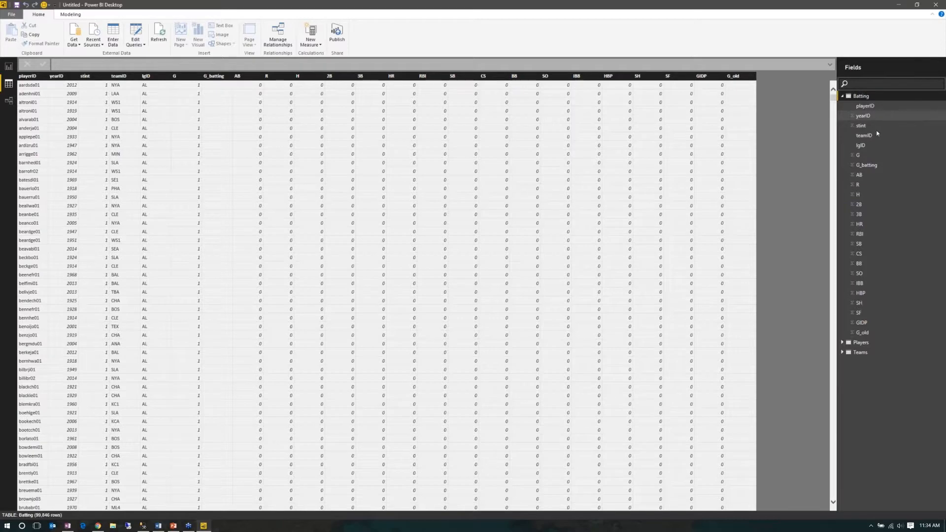
pyautogui.rightClick(882, 96)
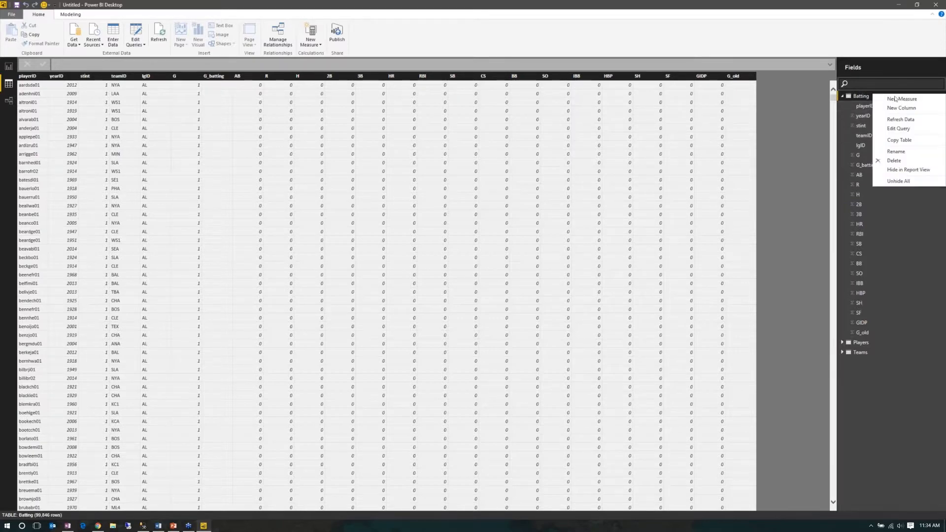
pyautogui.click(914, 109)
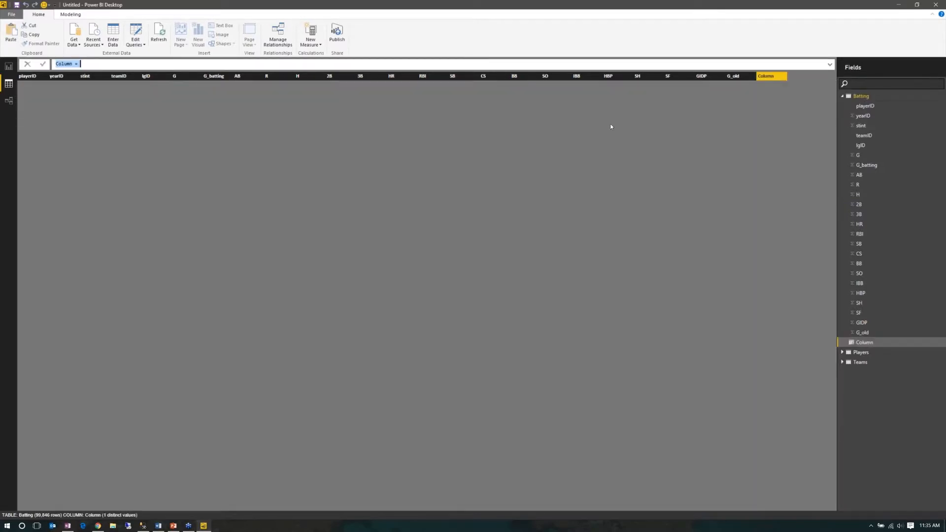
pyautogui.write('TeamYear =')
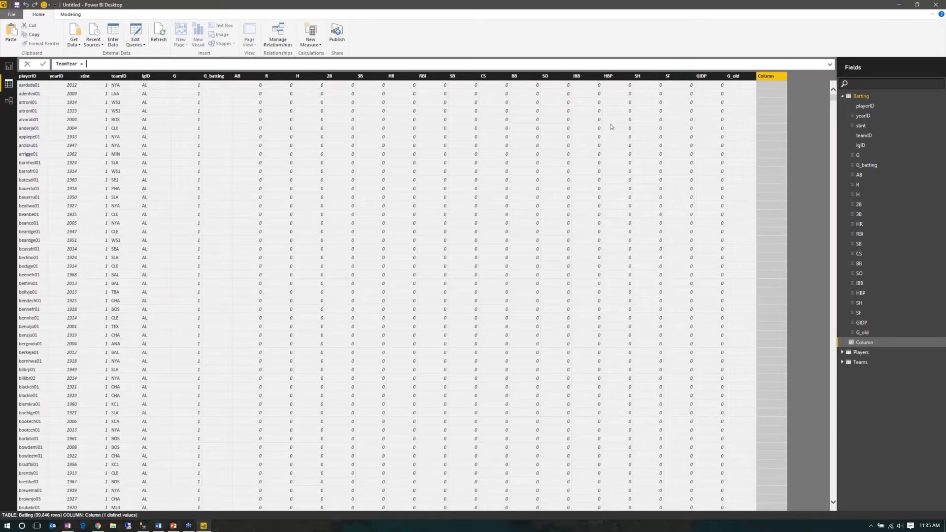
pyautogui.write('[')
pyautogui.press('BackSpace')
pyautogui.write("'Batting'")
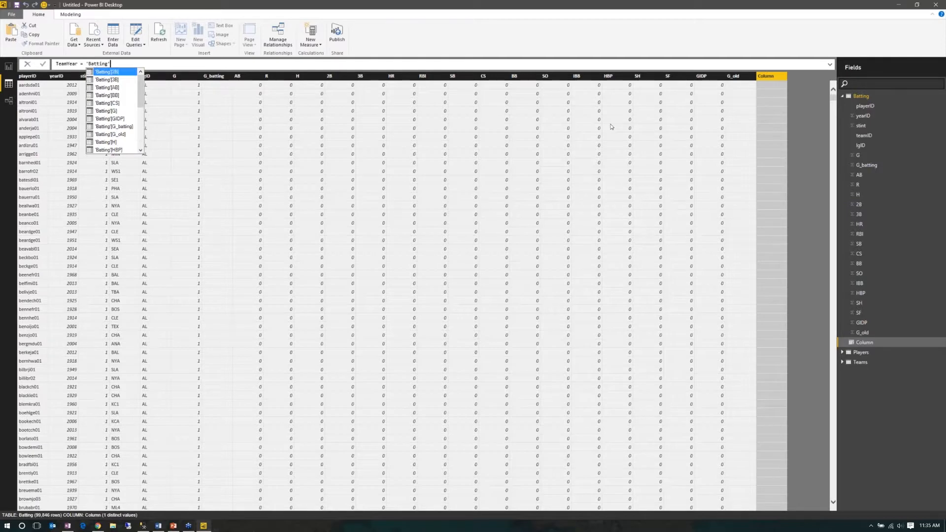
pyautogui.write('[teamID] ')
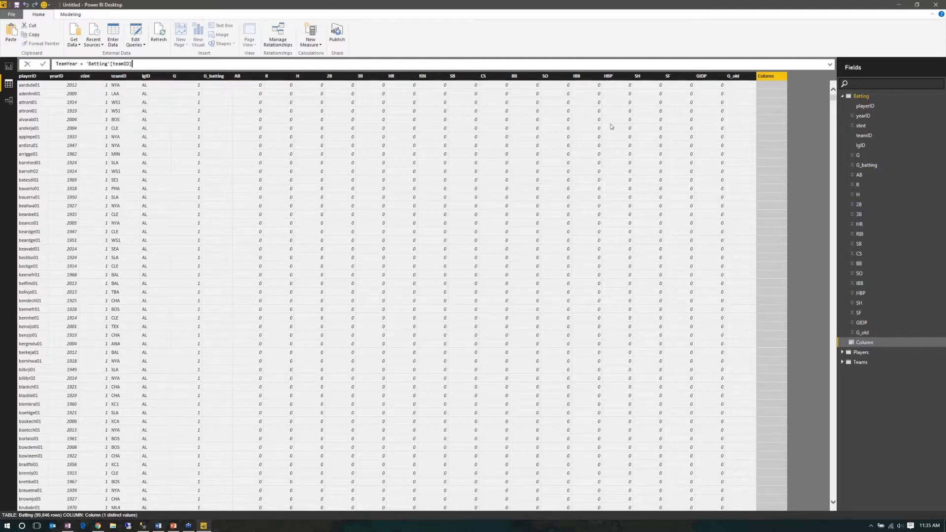
pyautogui.write("& 'Batting'")
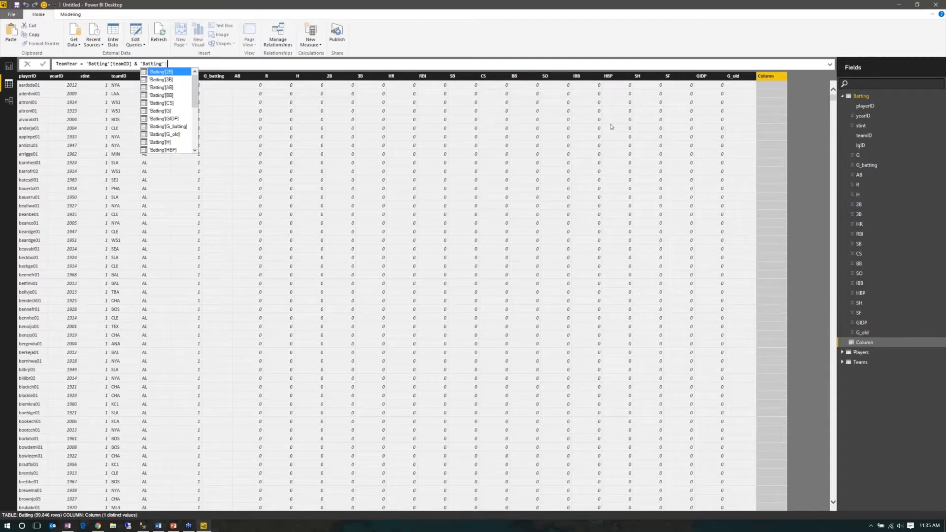
pyautogui.write('[yearID]')
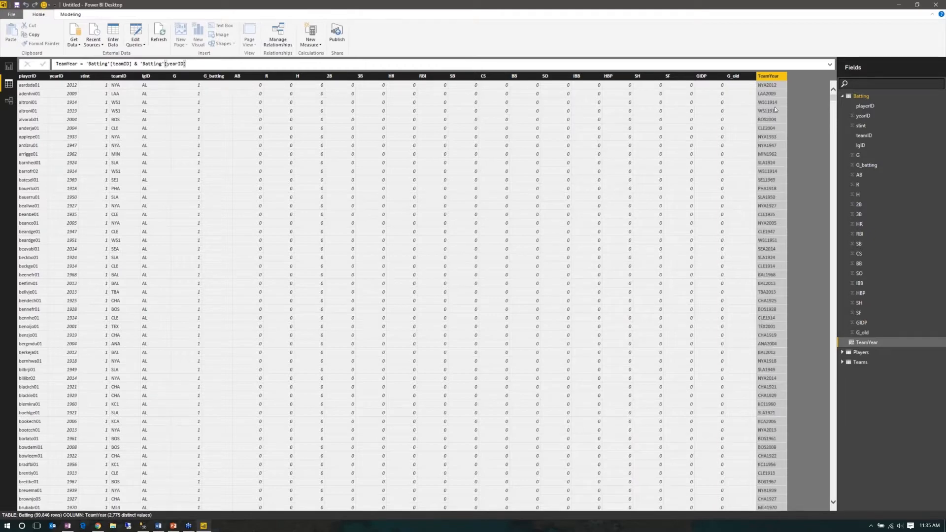
# Create a new calculated column in the Teams table and name it TeamYear
pyautogui.click(844, 109)
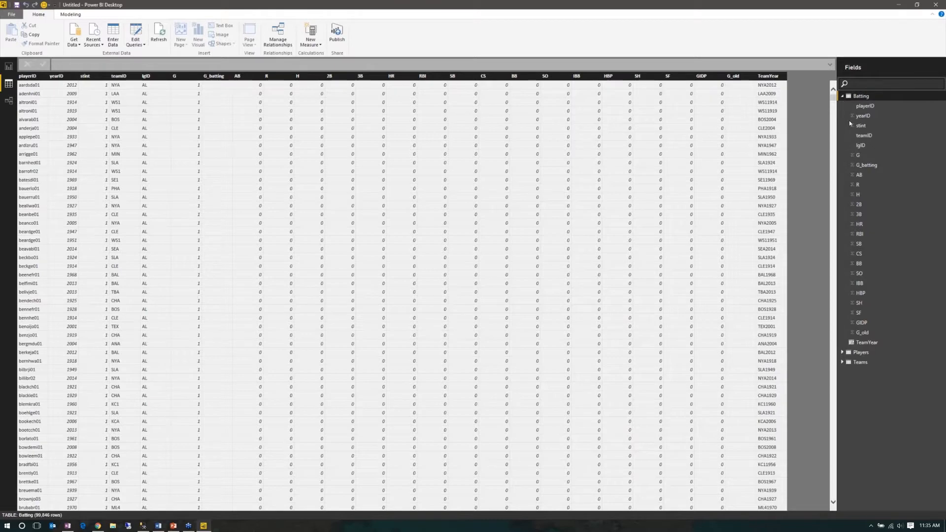
pyautogui.click(844, 96)
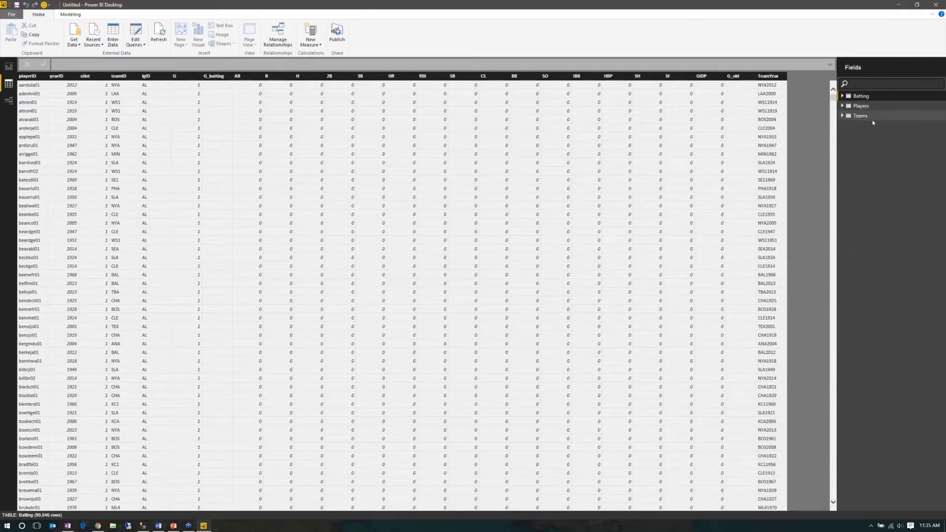
pyautogui.click(872, 120)
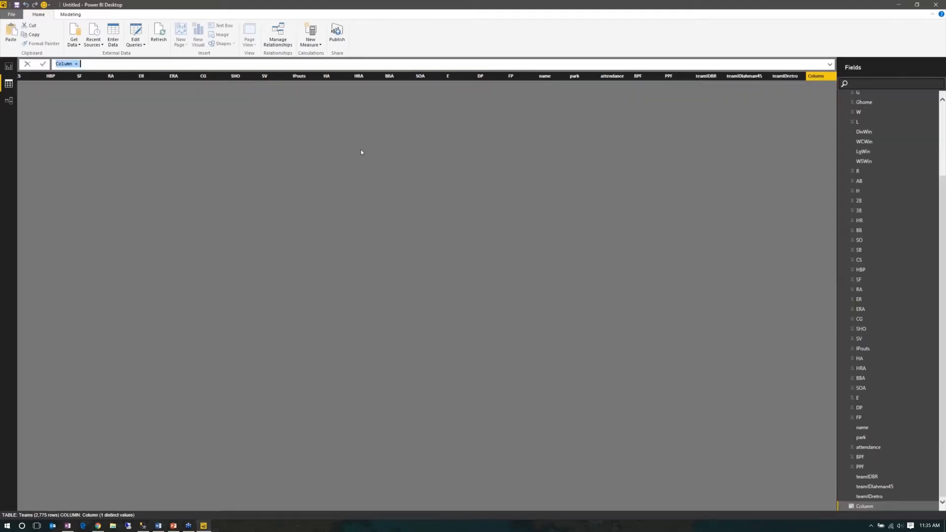
pyautogui.write('Teamye')
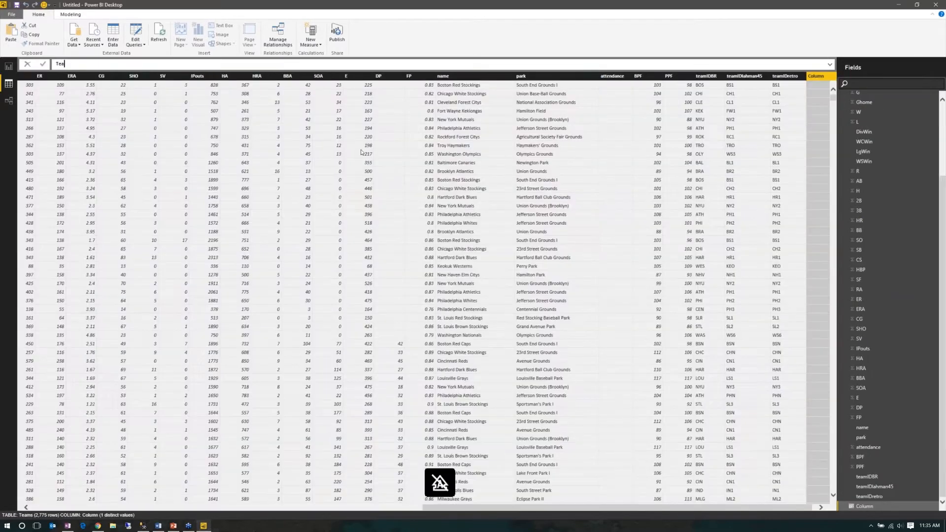
pyautogui.press('BackSpace')
pyautogui.press('BackSpace')
pyautogui.write('Year = v')
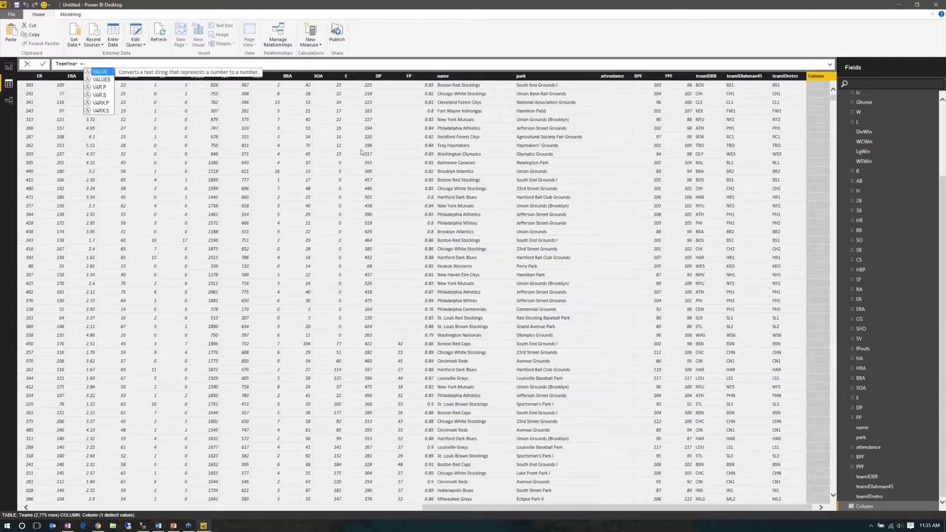
pyautogui.press('BackSpace')
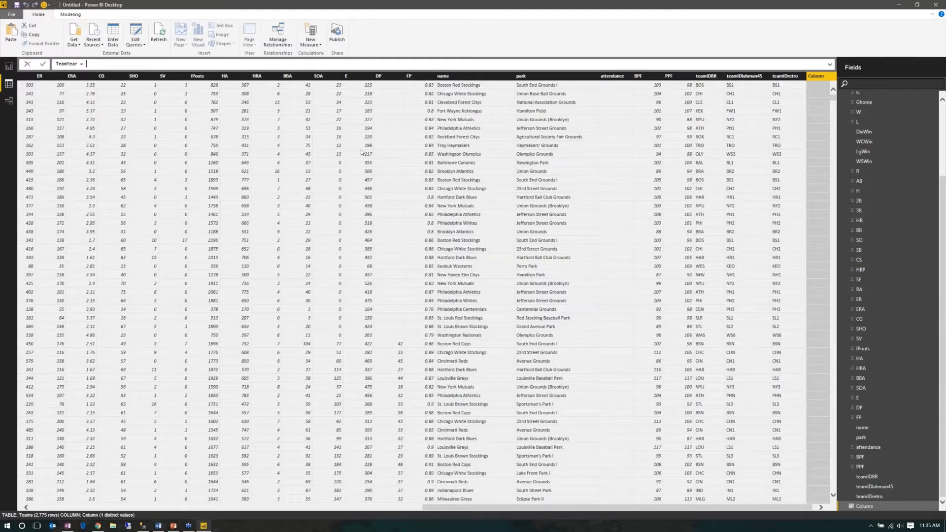
# Define the Teams table's TeamYear column as 'Teams'[teamID] & 'Teams'[yearID]
pyautogui.write("'Teams'")
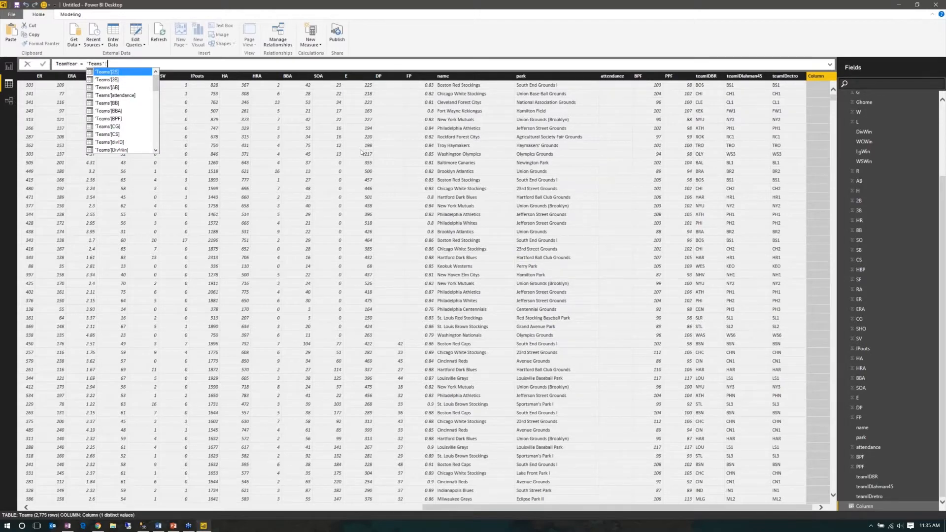
pyautogui.write('[teamID]')
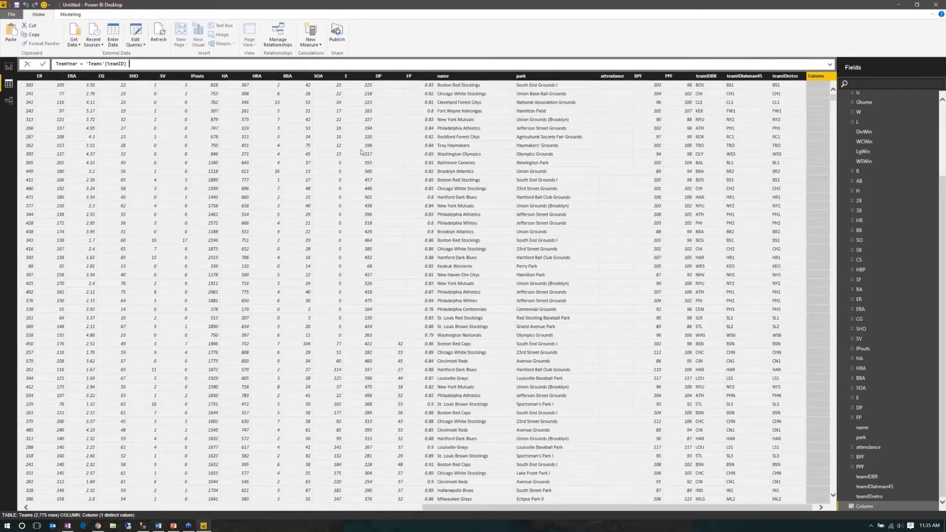
pyautogui.write(' & [y')
pyautogui.press('BackSpace')
pyautogui.write('T')
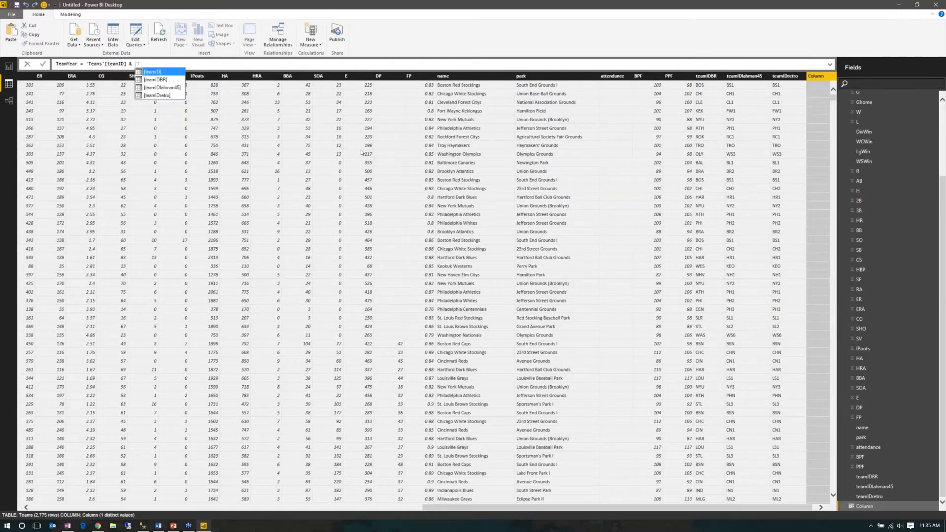
pyautogui.write('ea')
pyautogui.write("'")
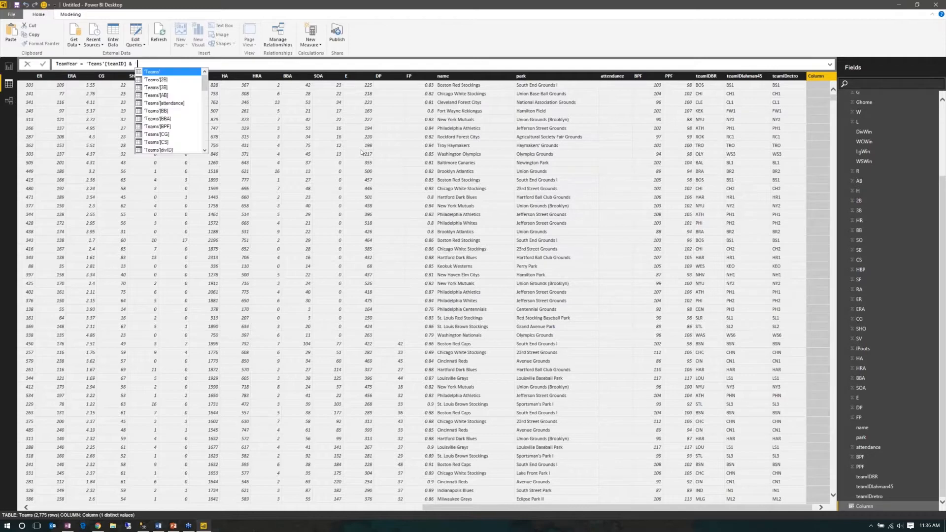
pyautogui.write("Teams'[")
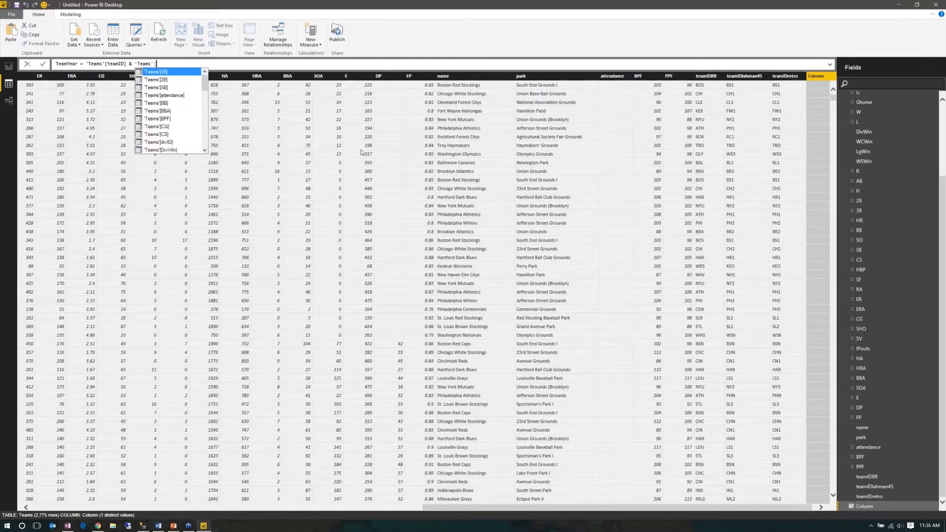
pyautogui.write('yearID]')
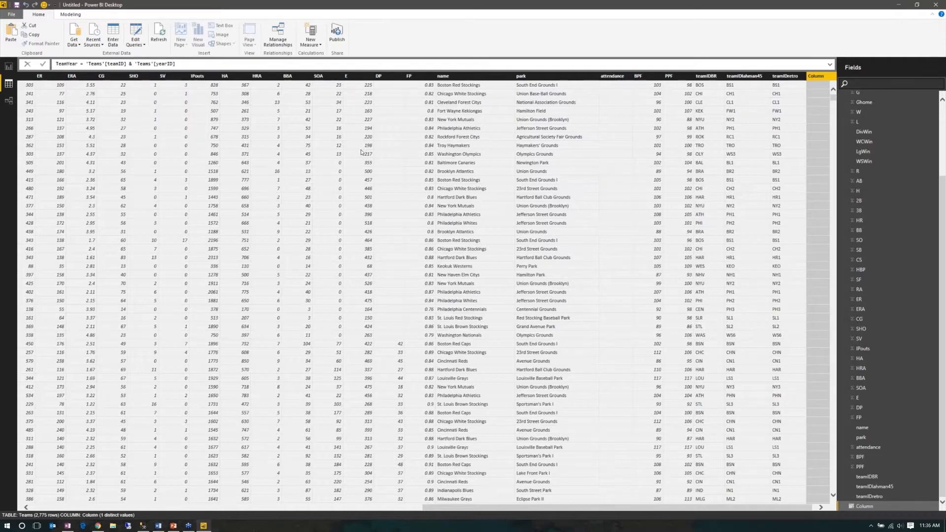
pyautogui.press('Return')
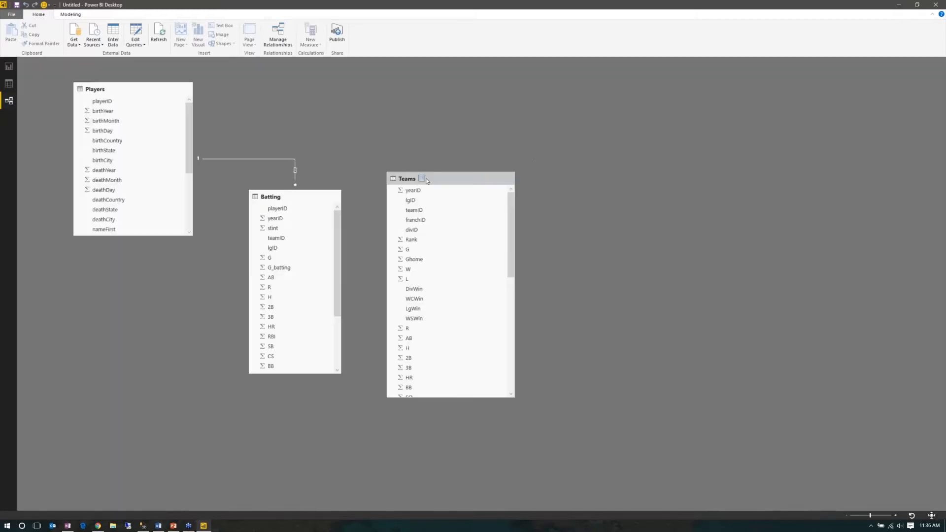
# Separate the Teams table from Batting in the model diagram and relate the two tables through their TeamYear columns
pyautogui.moveTo(426, 178); pyautogui.dragTo(516, 153)
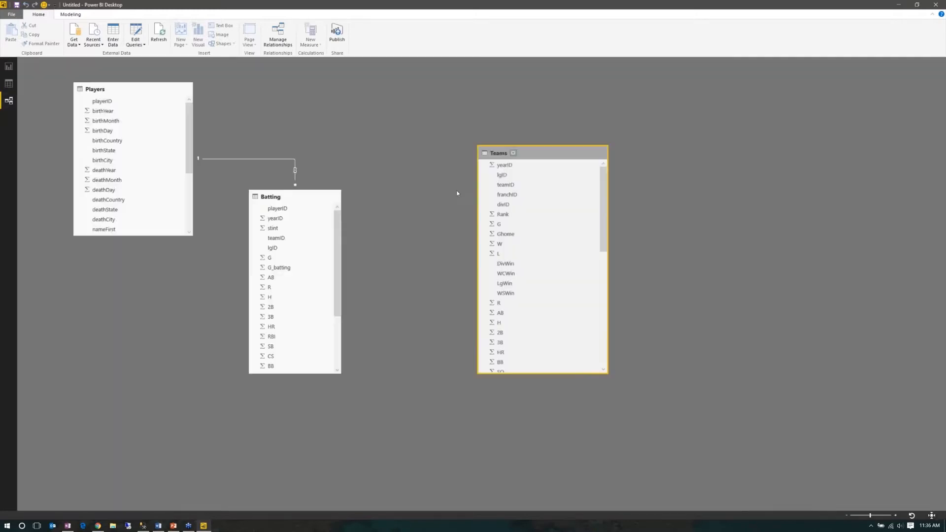
pyautogui.scroll(-3, 340, 240)
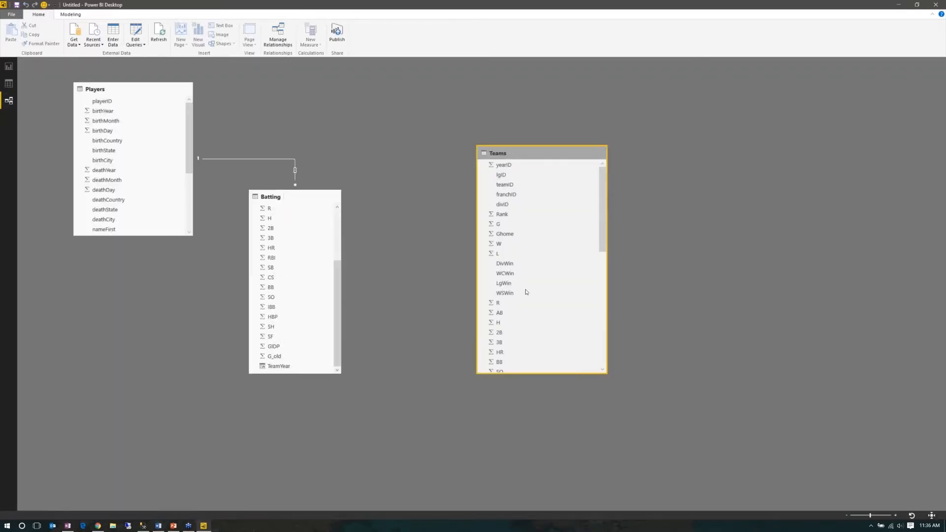
pyautogui.scroll(-9, 603, 194)
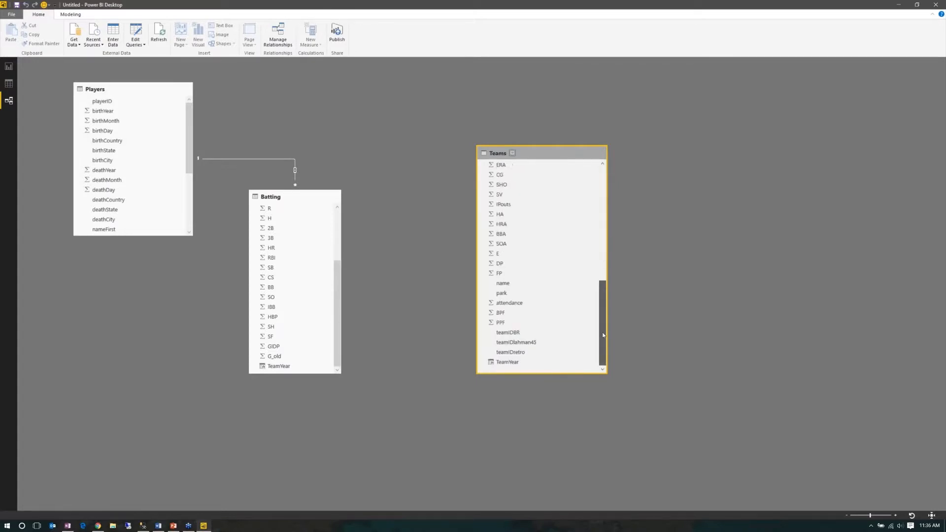
pyautogui.moveTo(525, 363); pyautogui.dragTo(279, 368)
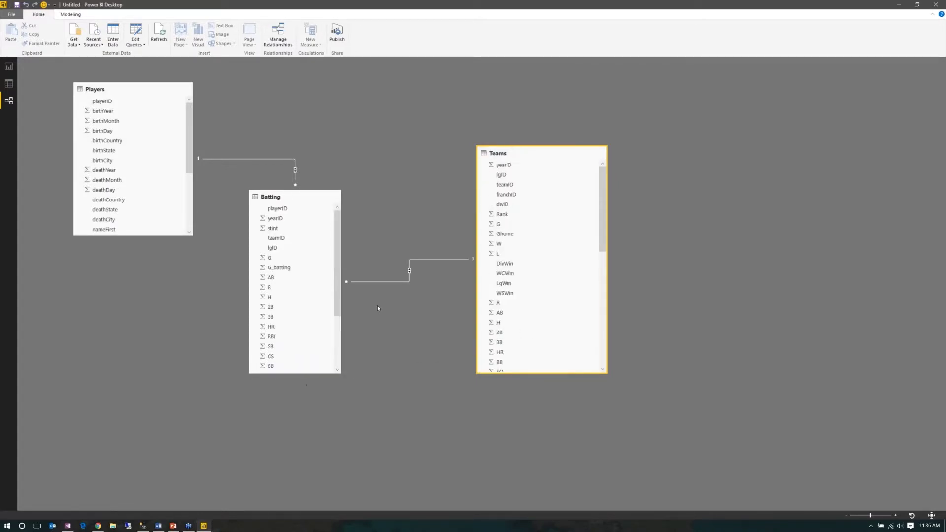
pyautogui.click(390, 278)
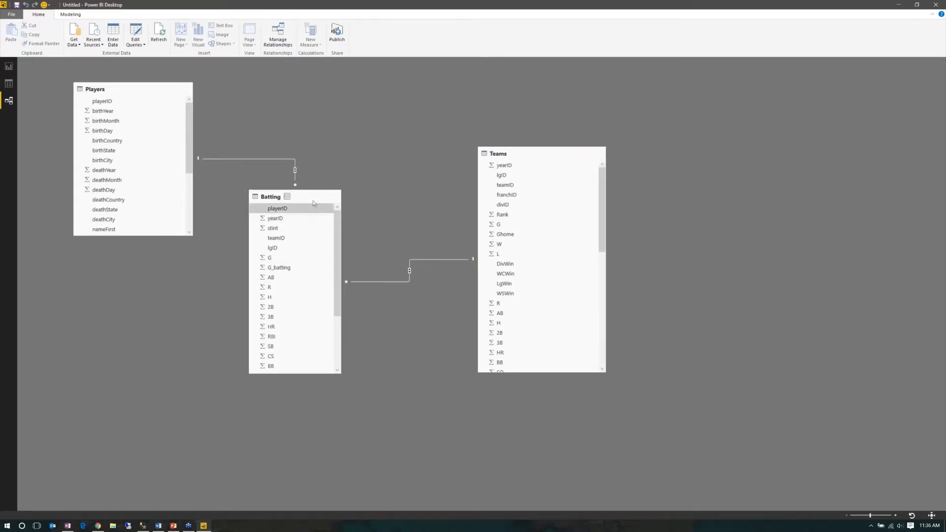
pyautogui.moveTo(316, 198); pyautogui.dragTo(323, 202)
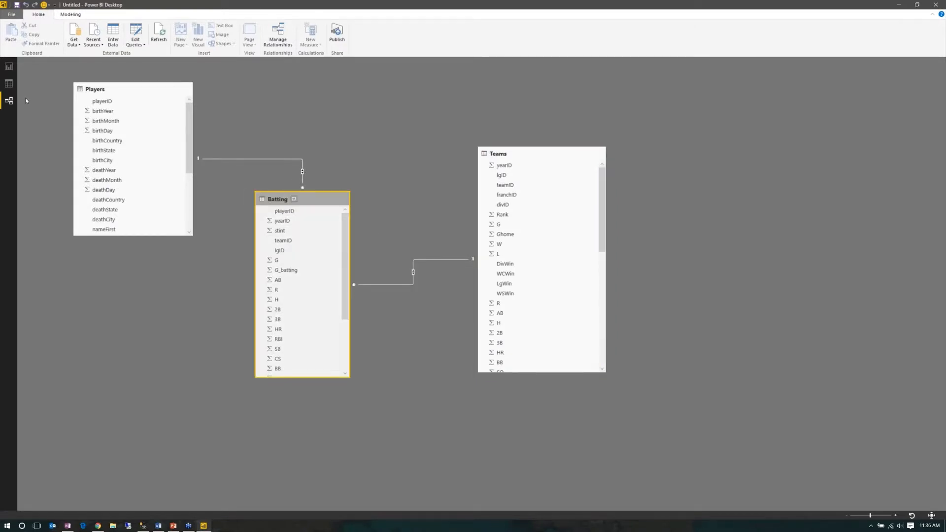
# Test the name slicer on the H by yearID chart by selecting several Cincinnati teams in turn, ending with Cincinnati Reds
pyautogui.click(8, 67)
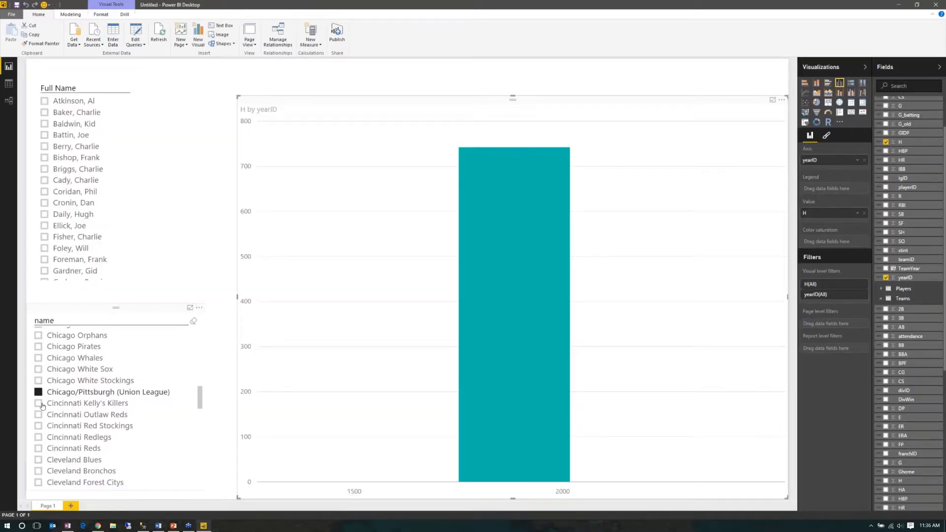
pyautogui.click(43, 406)
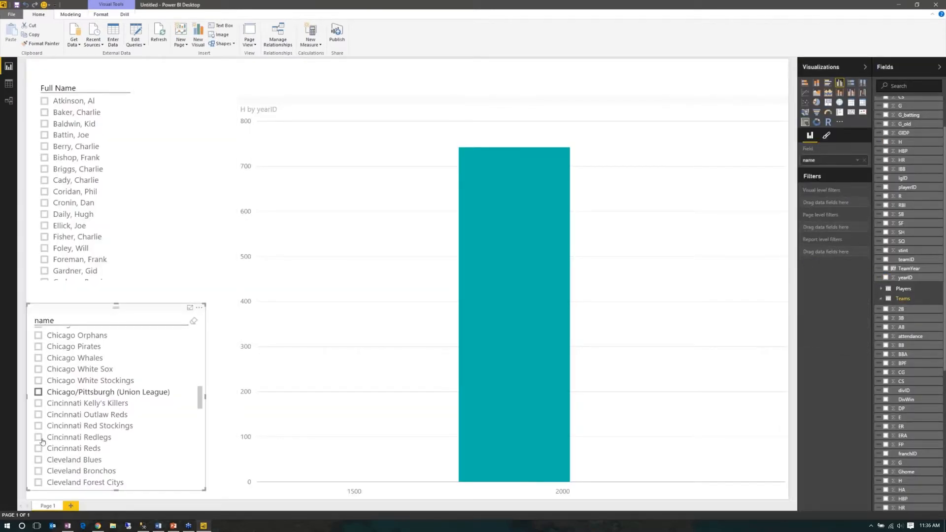
pyautogui.click(38, 425)
pyautogui.click(38, 415)
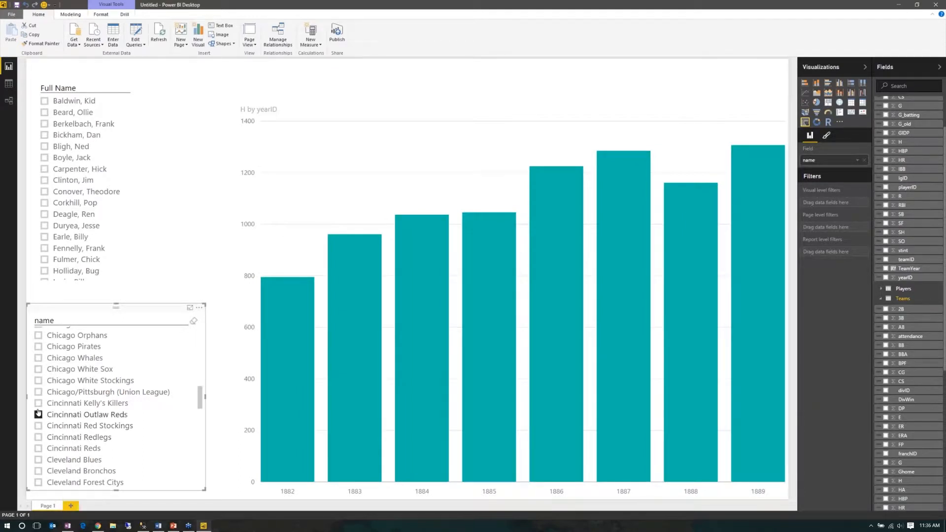
pyautogui.click(39, 403)
pyautogui.click(74, 448)
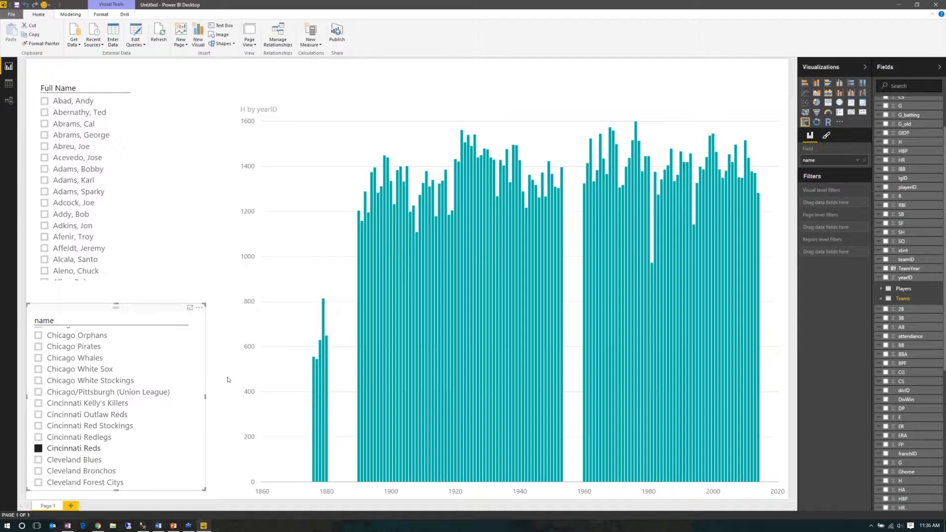
# Filter the H by yearID chart by Colorado Rockies, Columbus Buckeyes and Cleveland Spiders in turn
pyautogui.scroll(-3, 138, 409)
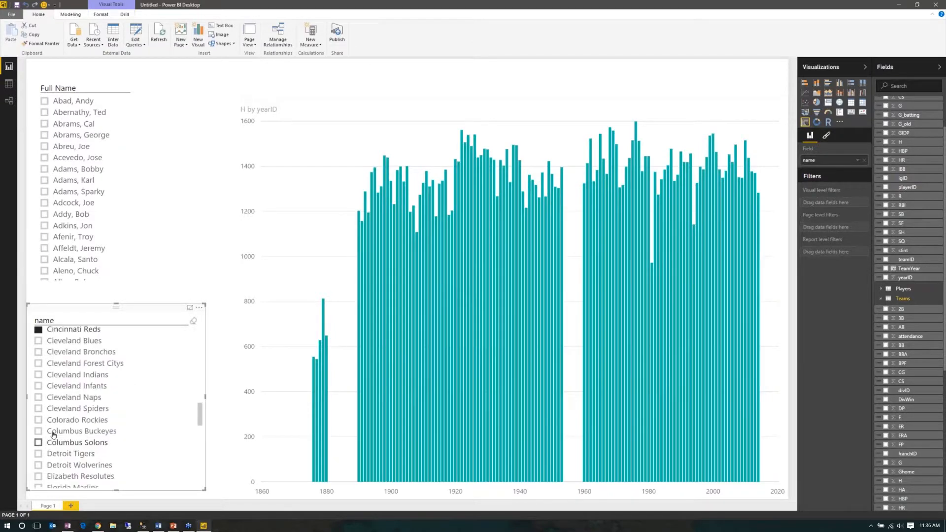
pyautogui.click(43, 424)
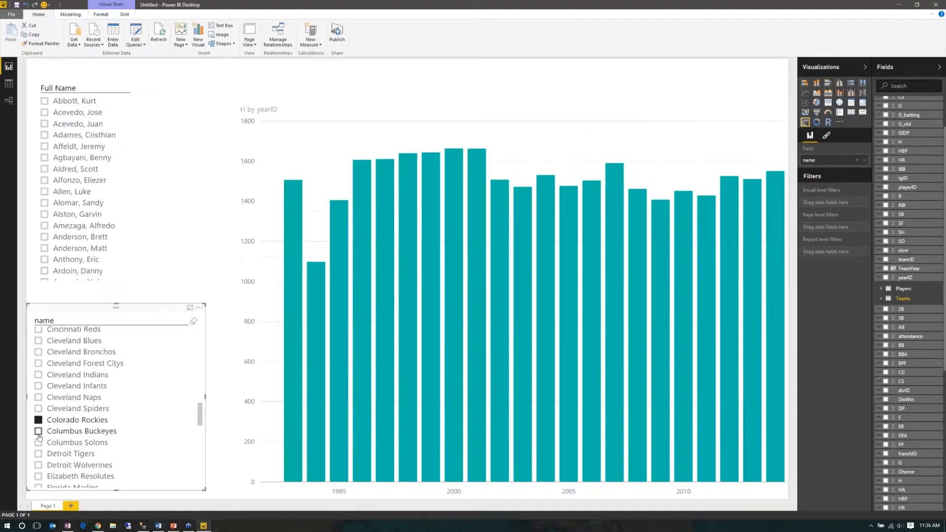
pyautogui.click(39, 432)
pyautogui.click(39, 409)
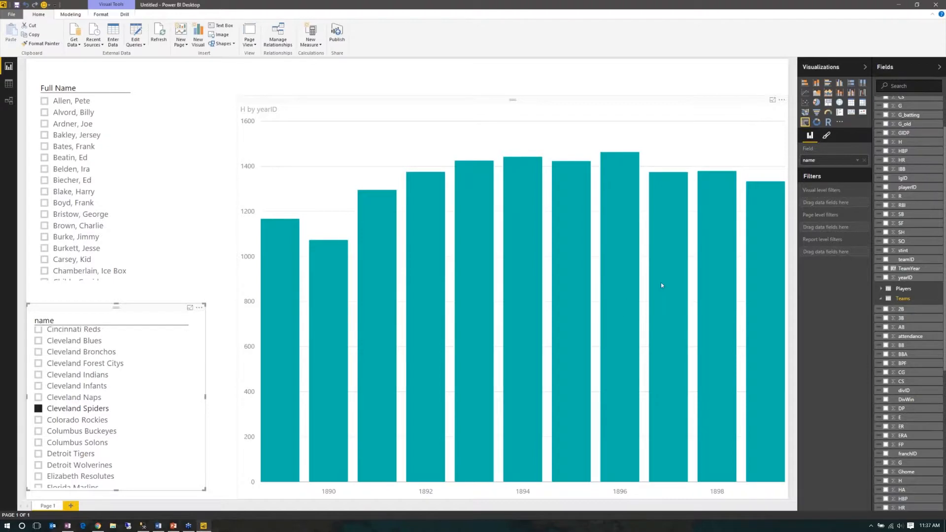
pyautogui.moveTo(666, 261)
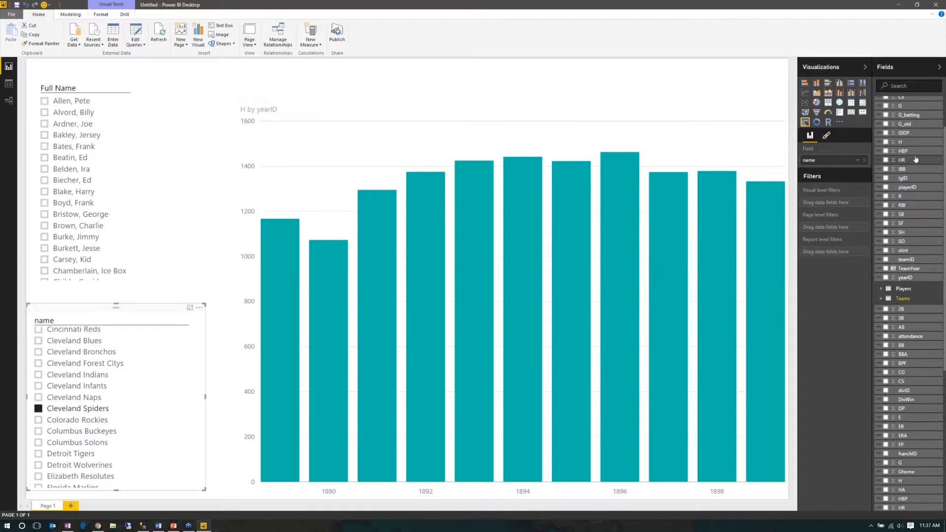
pyautogui.scroll(2, 926, 167)
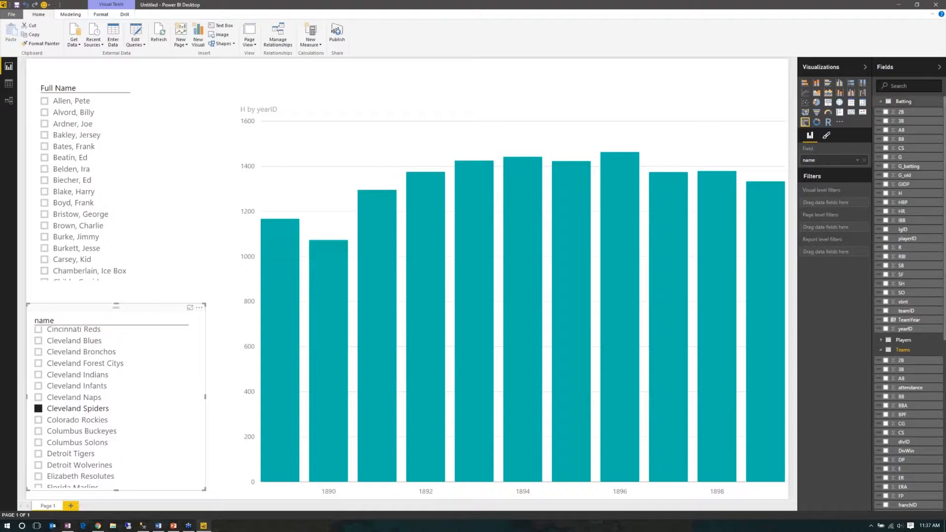
# Return to the data view and create a new measure in the Teams table
pyautogui.click(9, 83)
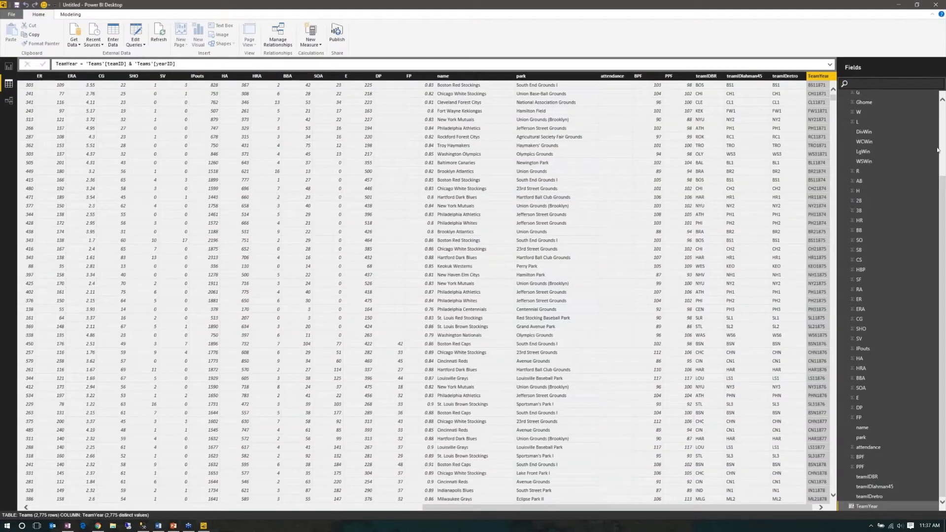
pyautogui.scroll(3, 863, 168)
pyautogui.click(858, 117)
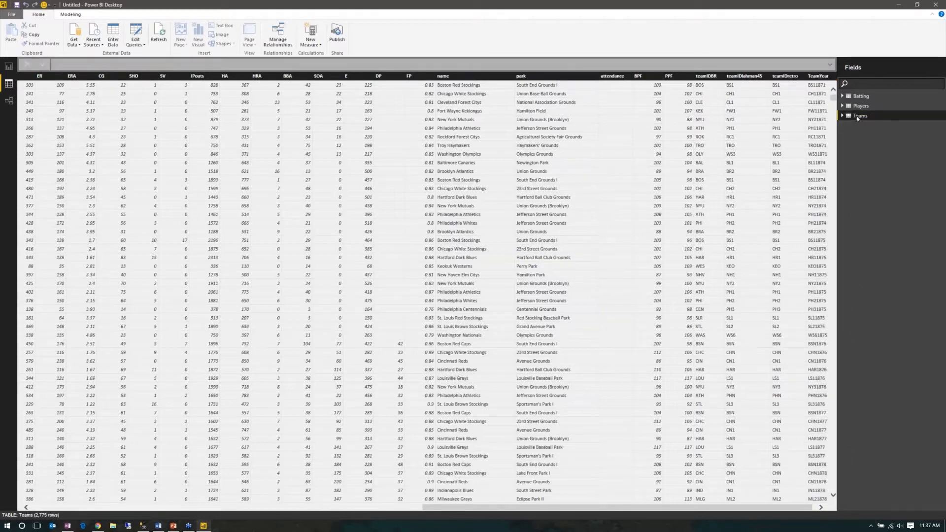
pyautogui.hotkey('alt', 'Tab')
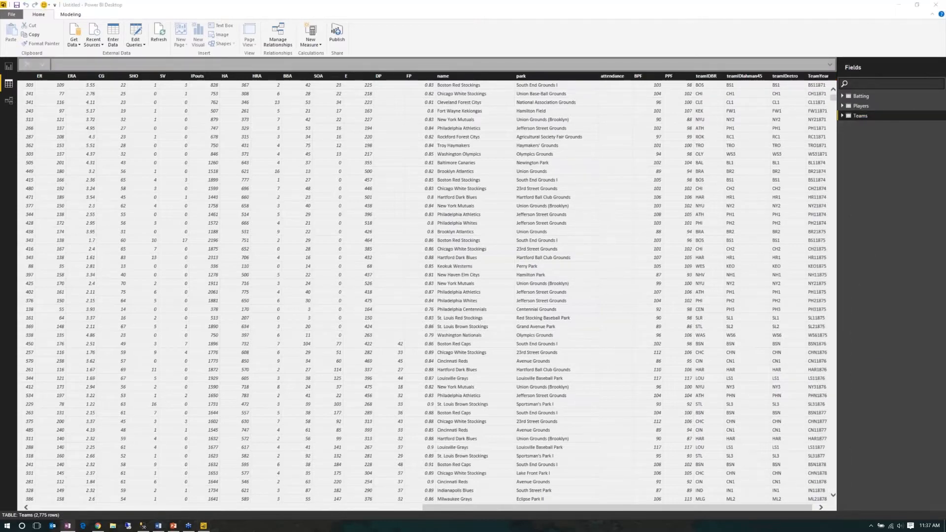
pyautogui.click(843, 116)
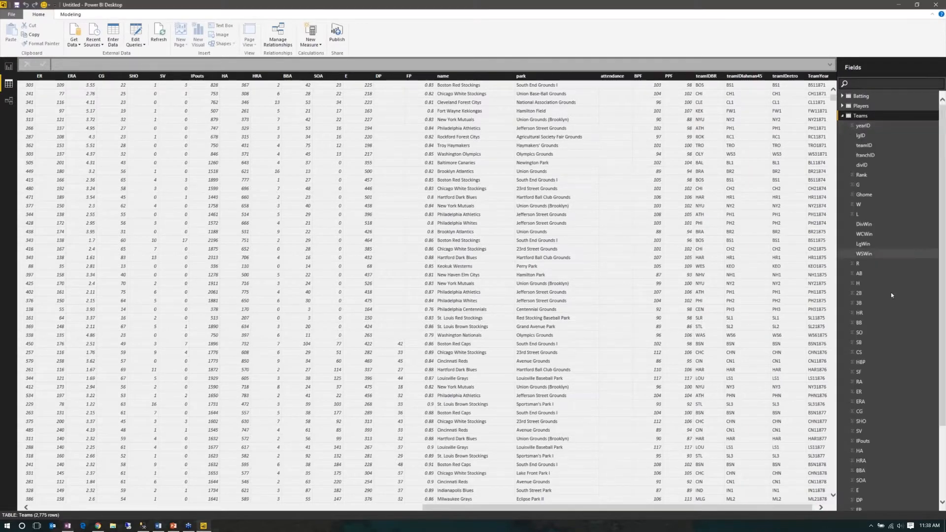
pyautogui.scroll(-2, 892, 292)
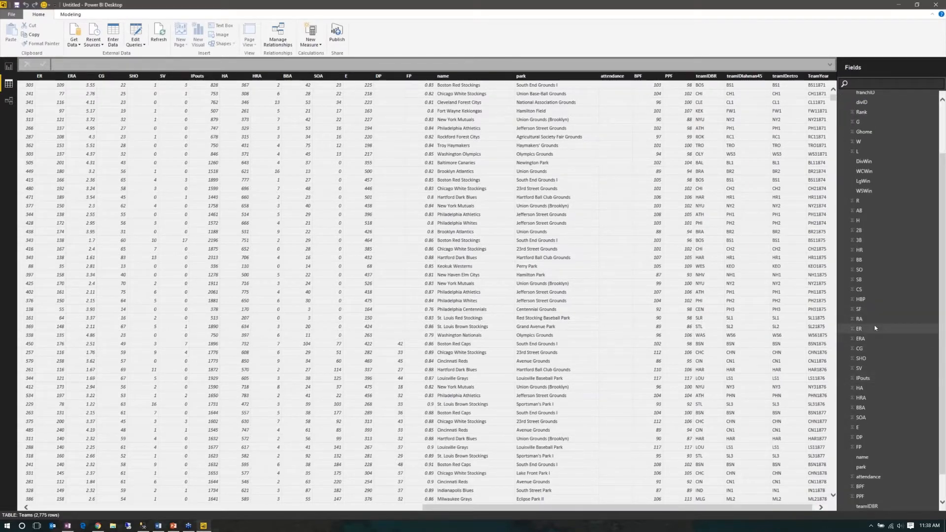
pyautogui.scroll(2, 891, 294)
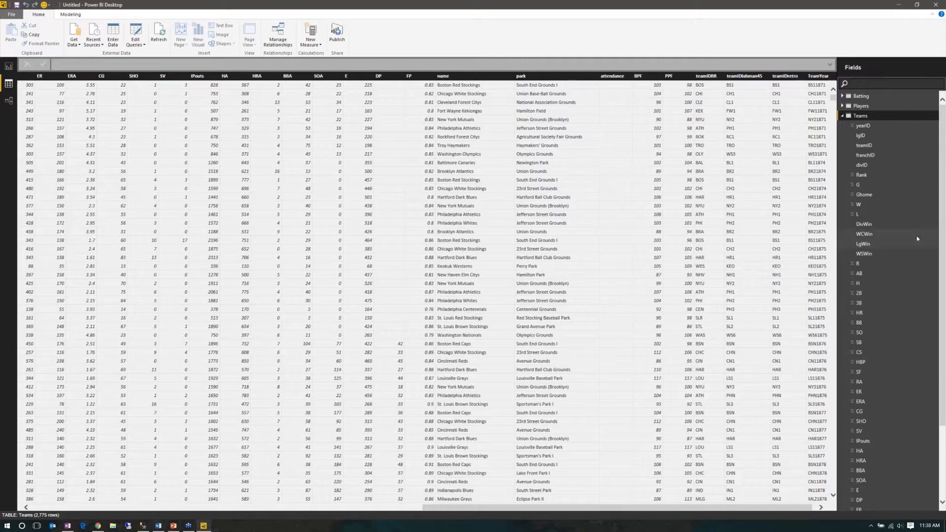
pyautogui.rightClick(878, 124)
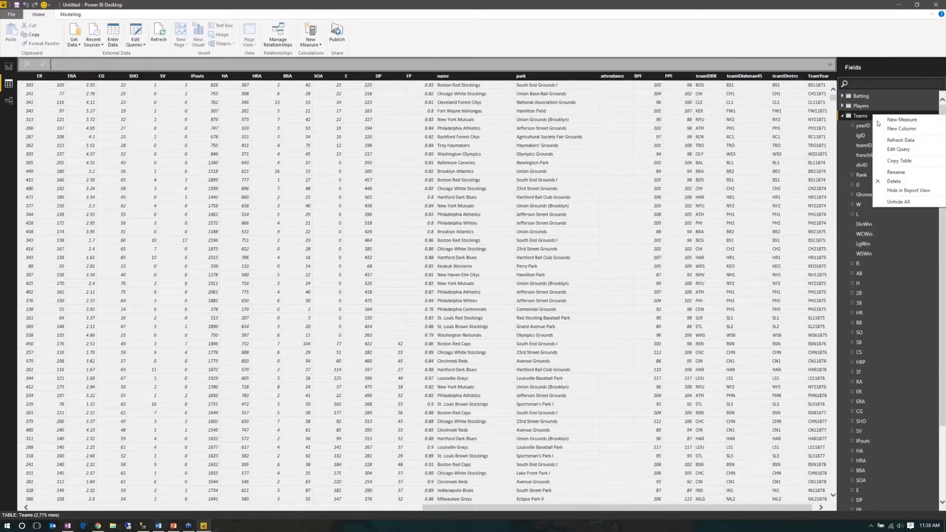
pyautogui.click(913, 121)
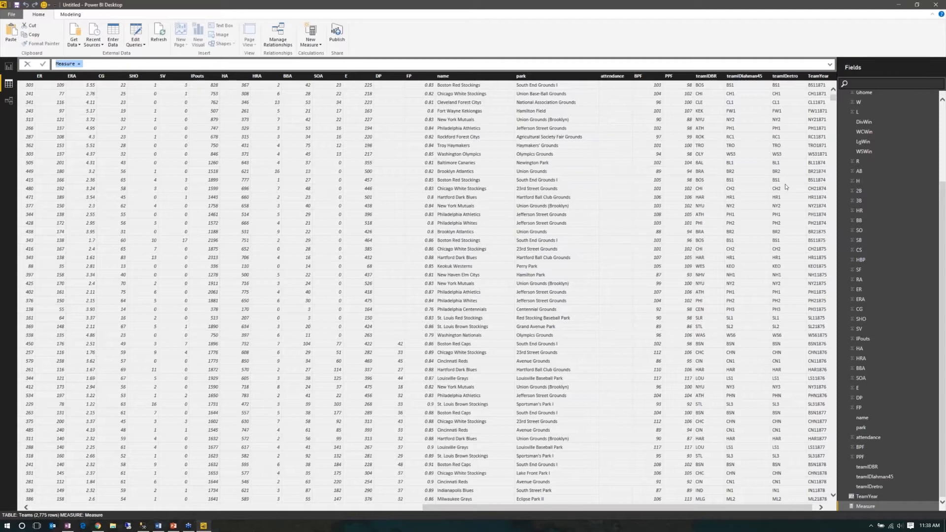
# Replace the new measure's default name with Total Strike Outs in its formula
pyautogui.click(99, 64)
pyautogui.press('BackSpace')
pyautogui.press('BackSpace')
pyautogui.press('BackSpace')
pyautogui.press('BackSpace')
pyautogui.press('BackSpace')
pyautogui.press('BackSpace')
pyautogui.press('BackSpace')
pyautogui.press('BackSpace')
pyautogui.press('BackSpace')
pyautogui.press('BackSpace')
pyautogui.write('Total Strike Outs = ')
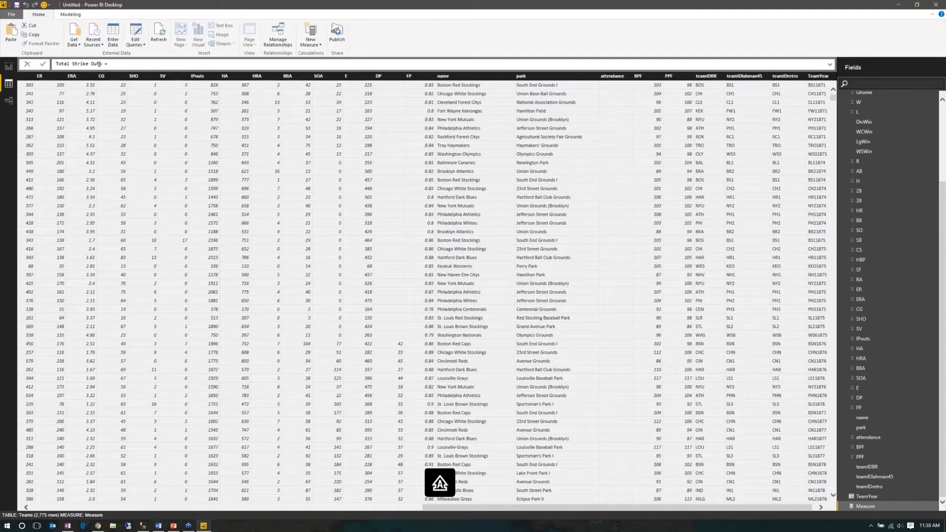
# Define the Total Strike Outs measure as SUM('Teams'[SO])
pyautogui.write('SUM(')
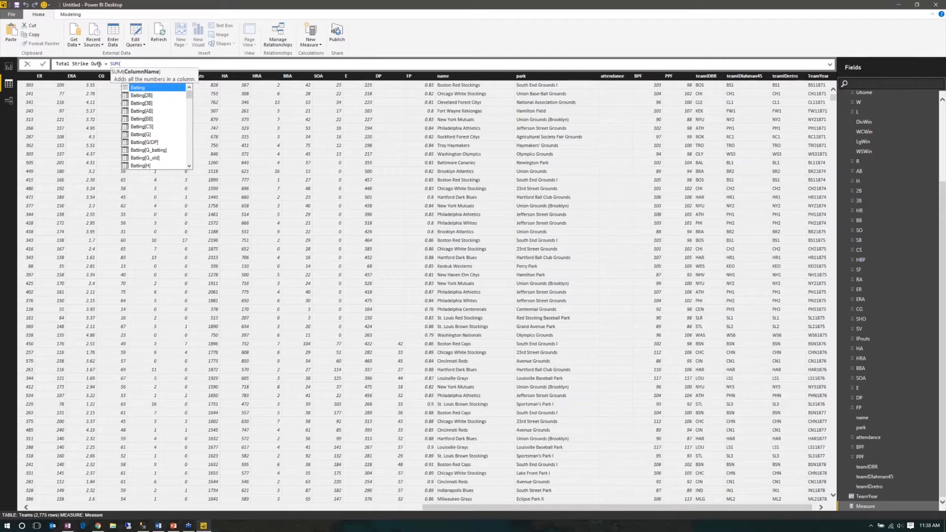
pyautogui.write("'Teams'[P")
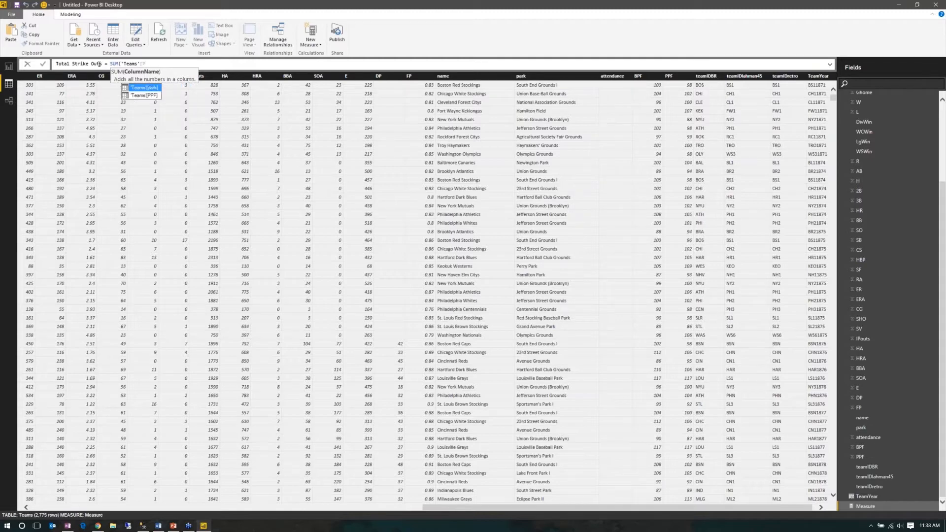
pyautogui.press('BackSpace')
pyautogui.write('SO]')
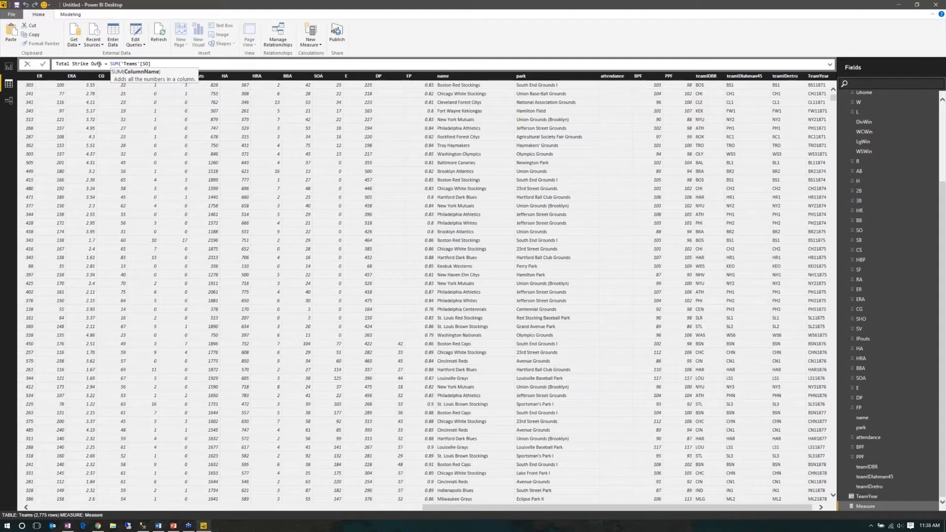
pyautogui.write(')')
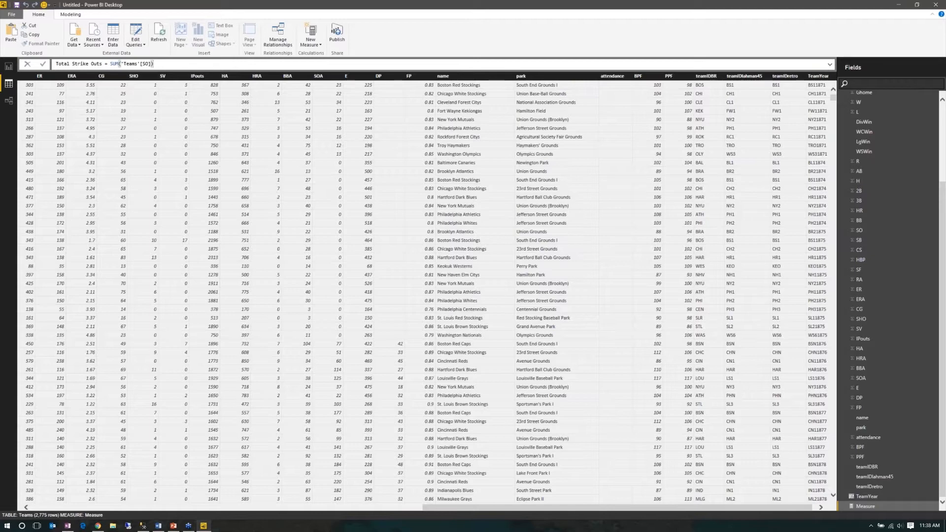
pyautogui.press('Return')
# Replace H with the Teams table's Total Strike Outs measure as the value of the yearID chart in the report
pyautogui.click(9, 68)
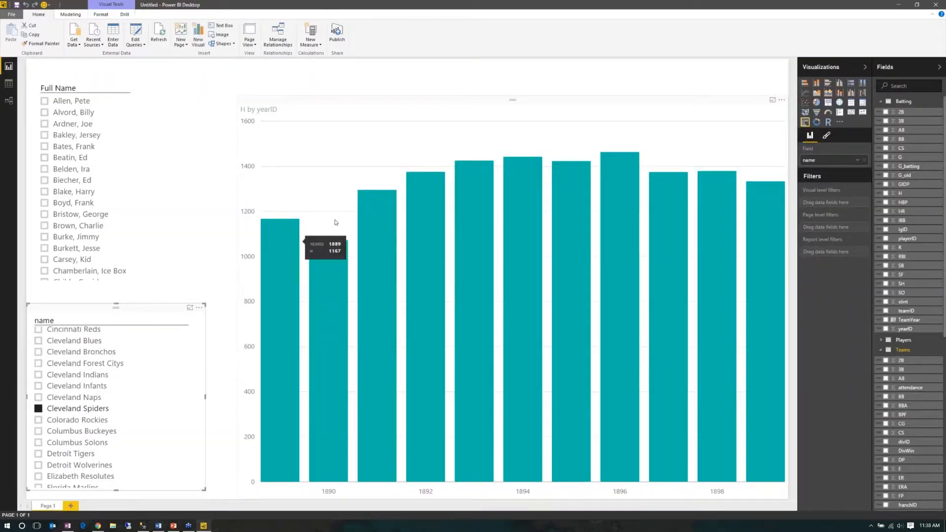
pyautogui.click(297, 241)
pyautogui.click(359, 172)
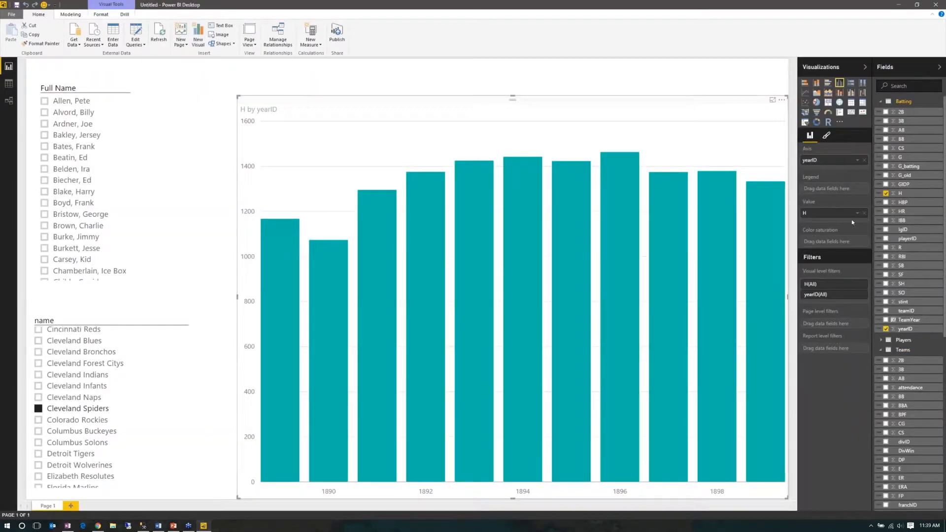
pyautogui.click(865, 213)
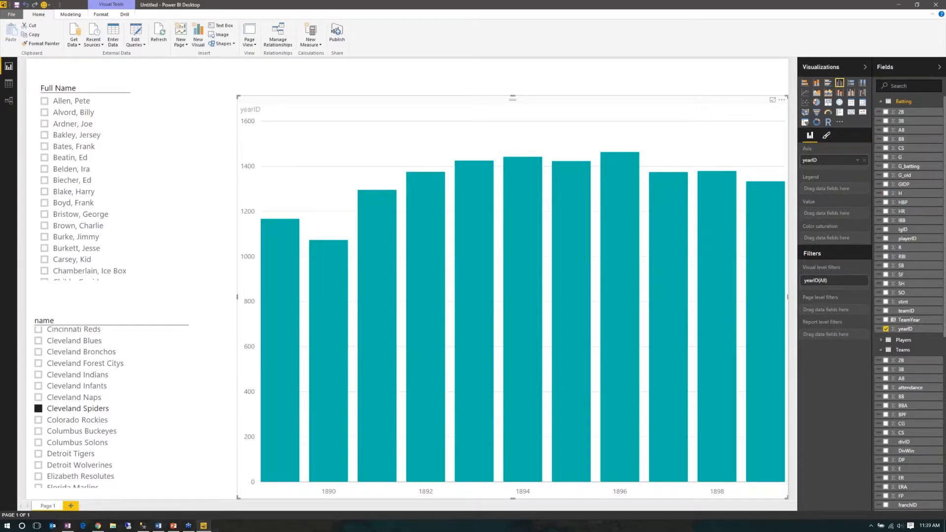
pyautogui.scroll(-5, 880, 128)
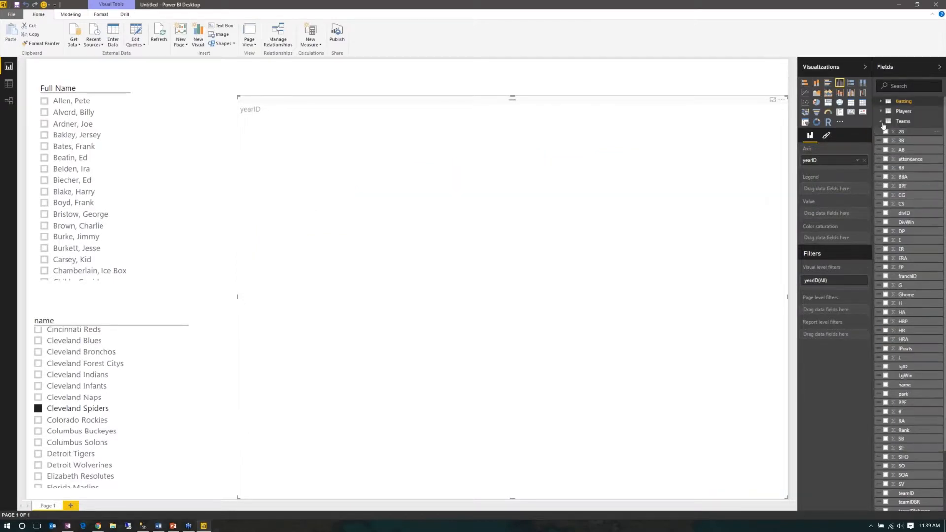
pyautogui.scroll(-5, 931, 474)
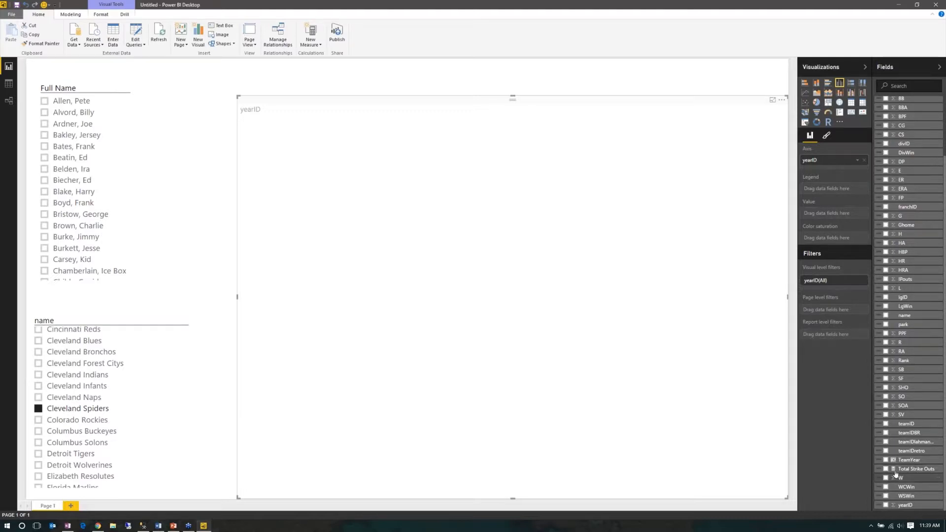
pyautogui.moveTo(916, 473); pyautogui.dragTo(837, 214)
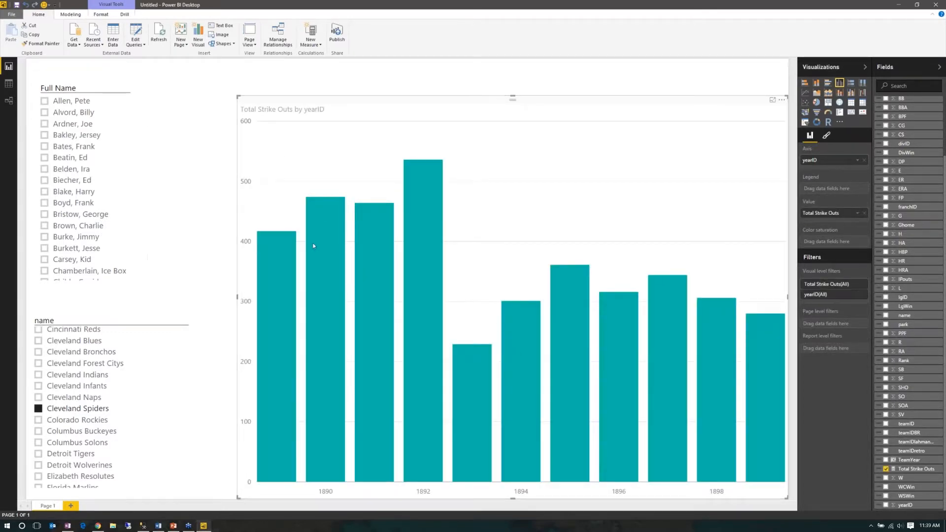
# Filter the chart to the Columbus Buckeyes, try several individual players in the Full Name slicer and clear the player selection
pyautogui.click(38, 386)
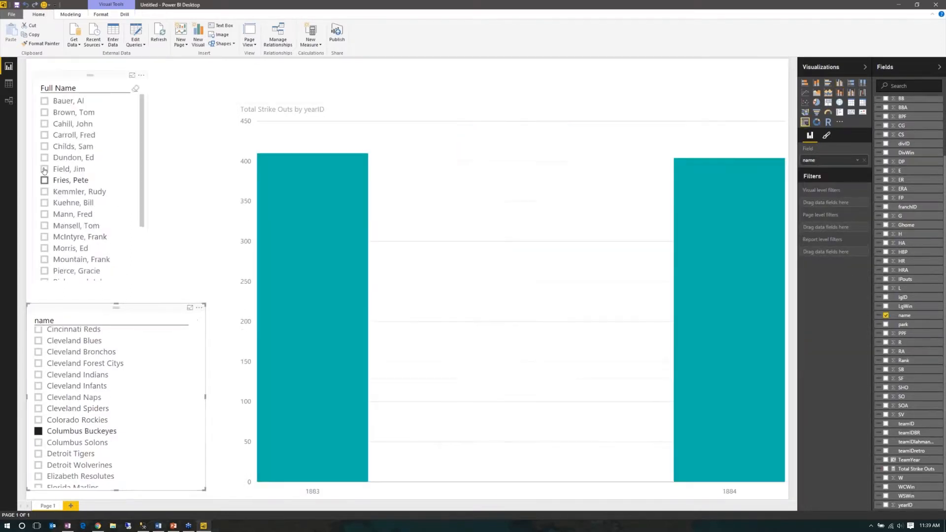
pyautogui.click(44, 170)
pyautogui.click(45, 181)
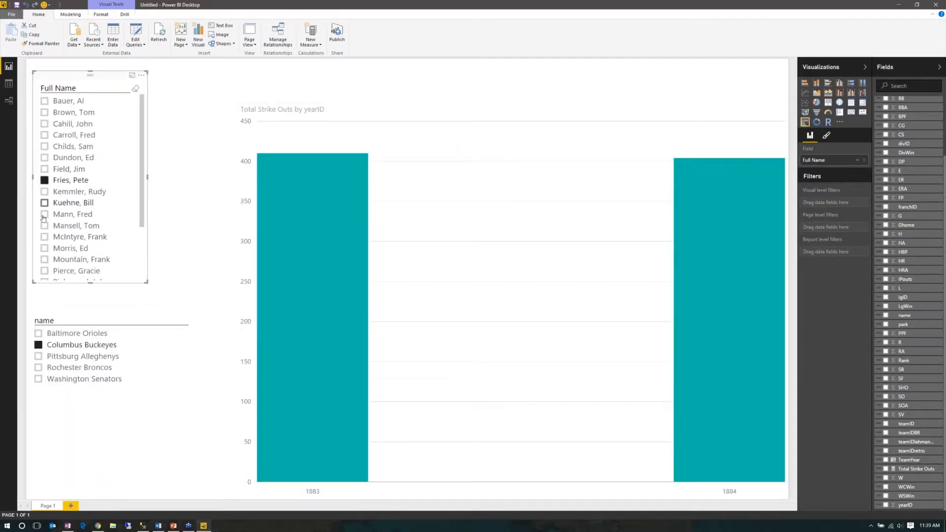
pyautogui.click(45, 226)
pyautogui.click(45, 237)
pyautogui.click(45, 260)
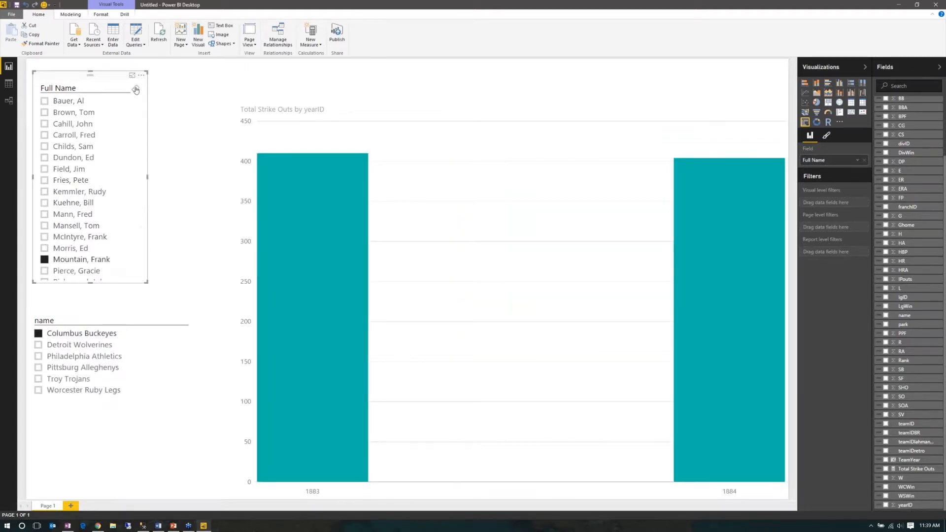
pyautogui.click(136, 89)
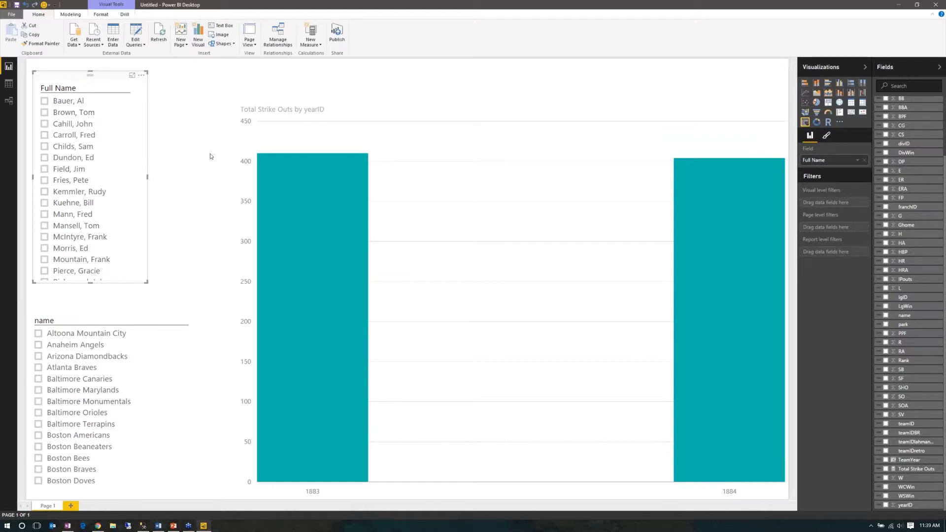
# Create a new measure in the Teams table from the data view, name it Total Walks and begin its formula with SUM
pyautogui.click(10, 85)
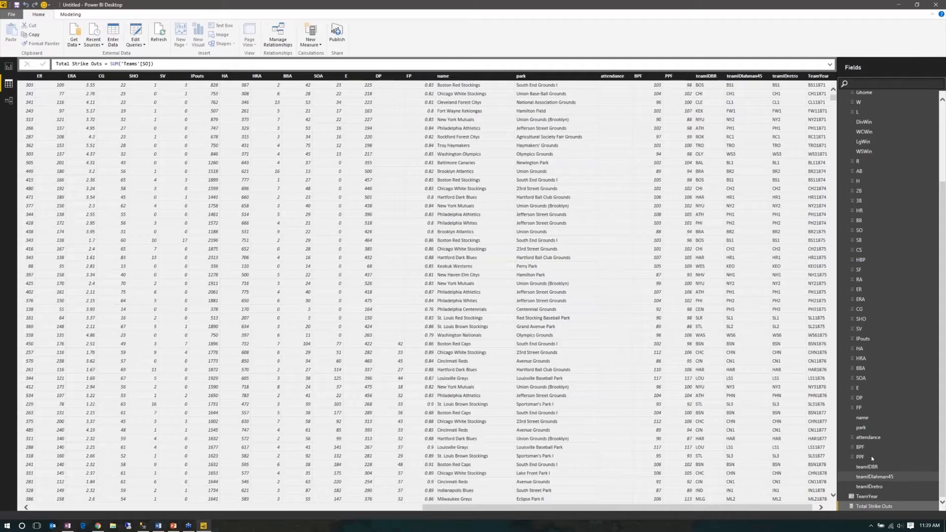
pyautogui.scroll(4, 906, 154)
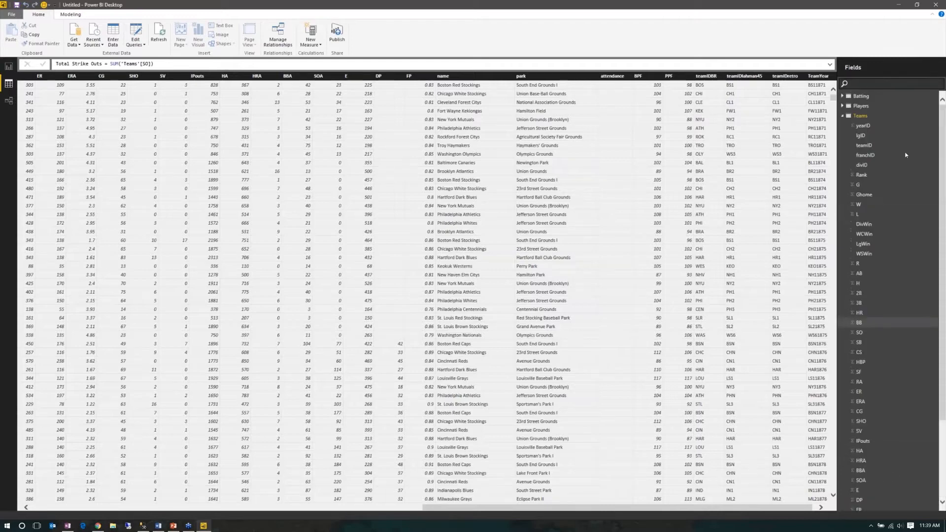
pyautogui.rightClick(866, 116)
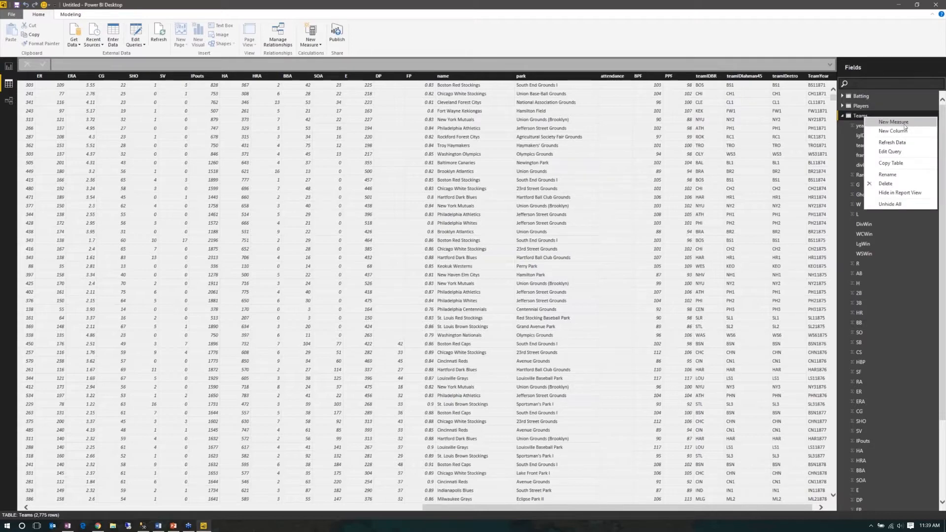
pyautogui.click(893, 122)
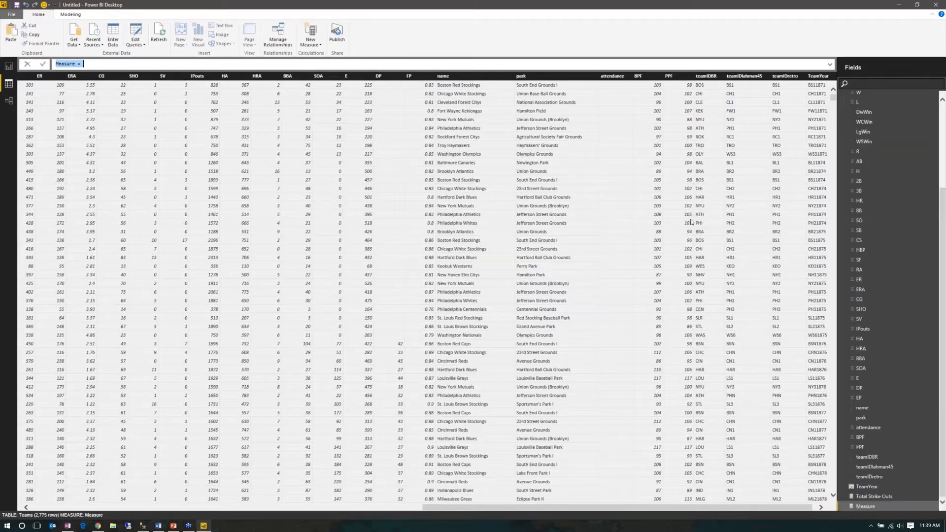
pyautogui.write('tA')
pyautogui.press('BackSpace')
pyautogui.press('BackSpace')
pyautogui.write('Total Walks = SUM(')
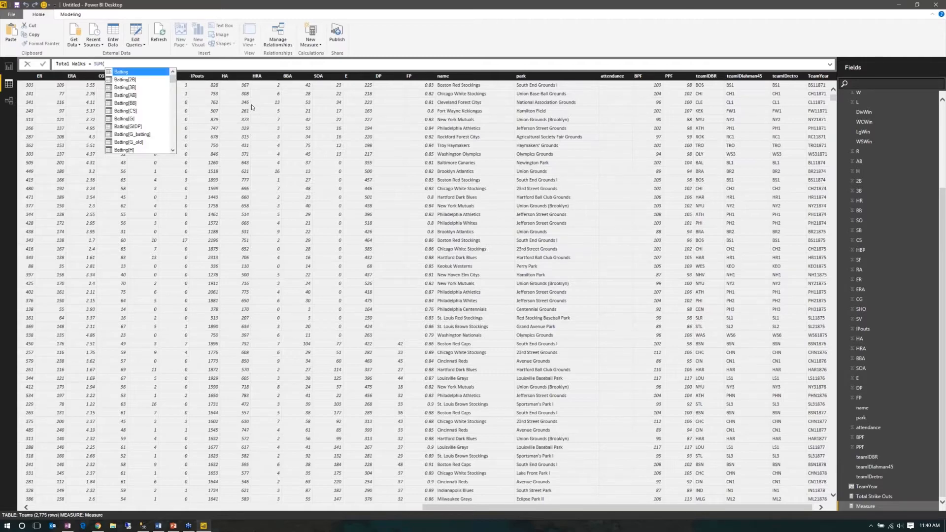
# Enter the Teams table's BB column as the SUM argument and commit the Total Walks formula
pyautogui.write("'ta")
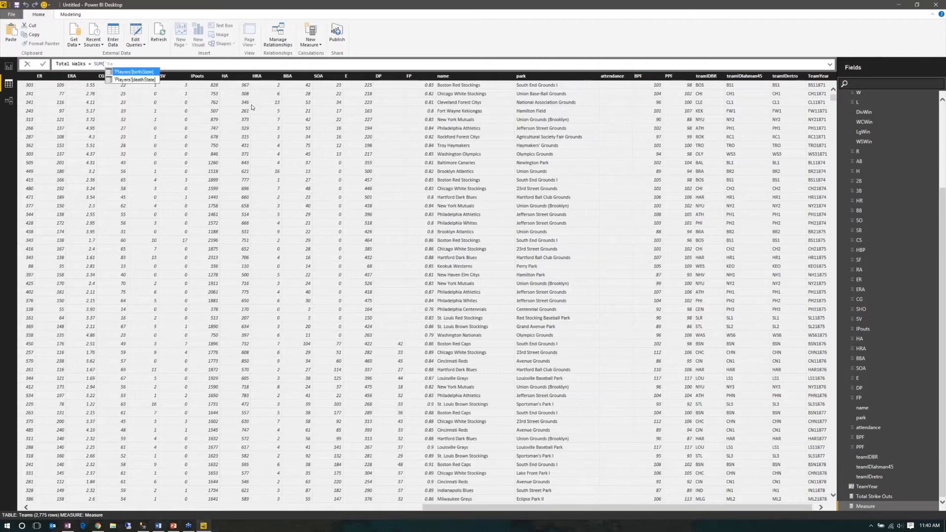
pyautogui.press('BackSpace')
pyautogui.press('BackSpace')
pyautogui.press('BackSpace')
pyautogui.write("'Teams'")
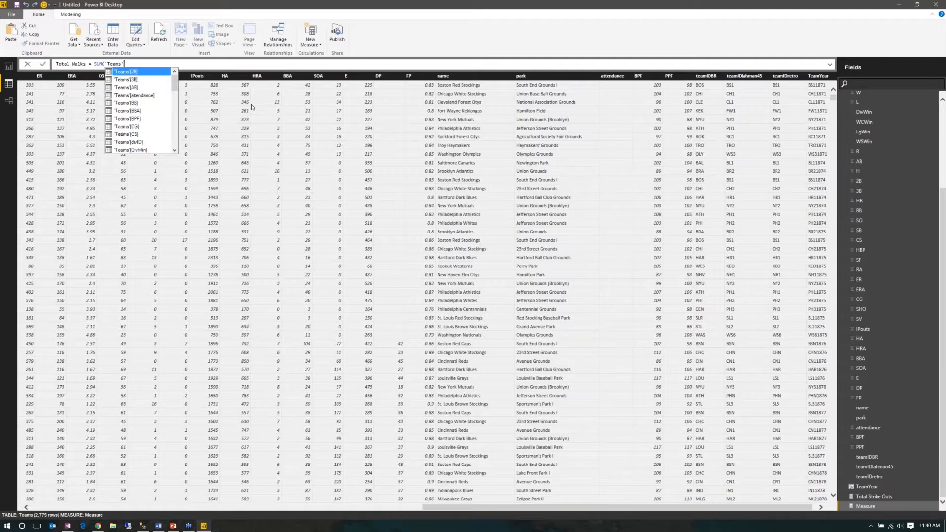
pyautogui.write('[W]')
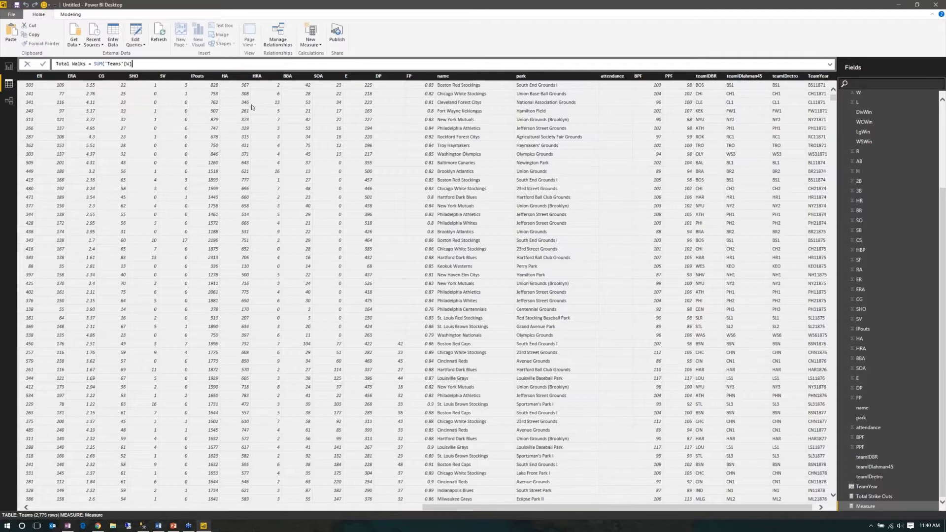
pyautogui.press('BackSpace')
pyautogui.press('BackSpace')
pyautogui.write('BB])')
pyautogui.press('Return')
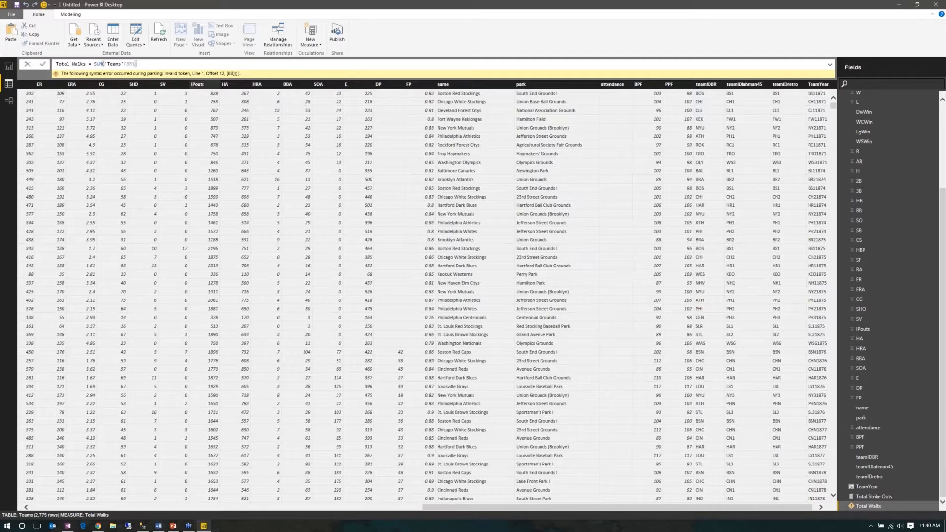
# Correct the closing brackets so the formula reads Total Walks = SUM('Teams'[BB])
pyautogui.press('BackSpace')
pyautogui.press('BackSpace')
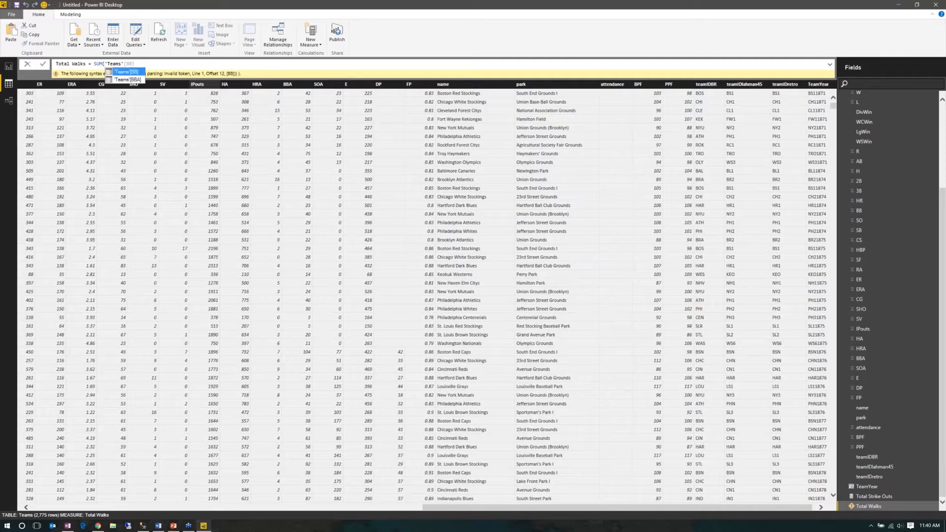
pyautogui.press('Tab')
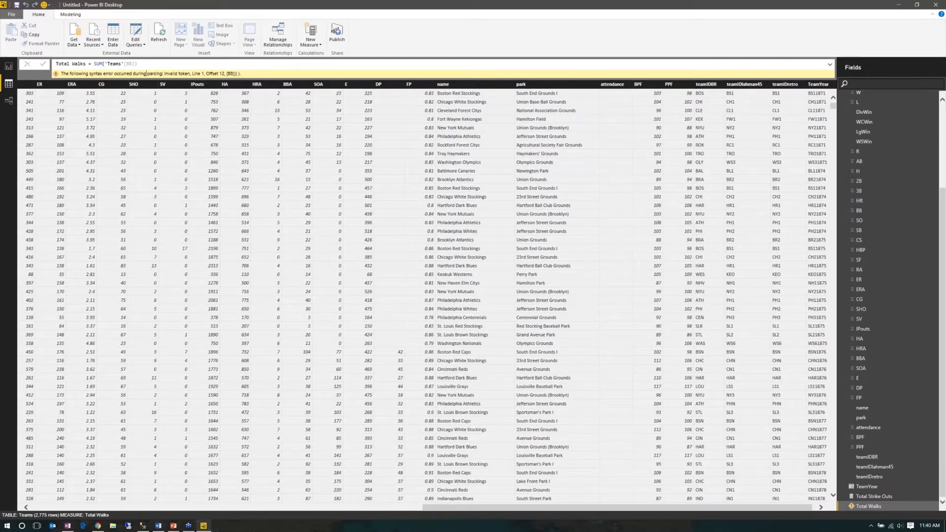
pyautogui.press('BackSpace')
pyautogui.press('BackSpace')
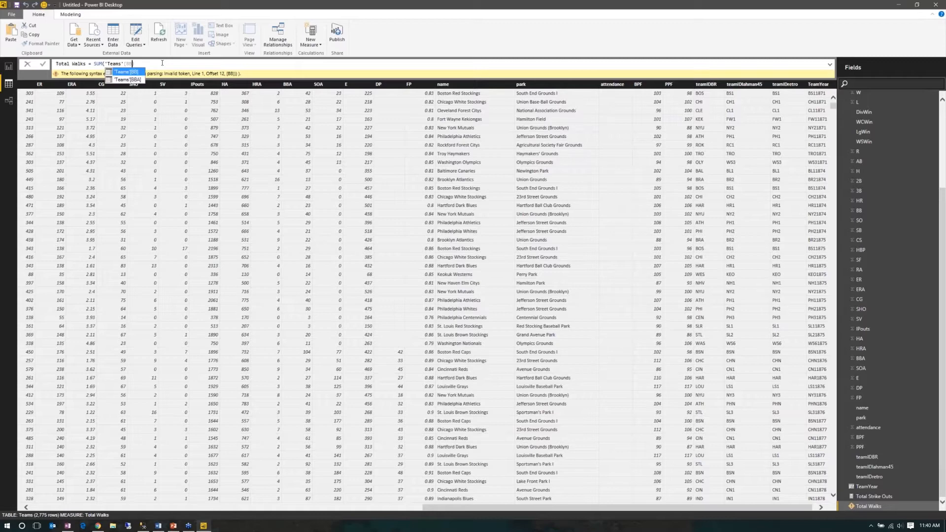
pyautogui.write('])')
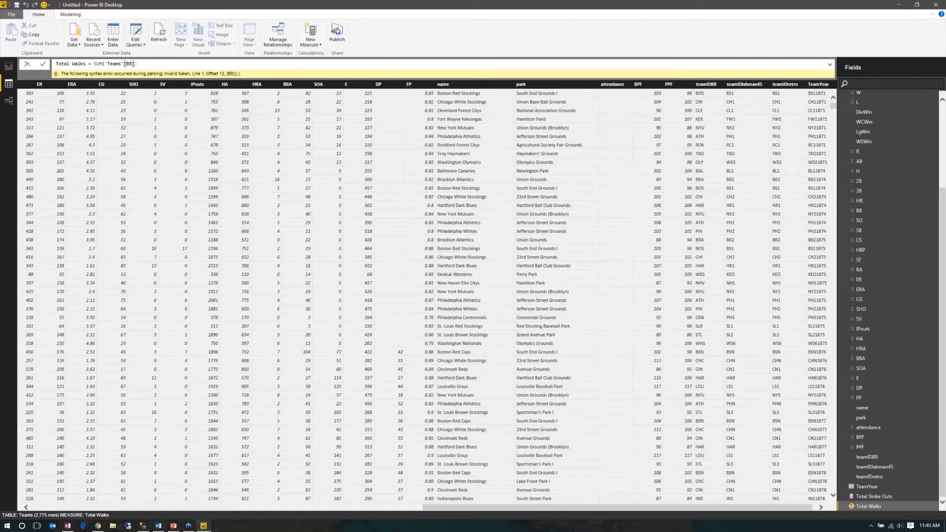
pyautogui.press('Return')
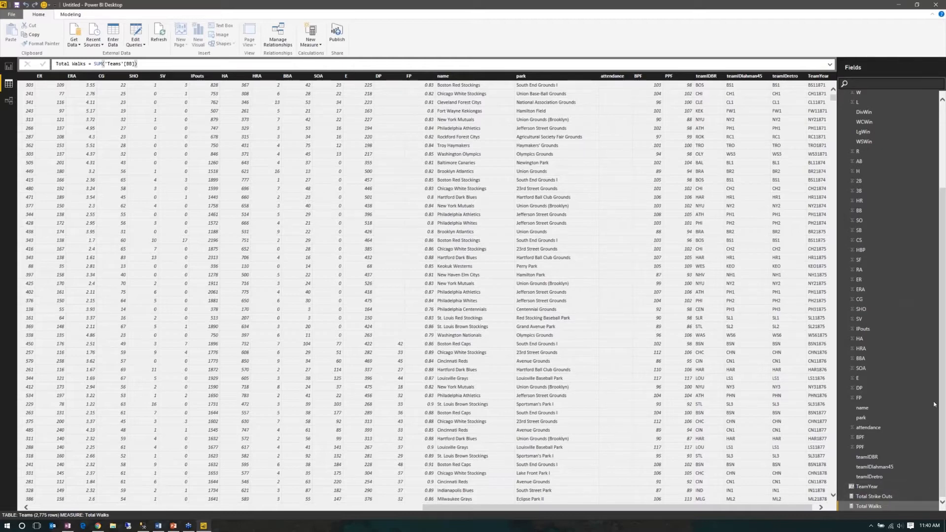
# Create another measure in the Teams table and name it Stike out to Walk Ratio in its formula
pyautogui.scroll(5, 939, 399)
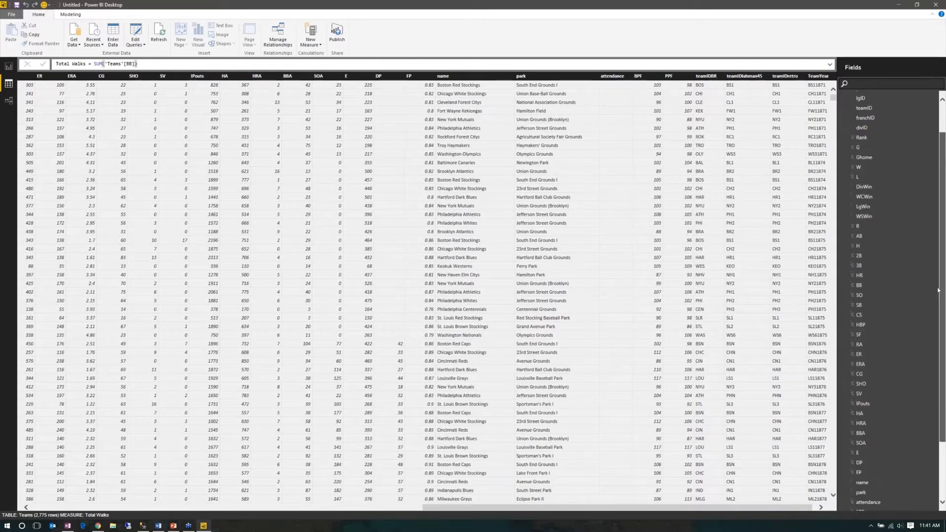
pyautogui.rightClick(866, 119)
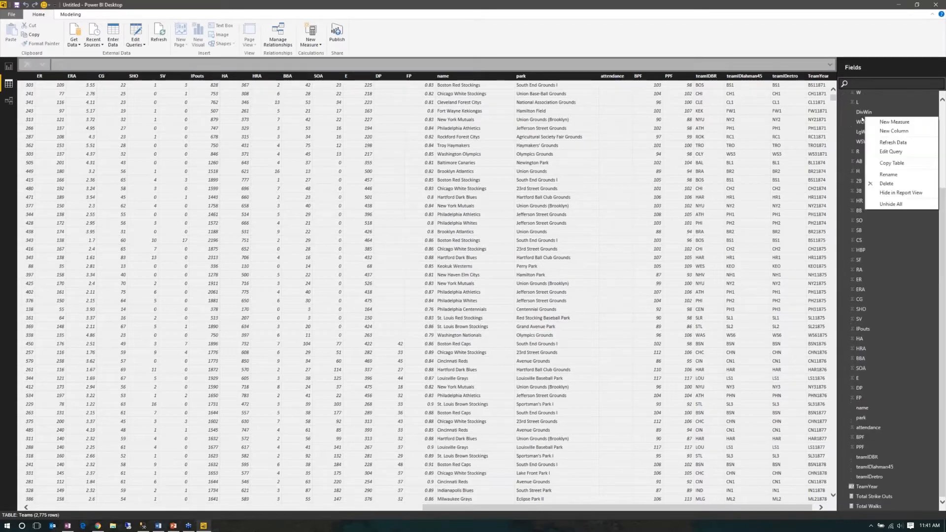
pyautogui.click(896, 125)
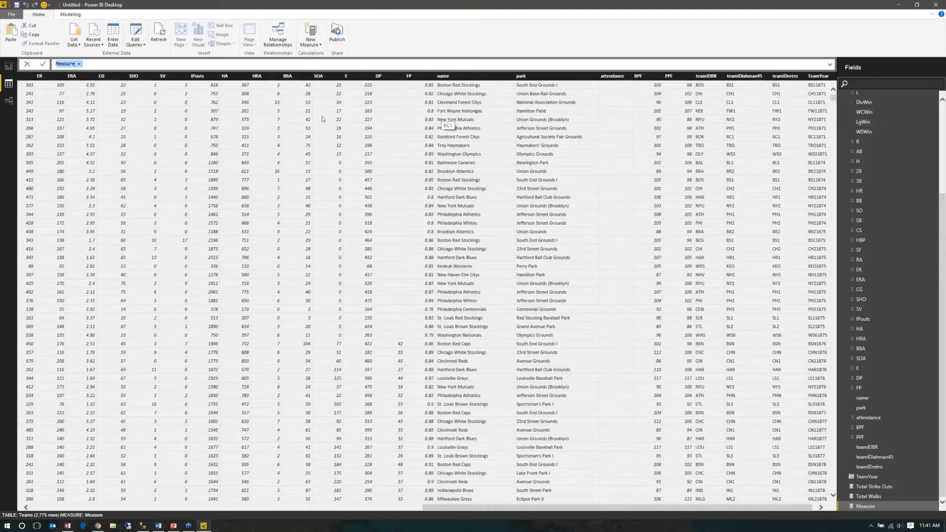
pyautogui.write('STr')
pyautogui.press('BackSpace')
pyautogui.press('BackSpace')
pyautogui.write('t')
pyautogui.write('ike out to Walk Ratio')
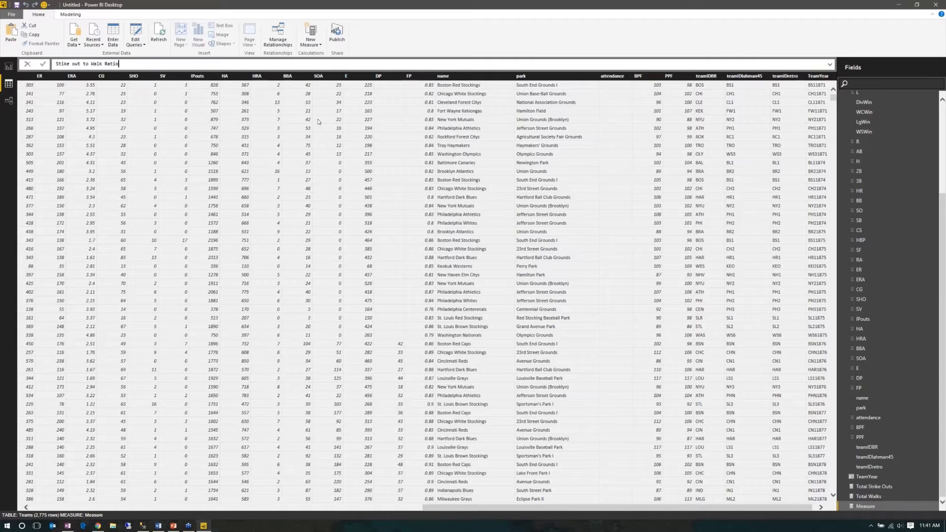
pyautogui.write(' = [Total Strike Outs')
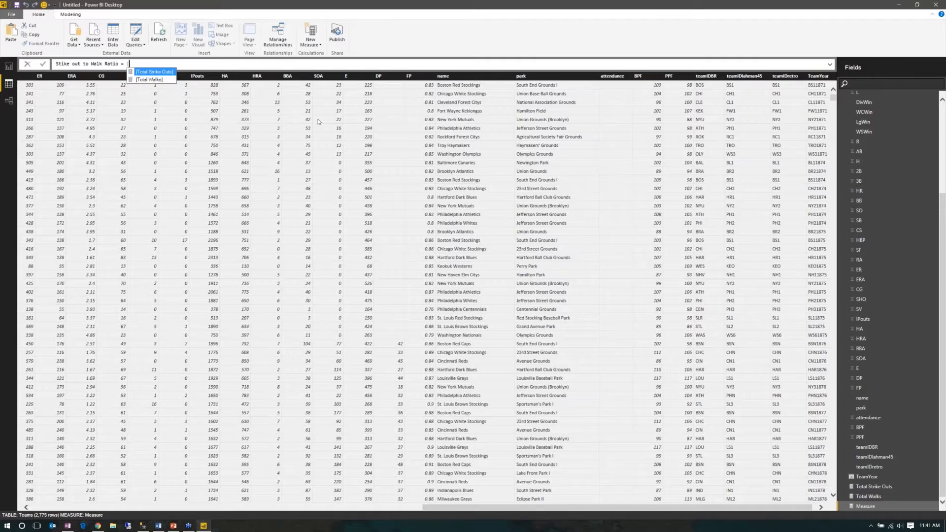
pyautogui.press('Tab')
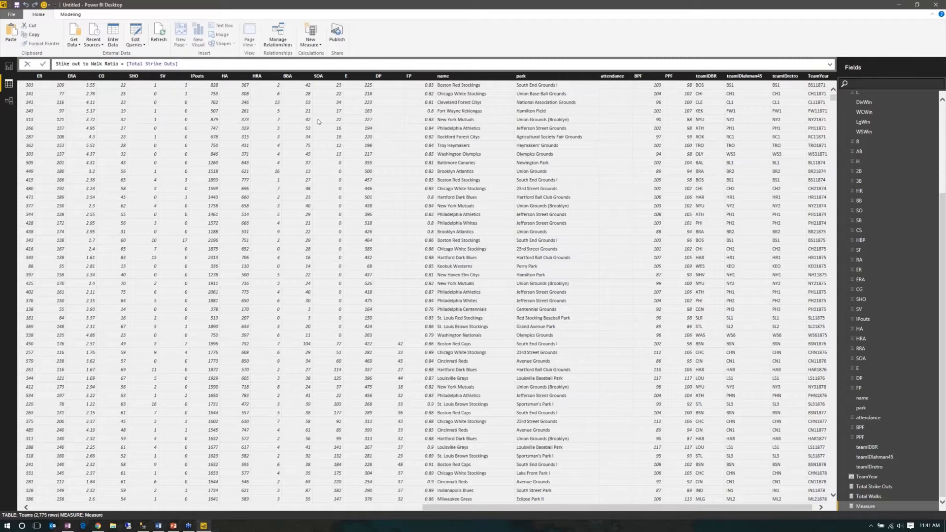
pyautogui.press('BackSpace')
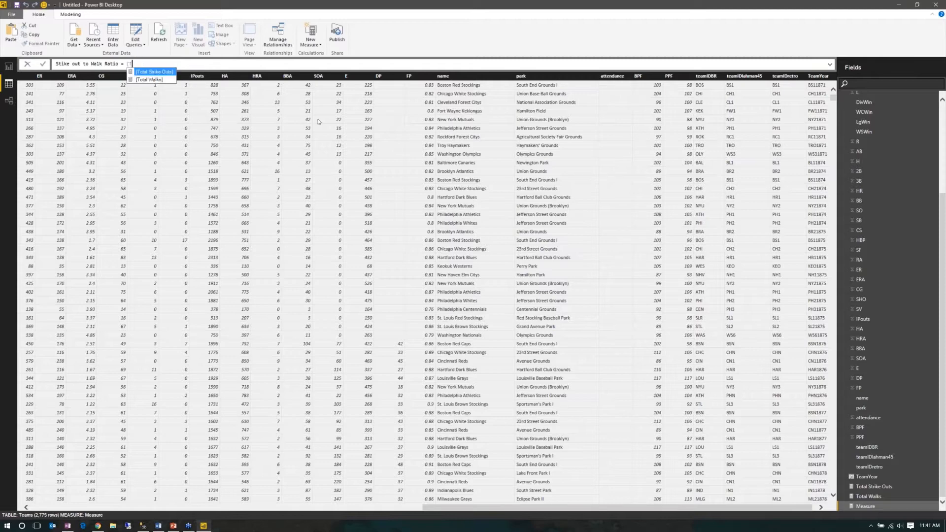
pyautogui.press('BackSpace')
# Define the Stike out to Walk Ratio measure as DIVIDE([Total Strike Outs], [Total Walks])
pyautogui.write('DI')
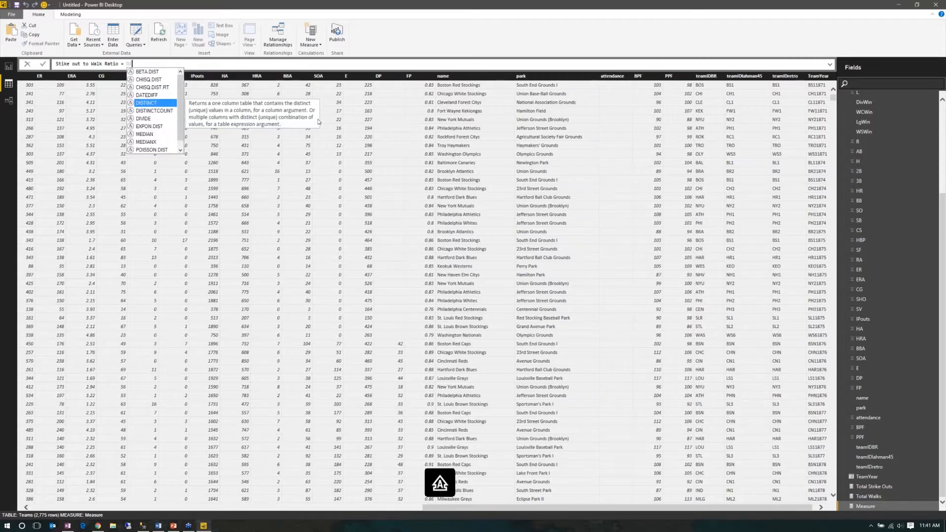
pyautogui.write('VID')
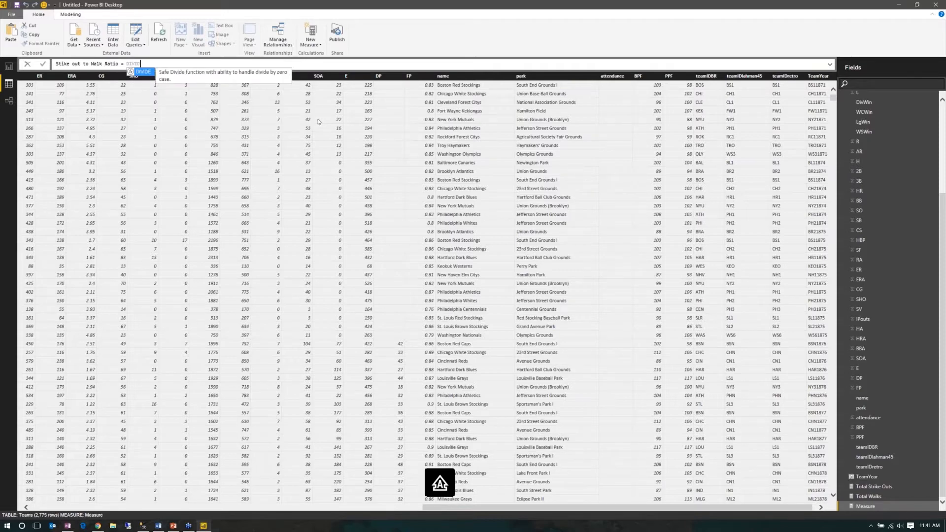
pyautogui.write('E(')
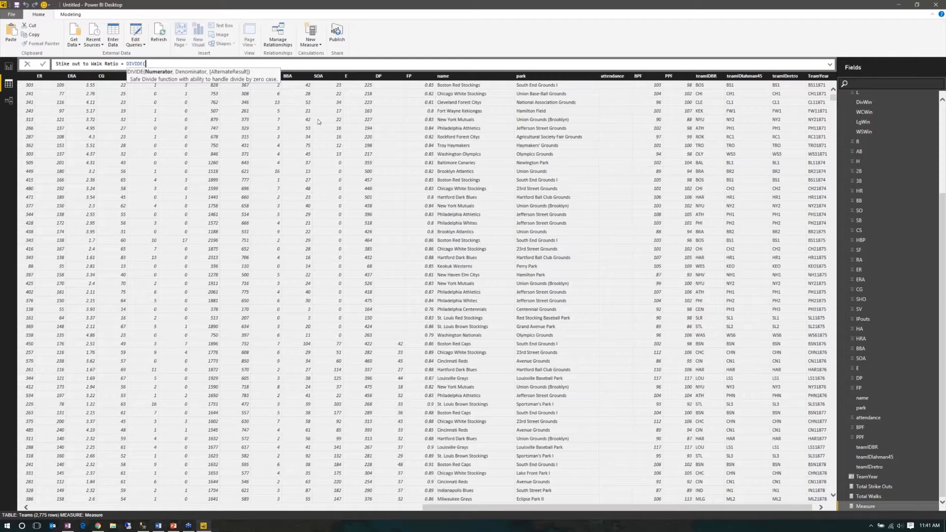
pyautogui.write('[S')
pyautogui.press('BackSpace')
pyautogui.press('Tab')
pyautogui.write(', [')
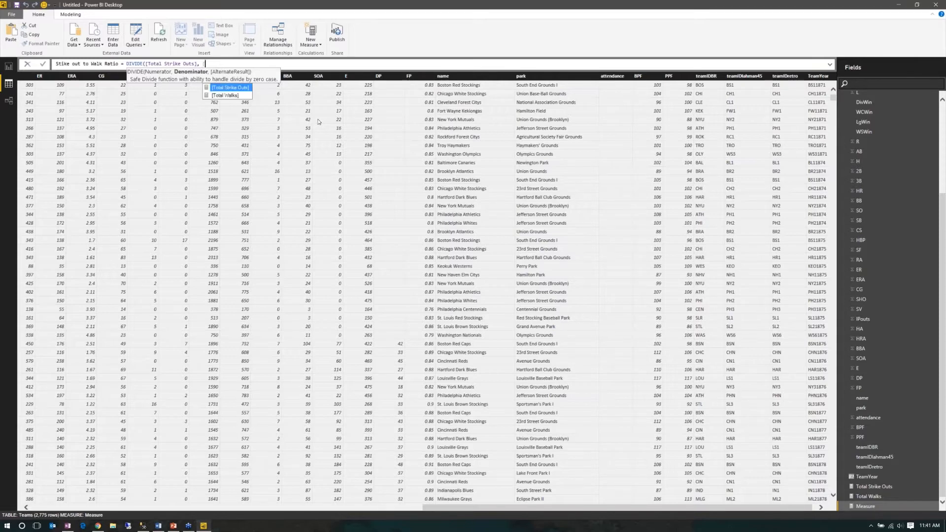
pyautogui.press('Down')
pyautogui.press('Tab')
pyautogui.write(')')
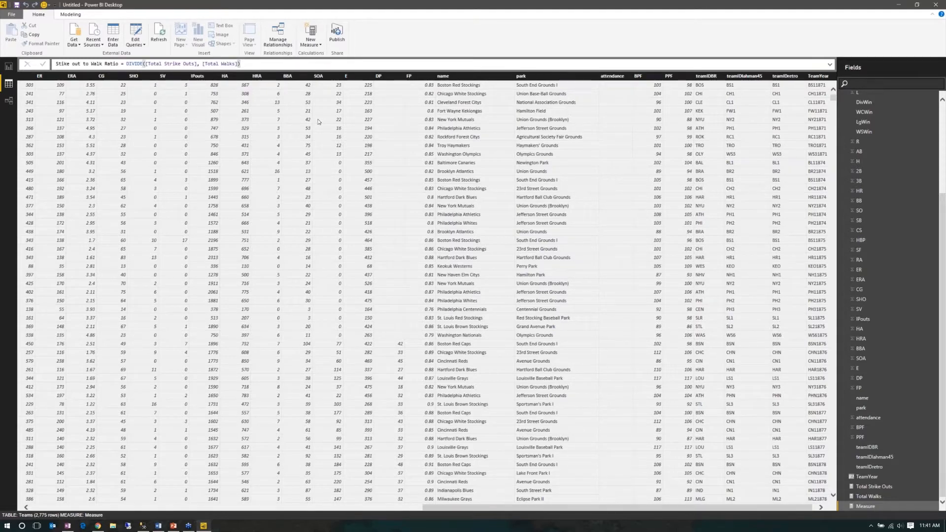
pyautogui.press('Return')
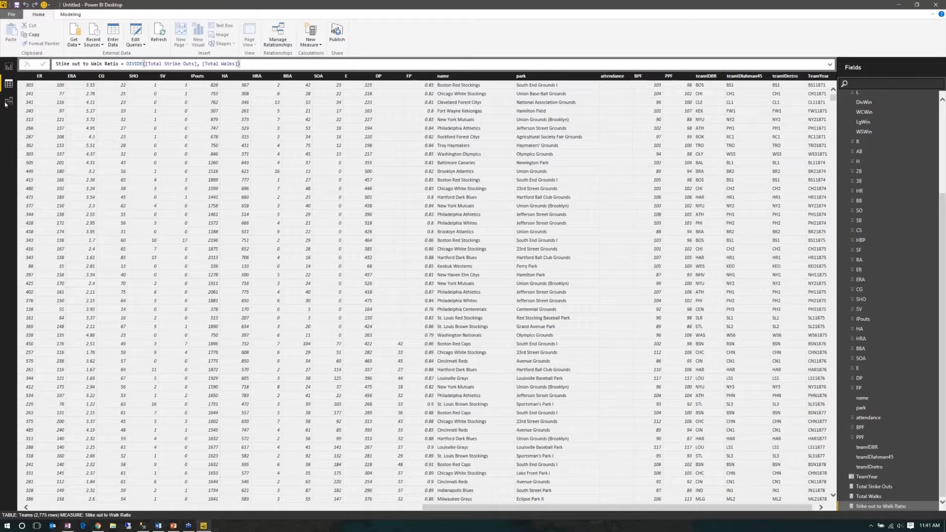
# Replace Total Strike Outs with the Stike out to Walk Ratio measure as the value of the yearID chart in the report
pyautogui.click(9, 68)
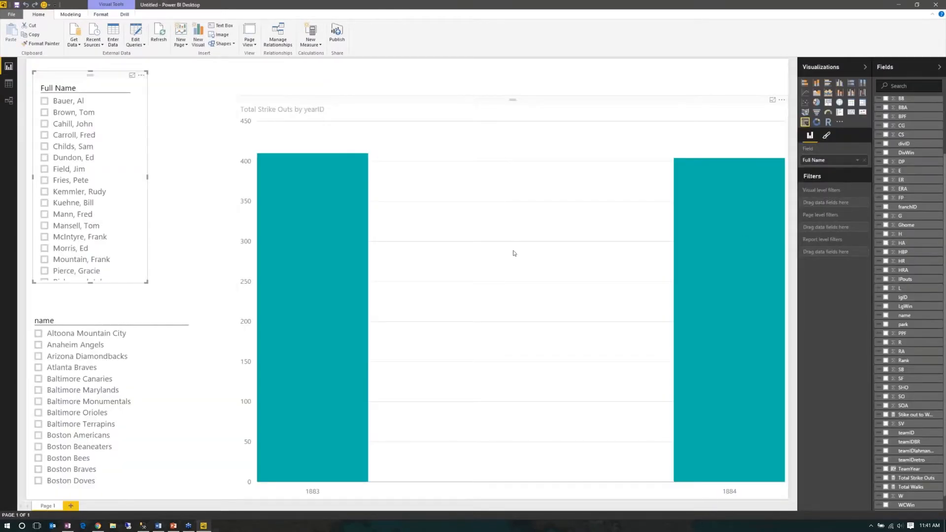
pyautogui.click(745, 241)
pyautogui.click(863, 214)
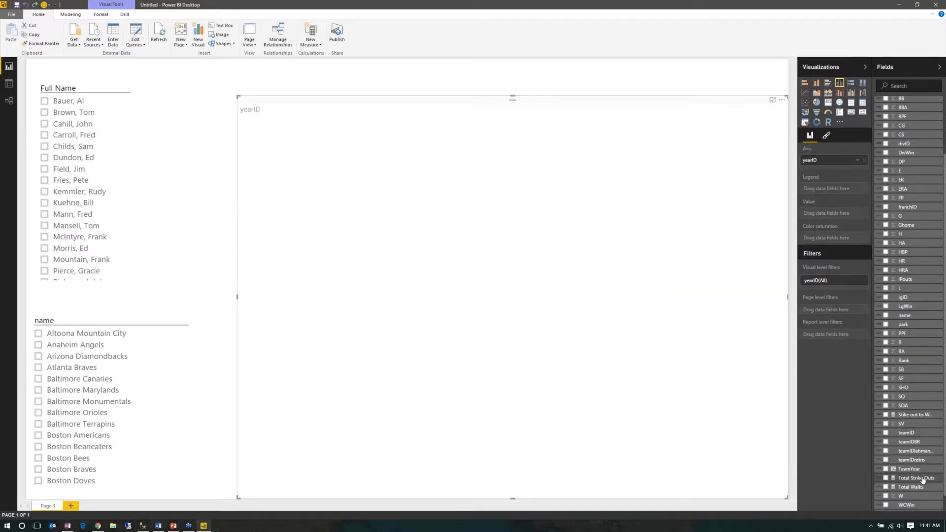
pyautogui.scroll(-1, 933, 496)
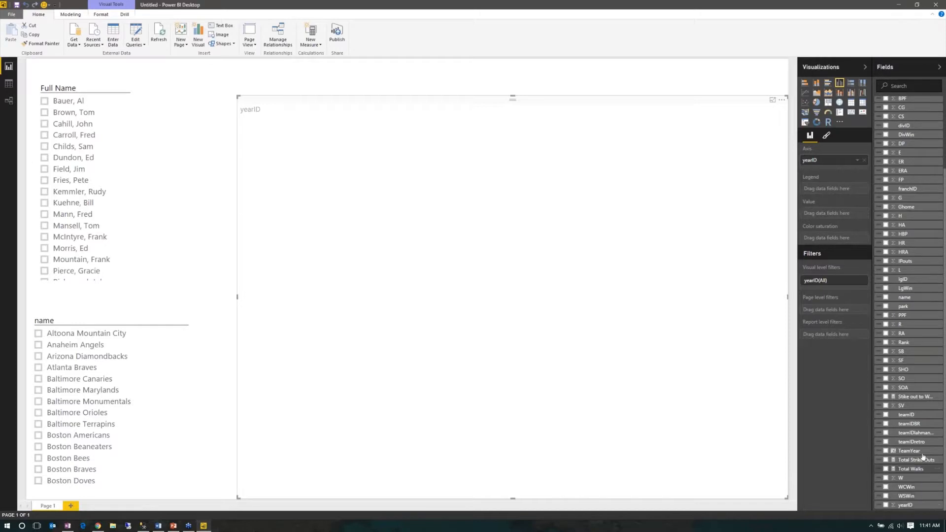
pyautogui.click(887, 397)
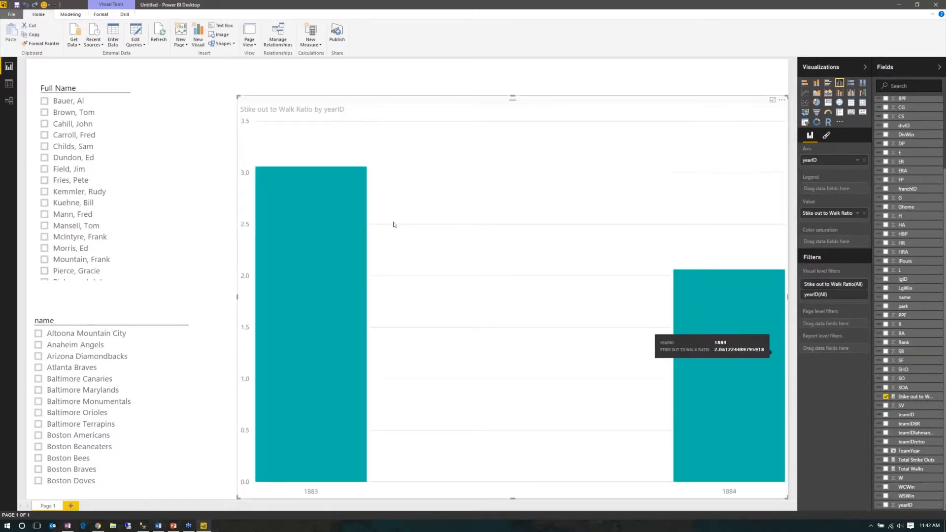
# Filter the Stike out to Walk Ratio by yearID chart to the New York Mets with the team name slicer
pyautogui.scroll(-20, 106, 374)
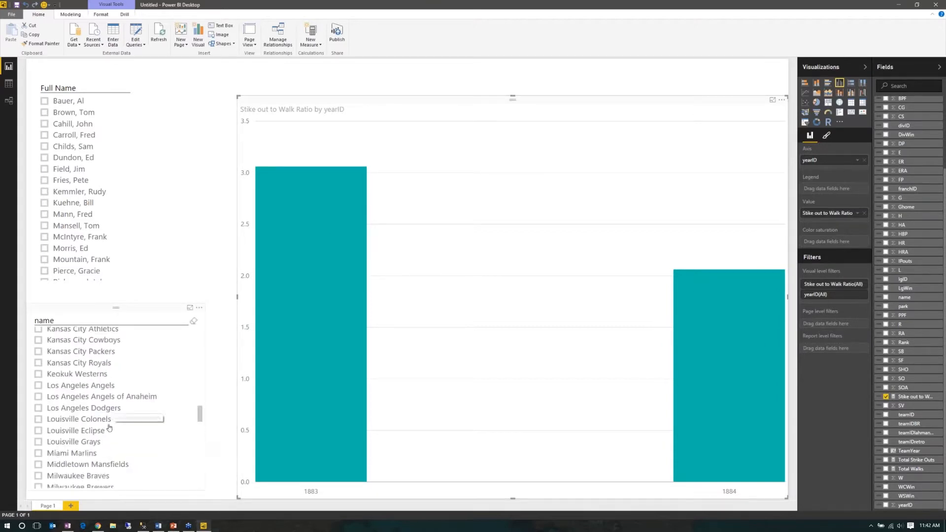
pyautogui.scroll(-8, 106, 436)
pyautogui.scroll(12, 87, 398)
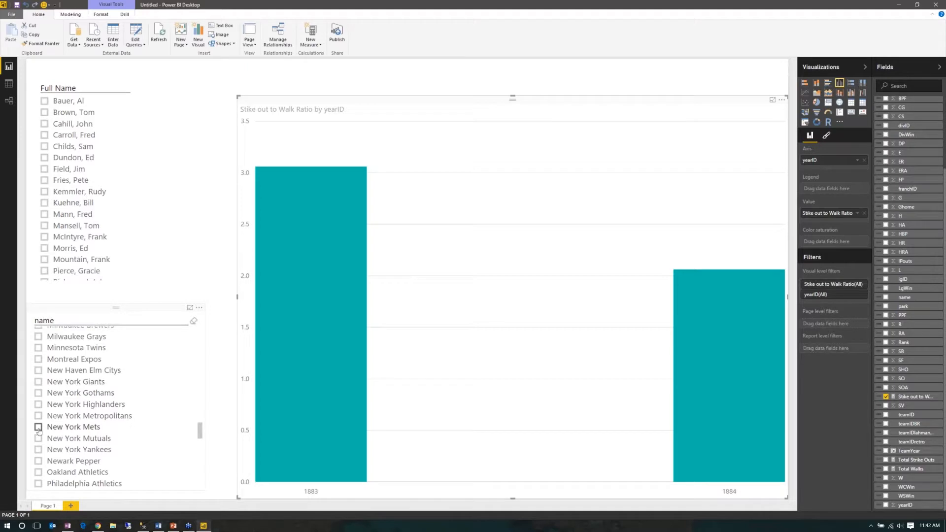
pyautogui.click(38, 427)
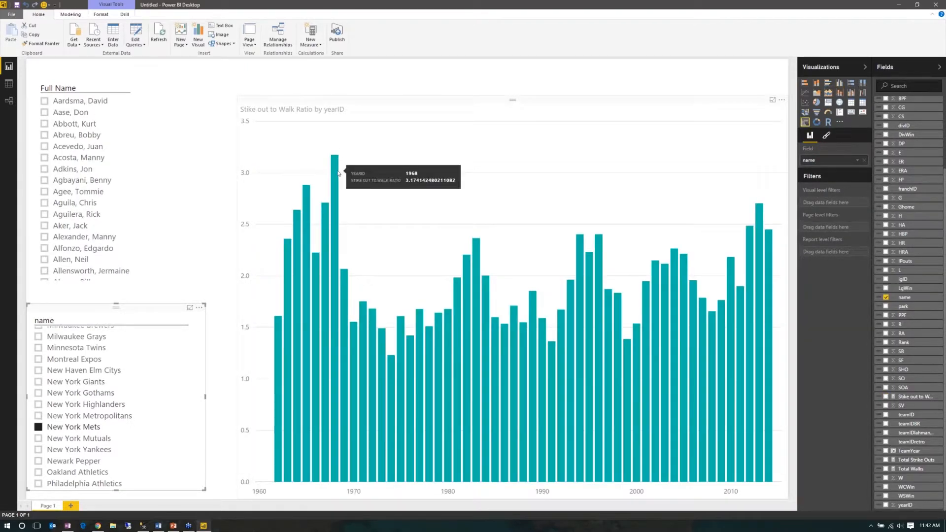
pyautogui.moveTo(329, 244)
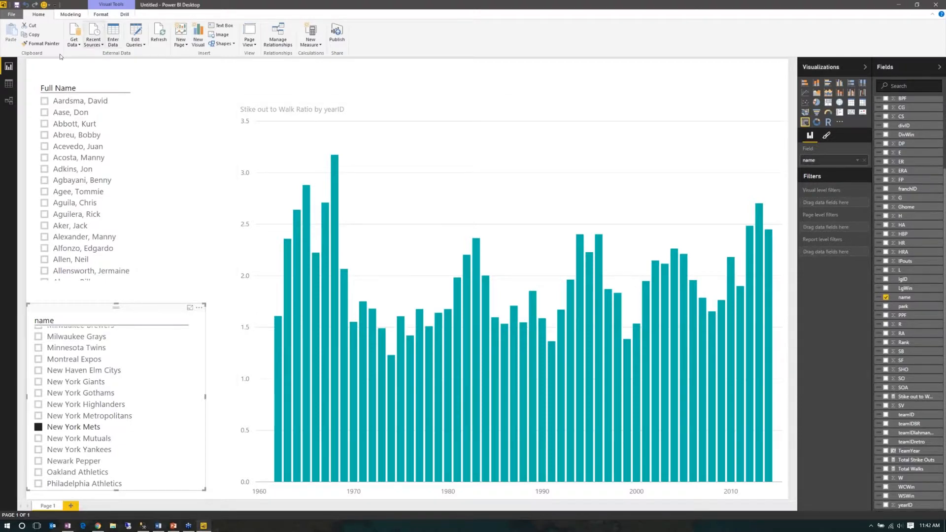
# Format the Stike out to Walk Ratio measure as Percentage and return to its yearID chart in the report
pyautogui.click(9, 84)
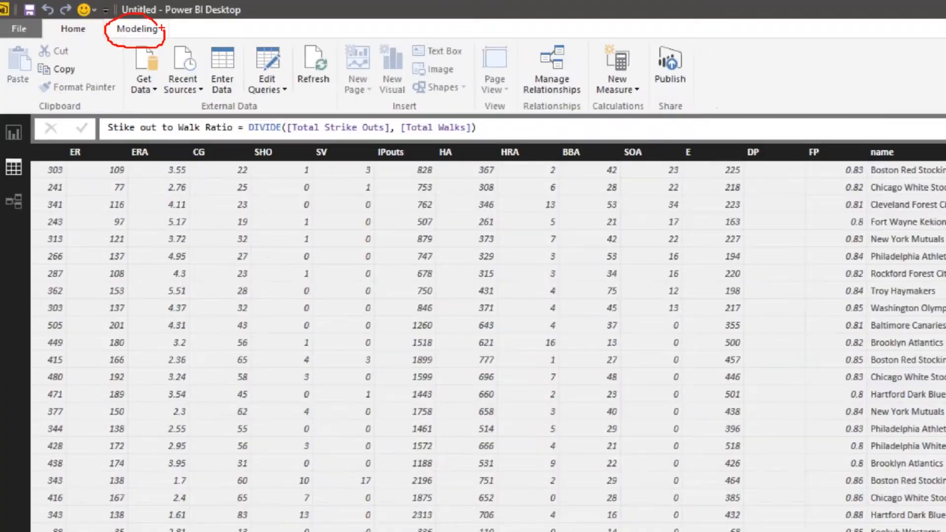
pyautogui.click(158, 28)
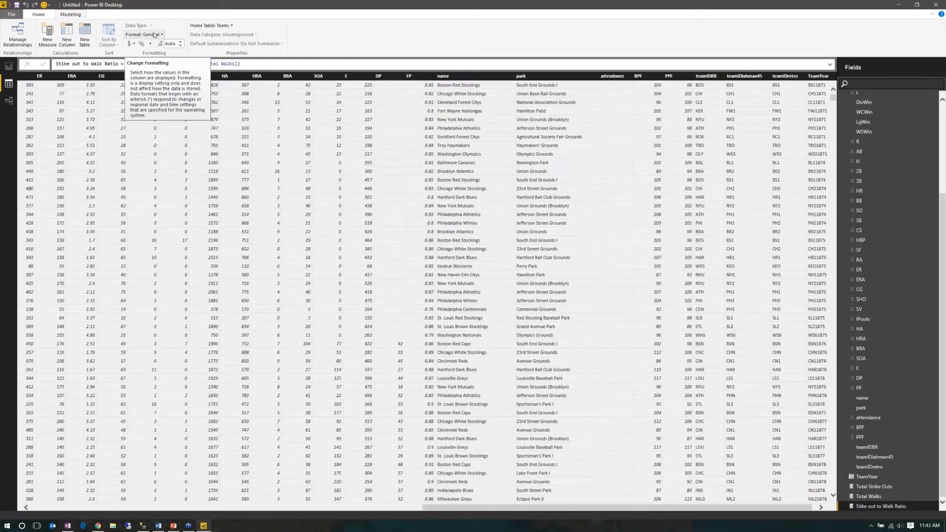
pyautogui.click(157, 35)
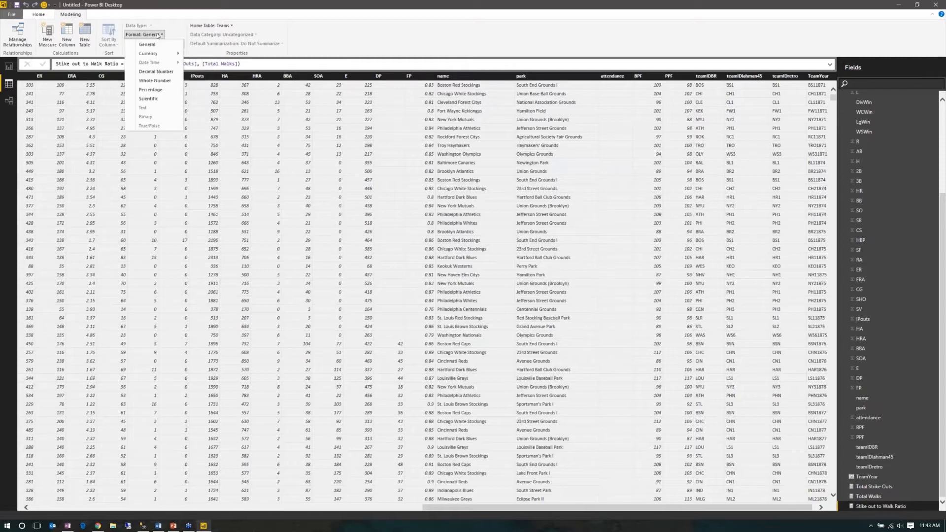
pyautogui.click(150, 90)
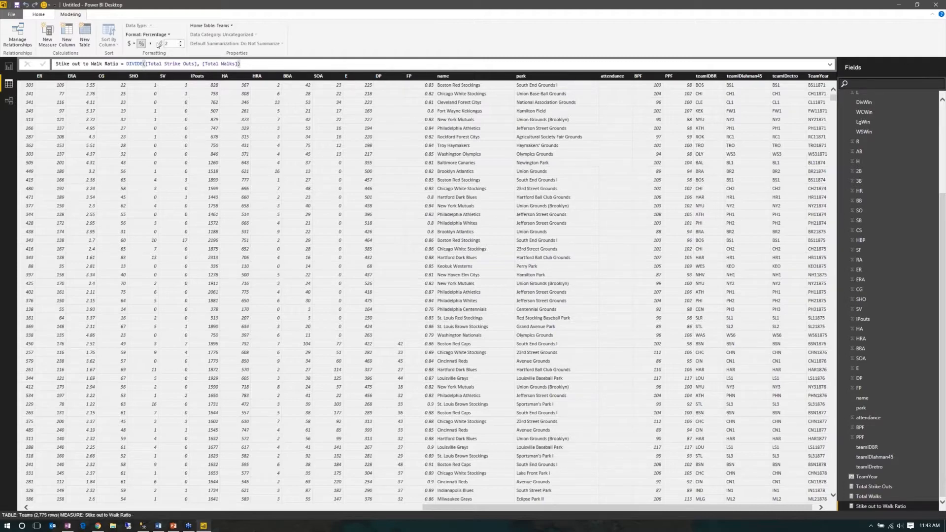
pyautogui.click(12, 67)
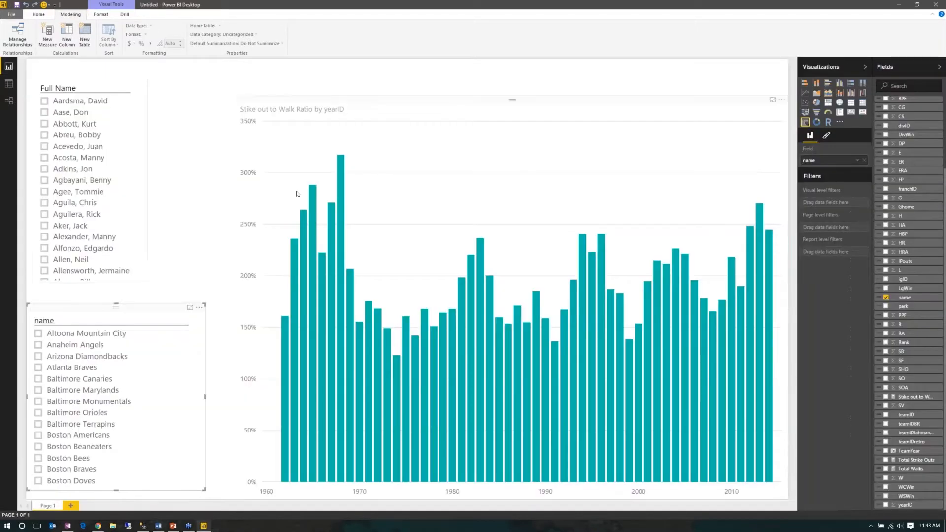
pyautogui.moveTo(340, 168)
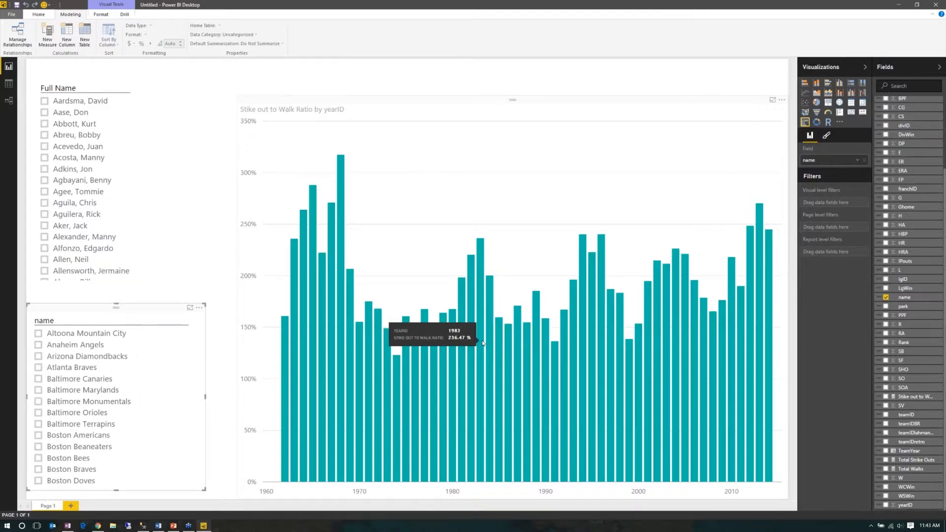
pyautogui.click(600, 210)
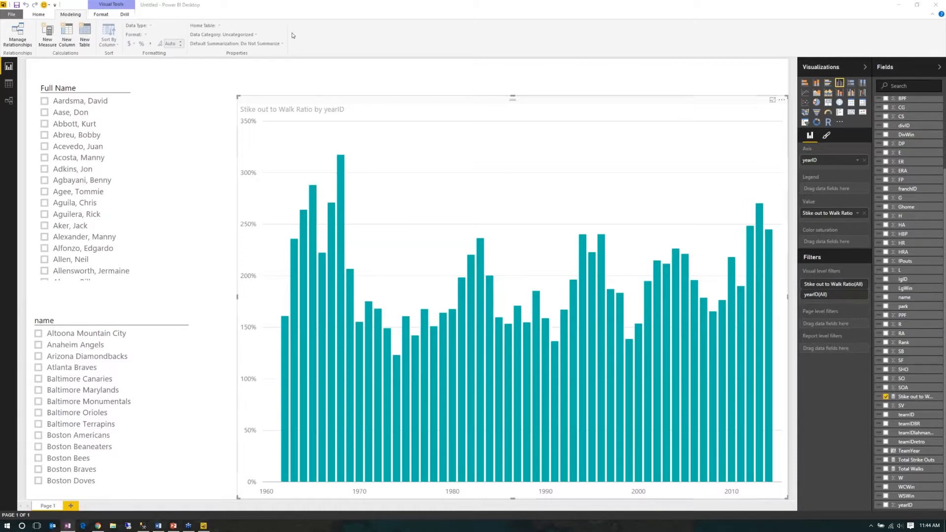
# Connect to the SQL Server database server GALL01-SQL2014 as a new data source in Import mode
pyautogui.click(41, 14)
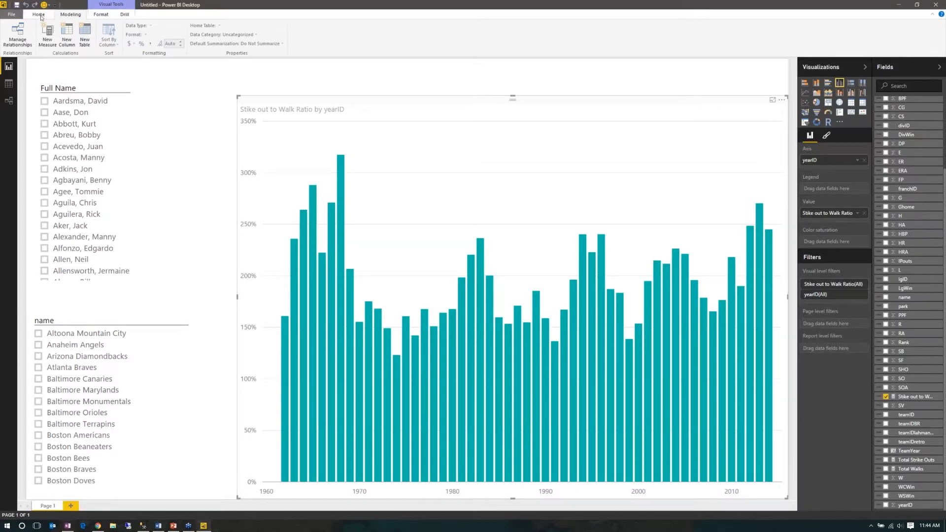
pyautogui.click(42, 17)
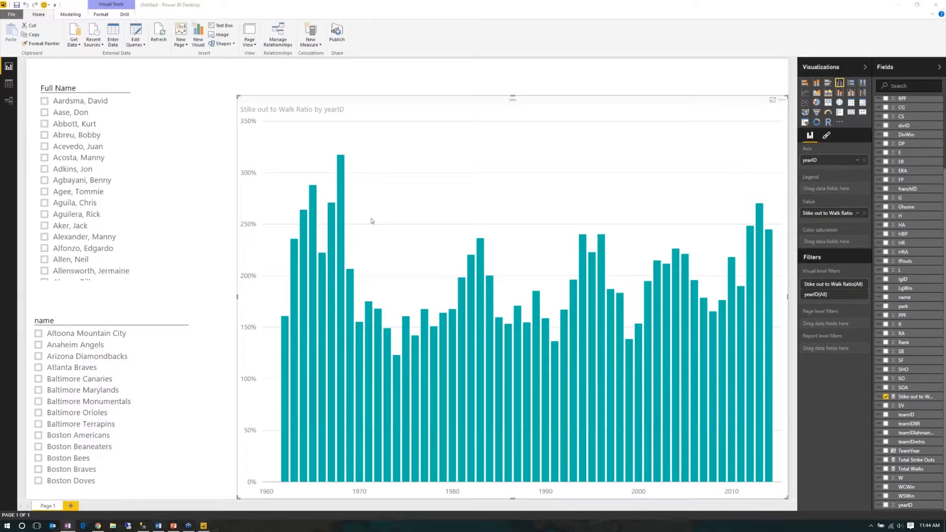
pyautogui.click(78, 46)
pyautogui.click(78, 45)
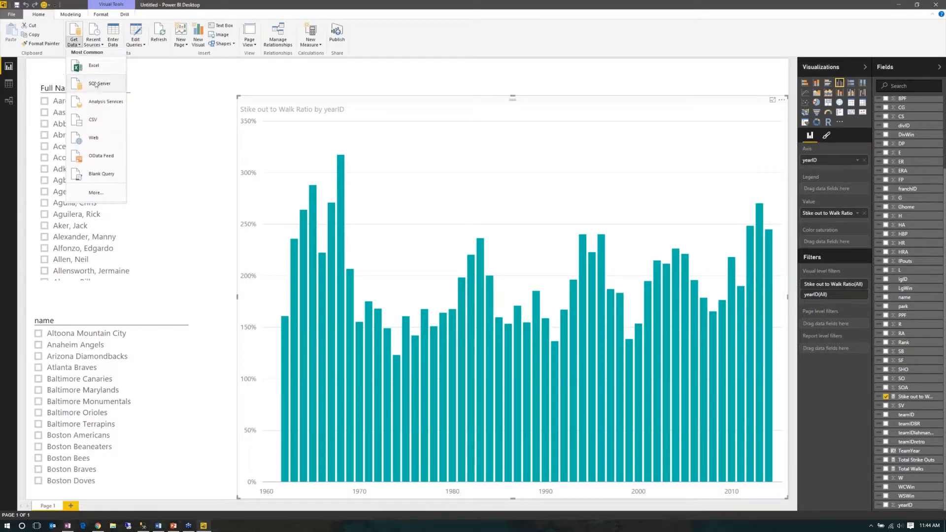
pyautogui.click(98, 84)
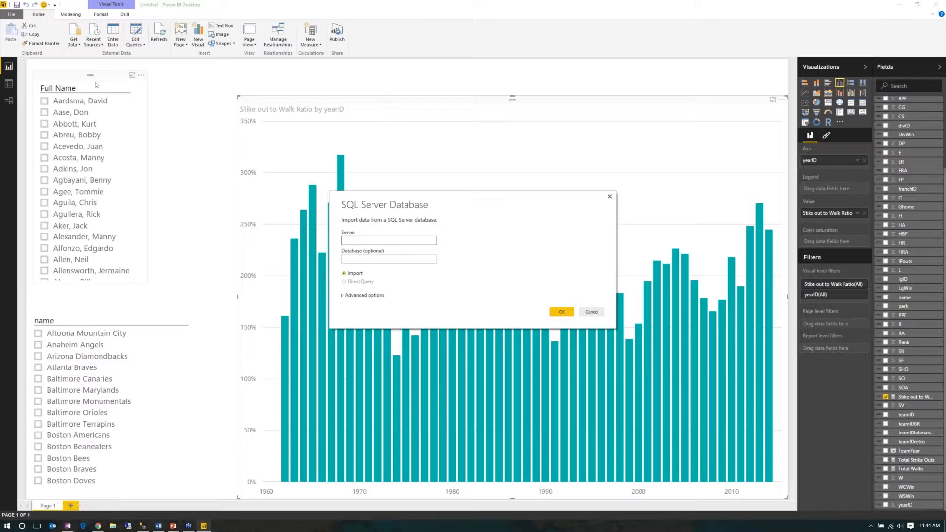
pyautogui.press('capslock')
pyautogui.write('pl')
pyautogui.press('BackSpace')
pyautogui.press('BackSpace')
pyautogui.press('capslock')
pyautogui.write('GALL01-SQL2014')
pyautogui.click(568, 315)
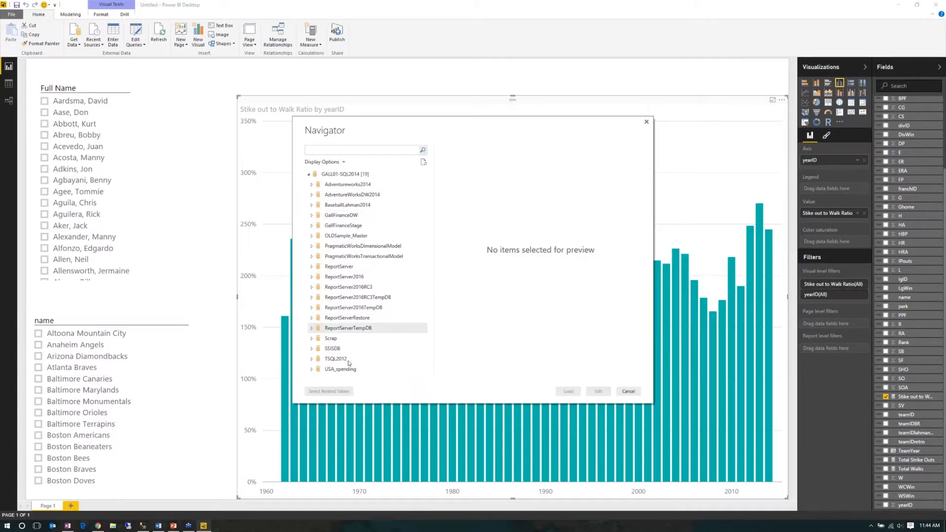
# Load the Salaries table from the BaseballLahman2014 database into the model
pyautogui.click(321, 205)
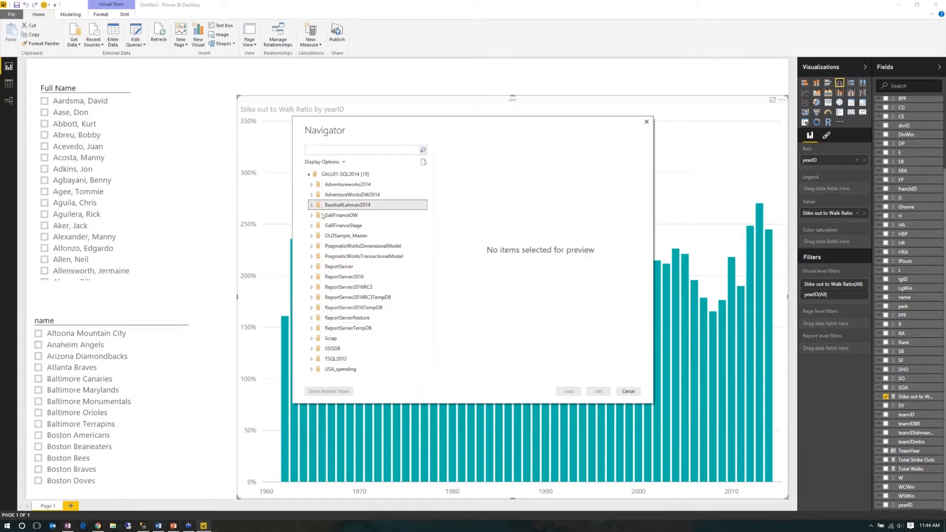
pyautogui.click(311, 205)
pyautogui.scroll(-3, 351, 348)
pyautogui.scroll(-1, 350, 348)
pyautogui.click(323, 278)
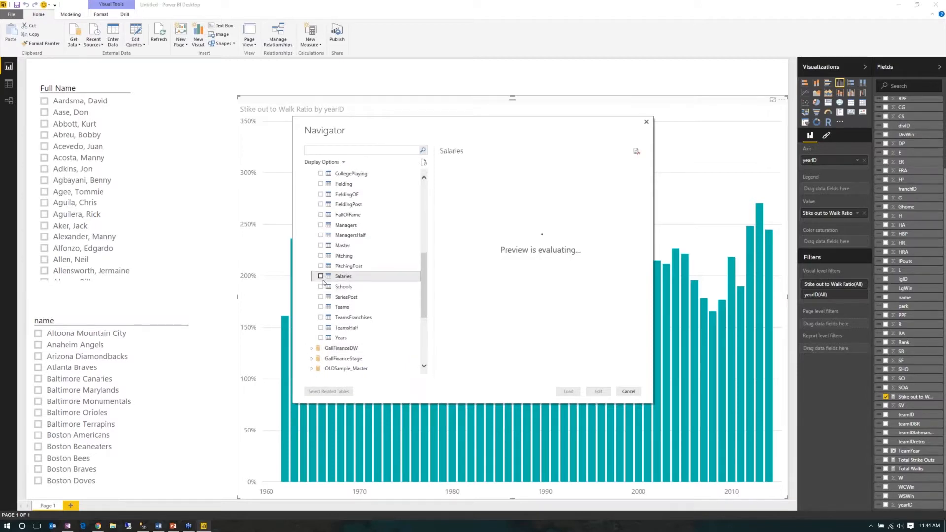
pyautogui.click(321, 277)
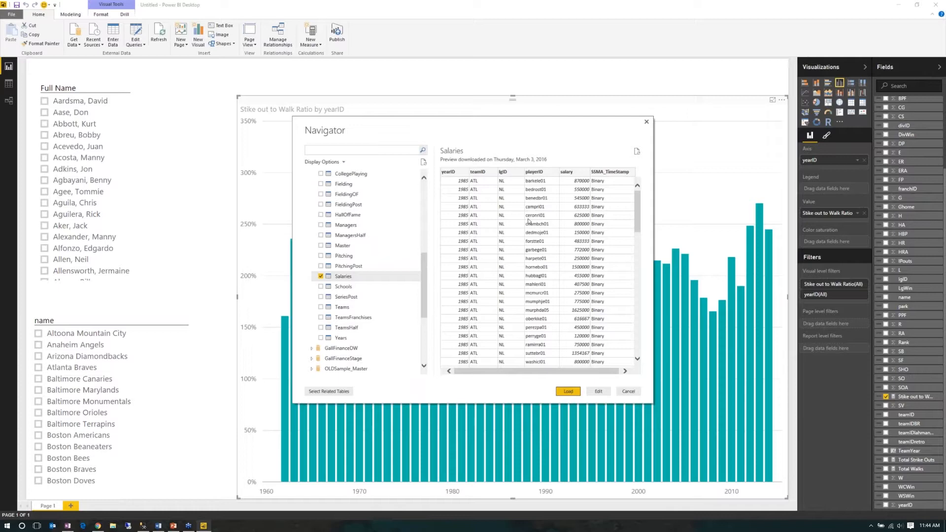
pyautogui.press('Return')
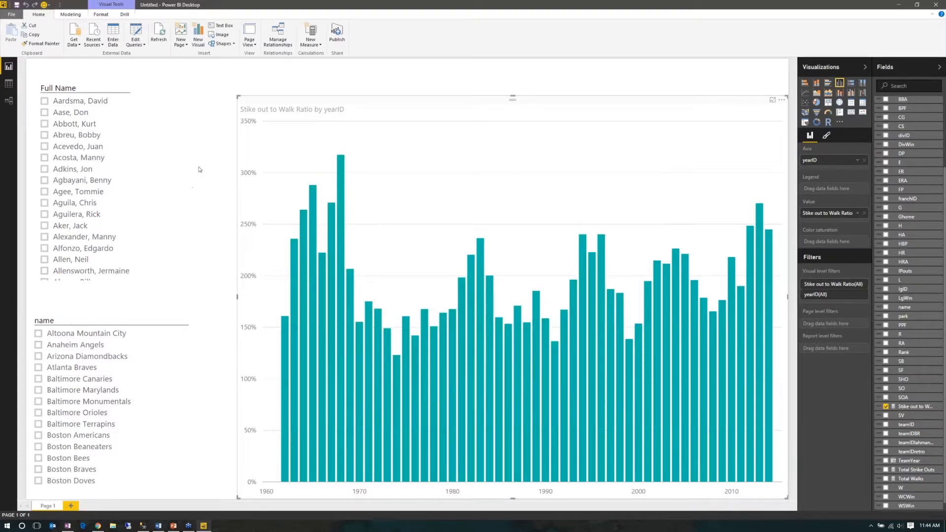
# Rearrange the relationship diagram with Salaries beside Players, Batting below it and Teams farther right, enlarging Salaries to show all its fields
pyautogui.click(7, 102)
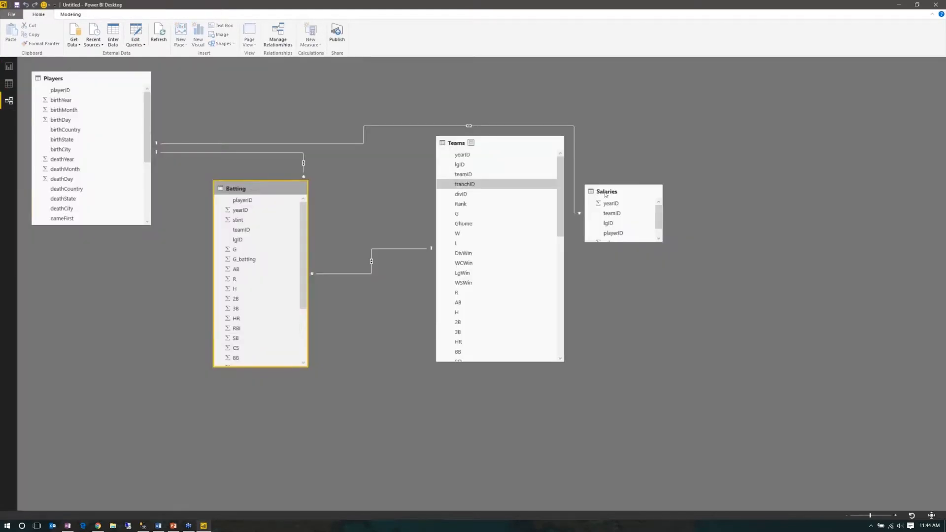
pyautogui.moveTo(586, 191); pyautogui.dragTo(322, 88)
pyautogui.moveTo(231, 197); pyautogui.dragTo(226, 220)
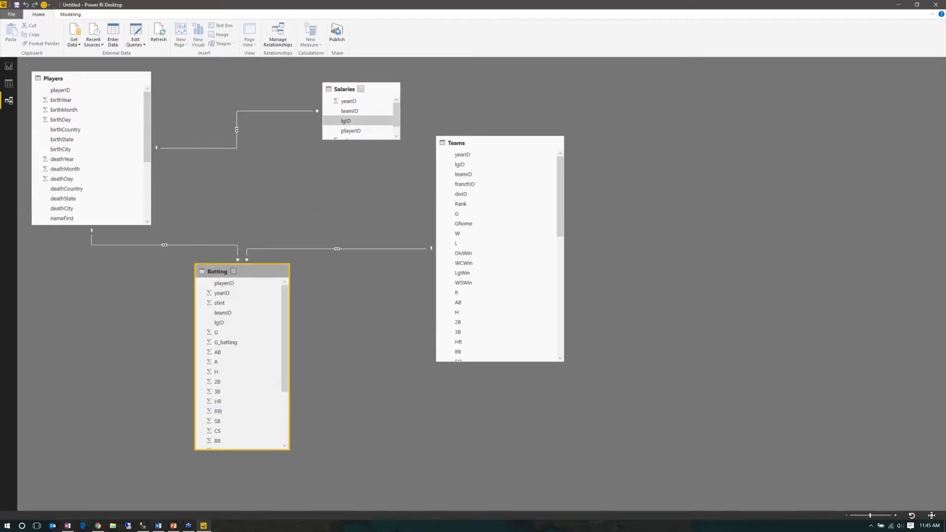
pyautogui.moveTo(368, 140); pyautogui.dragTo(355, 182)
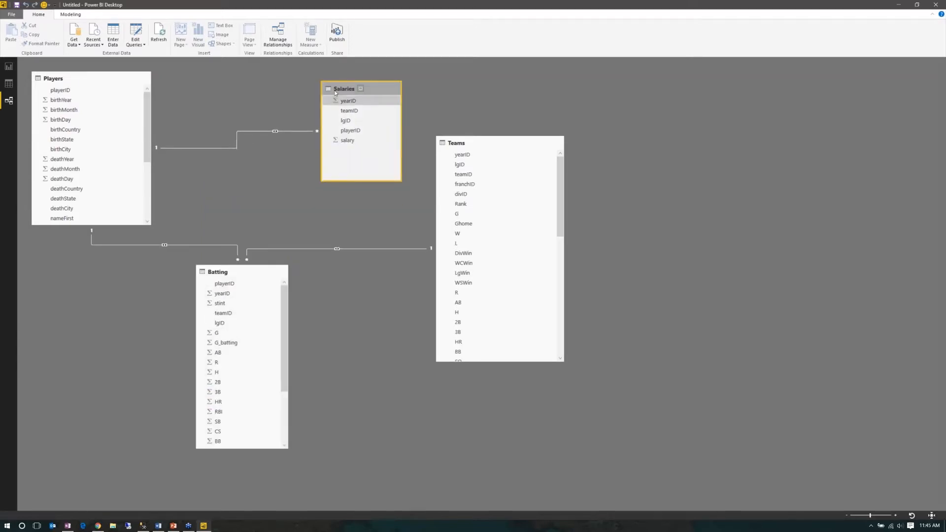
pyautogui.moveTo(378, 90); pyautogui.dragTo(320, 83)
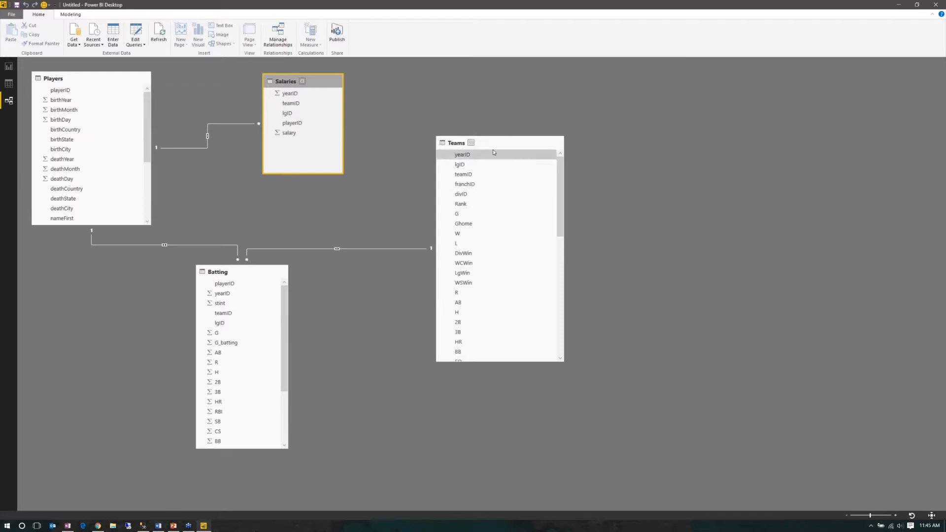
pyautogui.moveTo(493, 149); pyautogui.dragTo(534, 168)
pyautogui.moveTo(221, 272); pyautogui.dragTo(276, 293)
pyautogui.moveTo(487, 171); pyautogui.dragTo(487, 159)
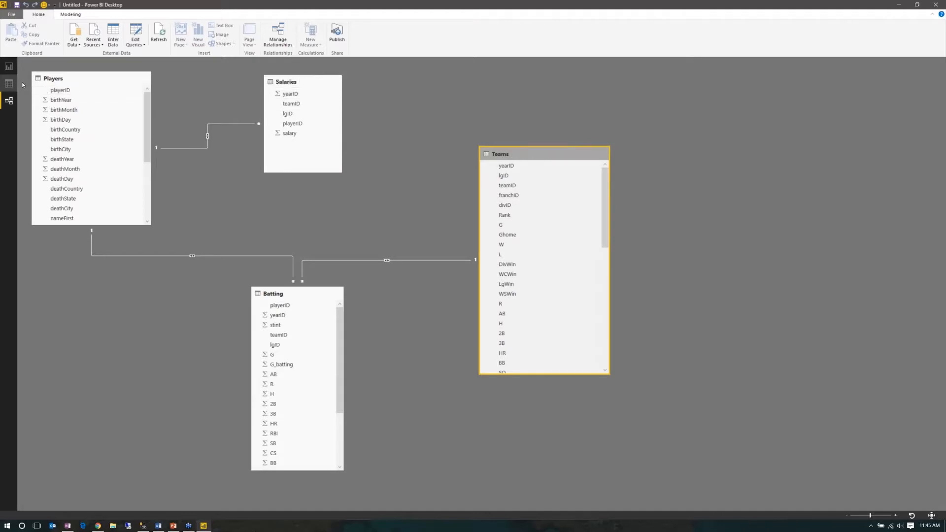
# Collapse the Teams field list in the data view and add a new calculated column to the Salaries table
pyautogui.click(9, 83)
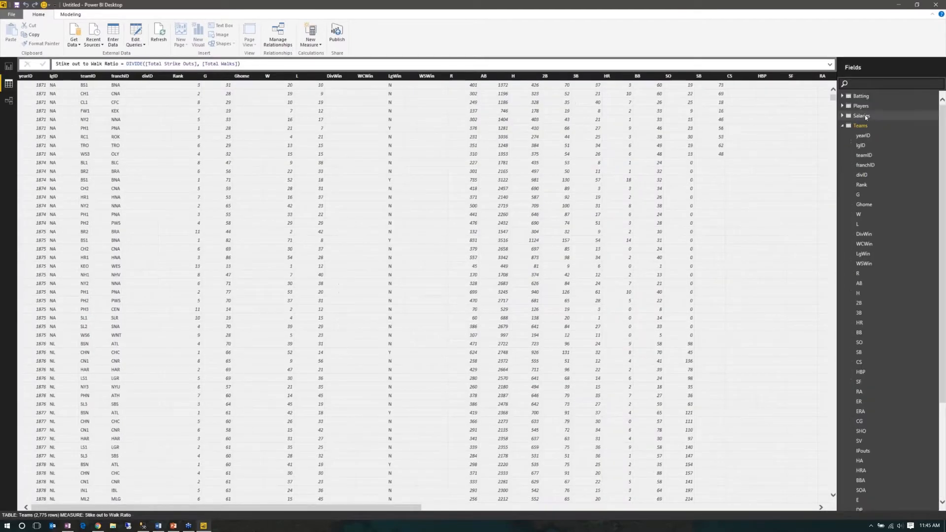
pyautogui.click(851, 125)
pyautogui.scroll(3, 852, 124)
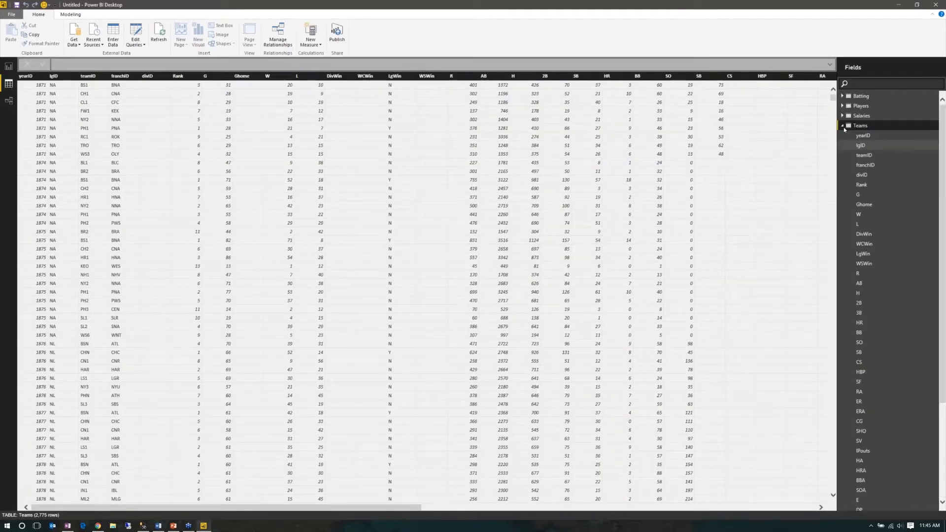
pyautogui.click(844, 126)
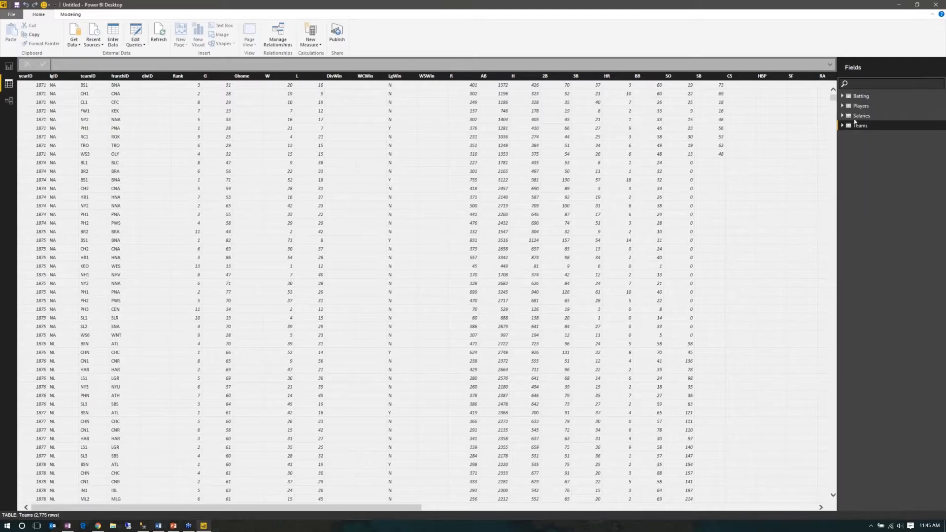
pyautogui.rightClick(858, 117)
pyautogui.click(880, 133)
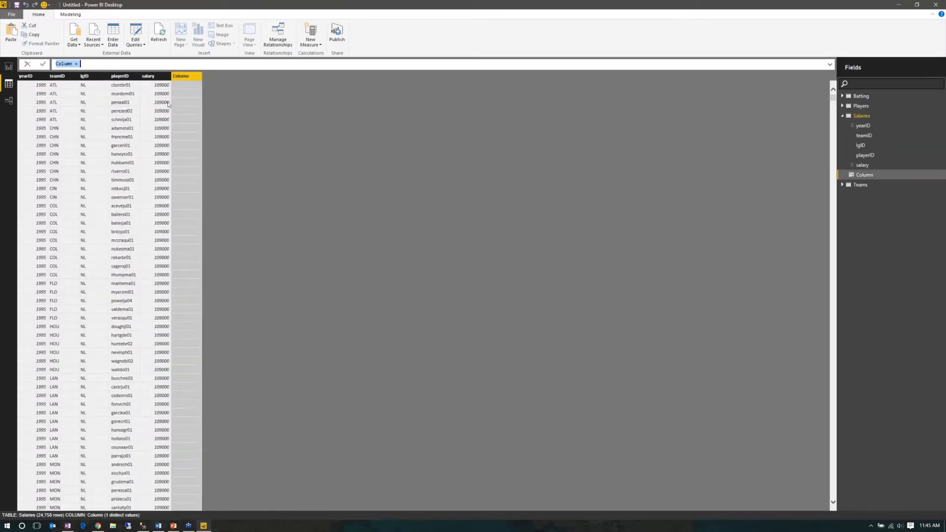
# Name the new Salaries column TeamYear and begin its formula with 'Salaries'[teamID] &
pyautogui.write('tea')
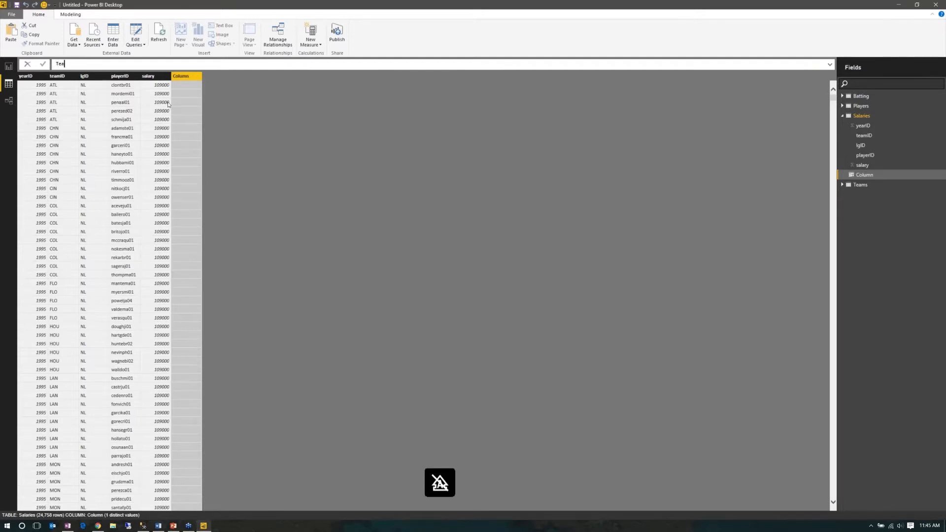
pyautogui.write("mYear = 'Salaries'")
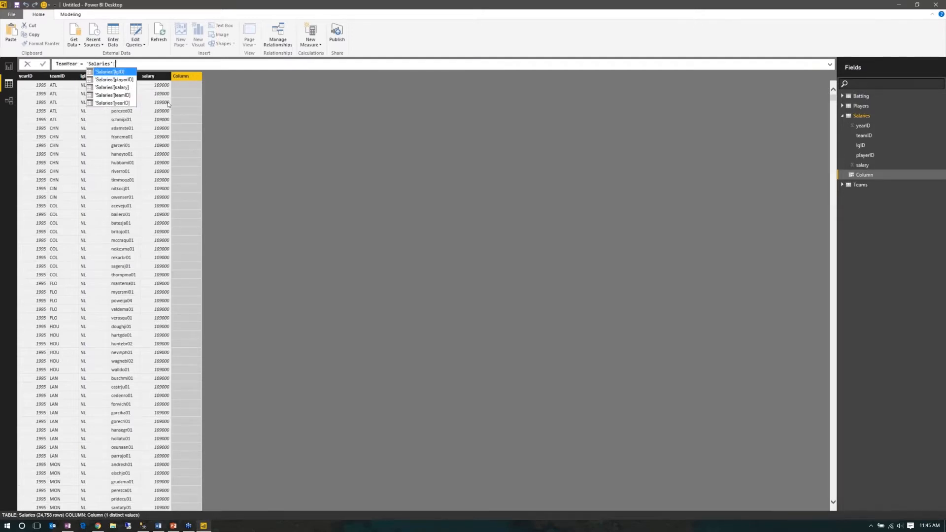
pyautogui.write('[')
pyautogui.press('Down')
pyautogui.press('Down')
pyautogui.press('Down')
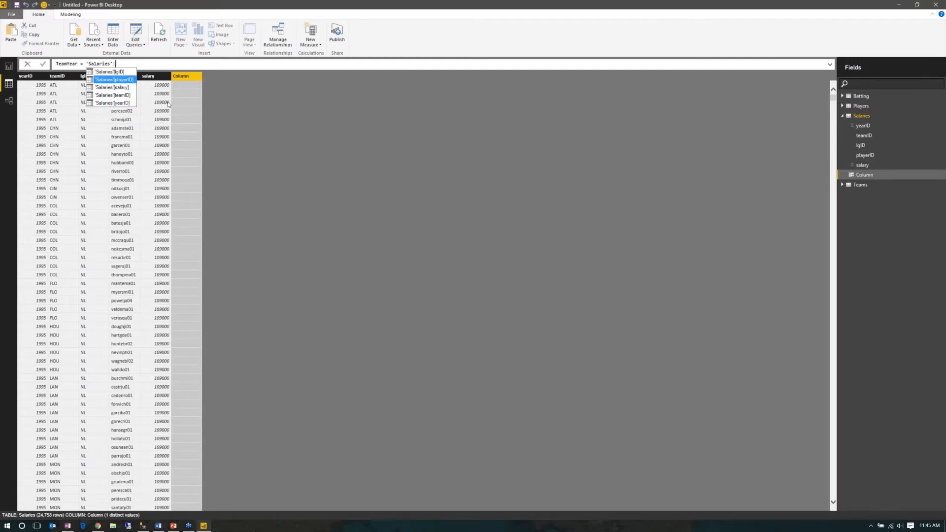
pyautogui.press('Tab')
pyautogui.write('& ')
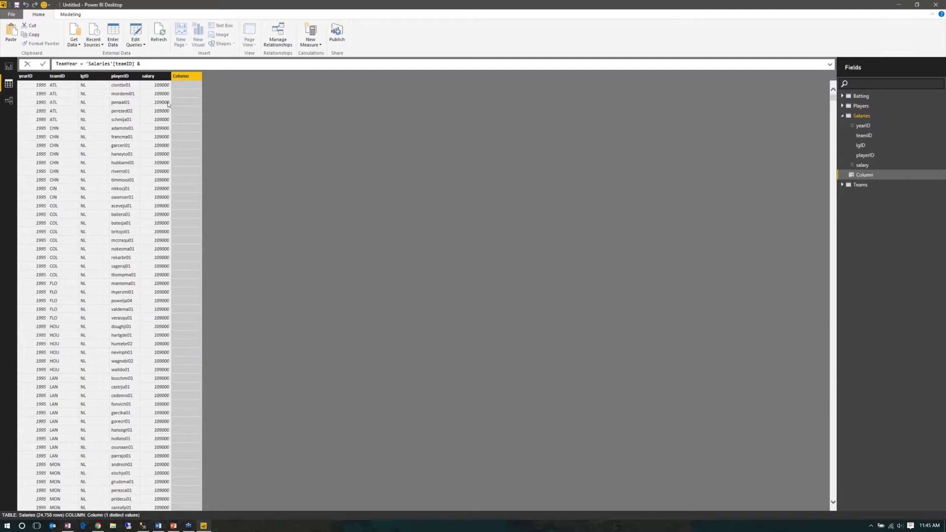
# Complete the TeamYear formula by appending 'Salaries'[yearID] after the ampersand and commit the column
pyautogui.write("'Salaries'")
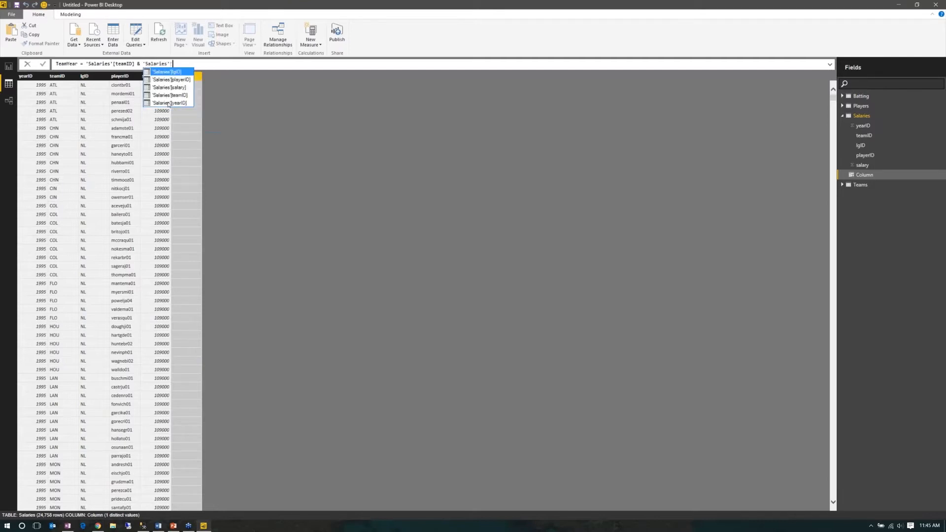
pyautogui.write('[')
pyautogui.press('Down')
pyautogui.press('Down')
pyautogui.press('Down')
pyautogui.press('Down')
pyautogui.press('Tab')
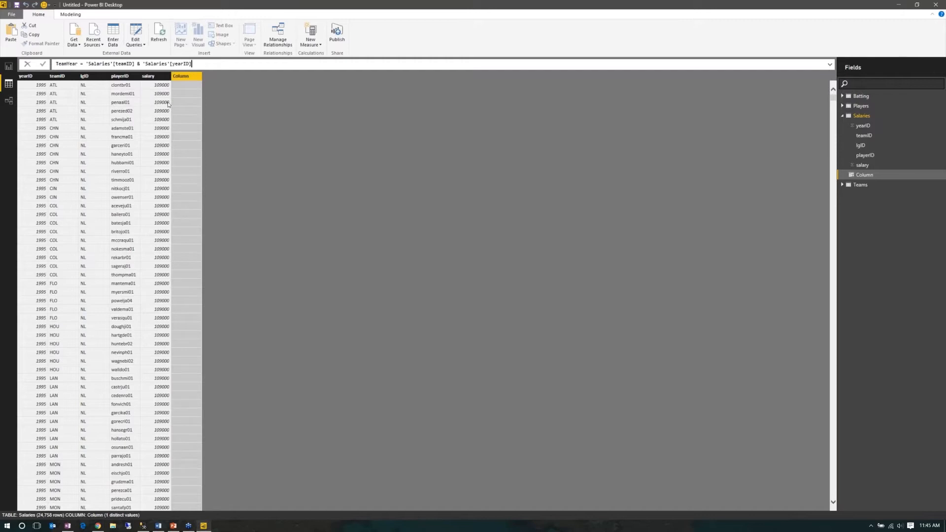
pyautogui.press('Return')
# Create a relationship in the diagram from TeamYear in Salaries to TeamYear in Teams
pyautogui.click(8, 101)
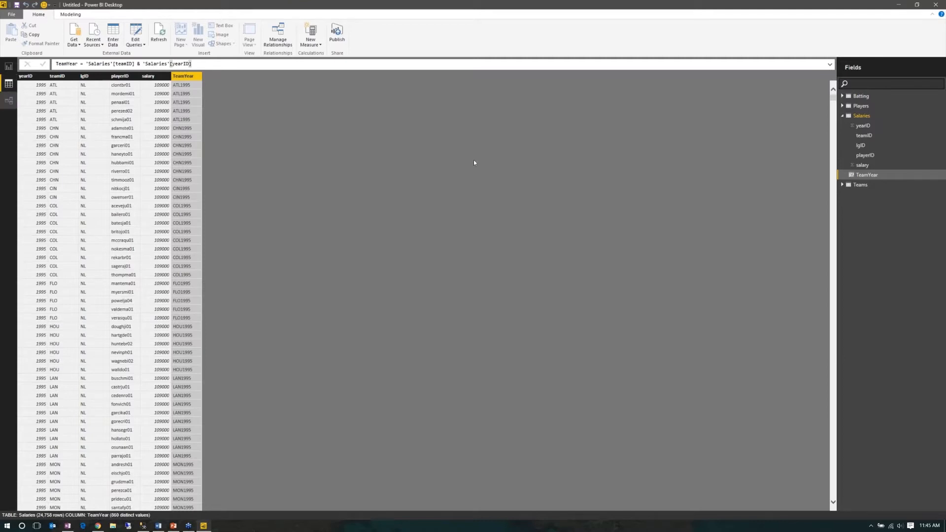
pyautogui.moveTo(610, 190); pyautogui.dragTo(614, 338)
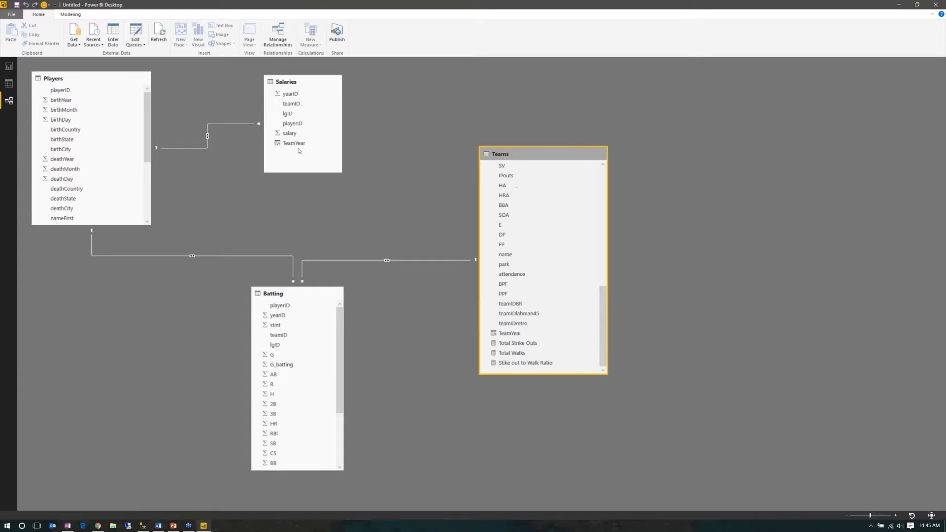
pyautogui.moveTo(297, 145); pyautogui.dragTo(513, 336)
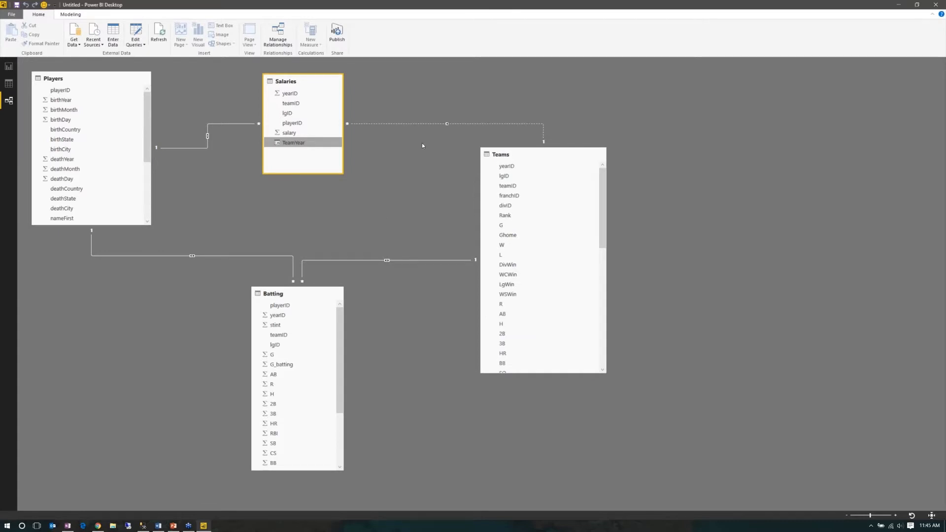
# Try to make the Salaries–Teams relationship active while keeping its cross filter direction Single
pyautogui.click(424, 124)
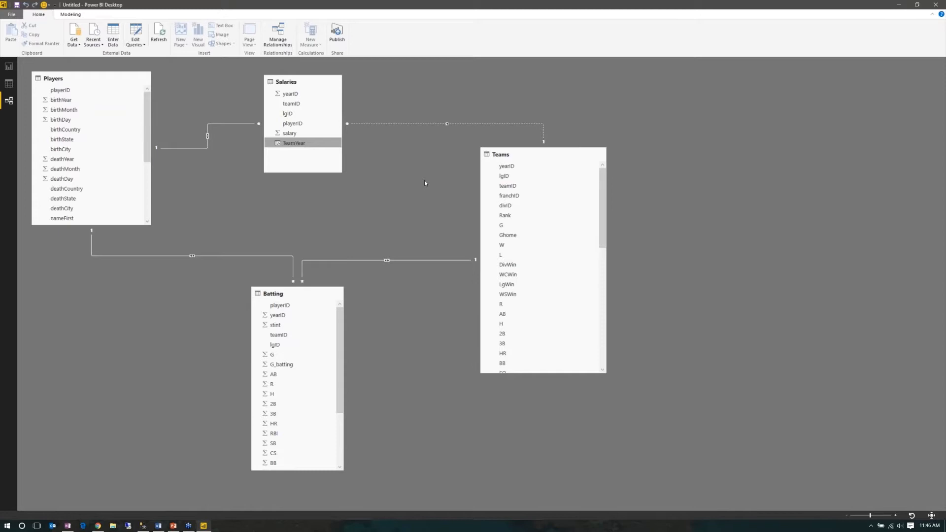
pyautogui.click(413, 124)
pyautogui.doubleClick(413, 123)
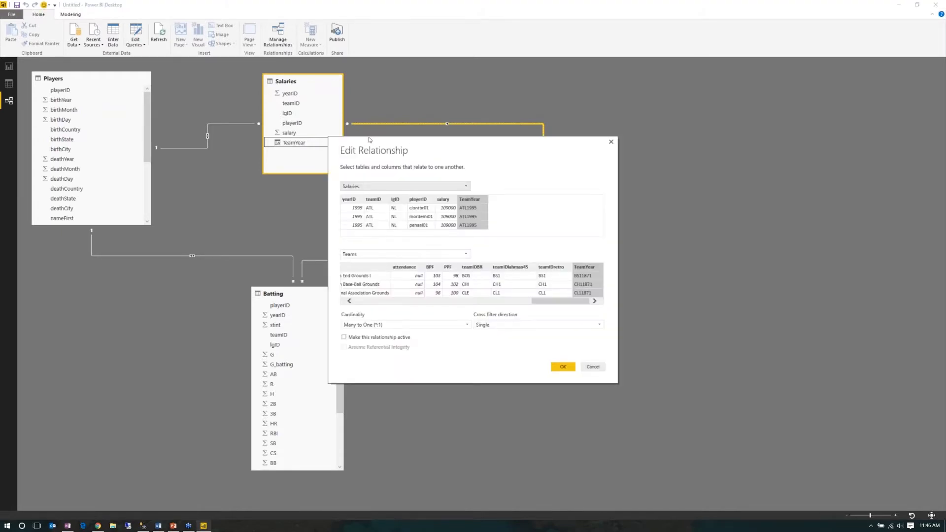
pyautogui.moveTo(384, 140); pyautogui.dragTo(258, 70)
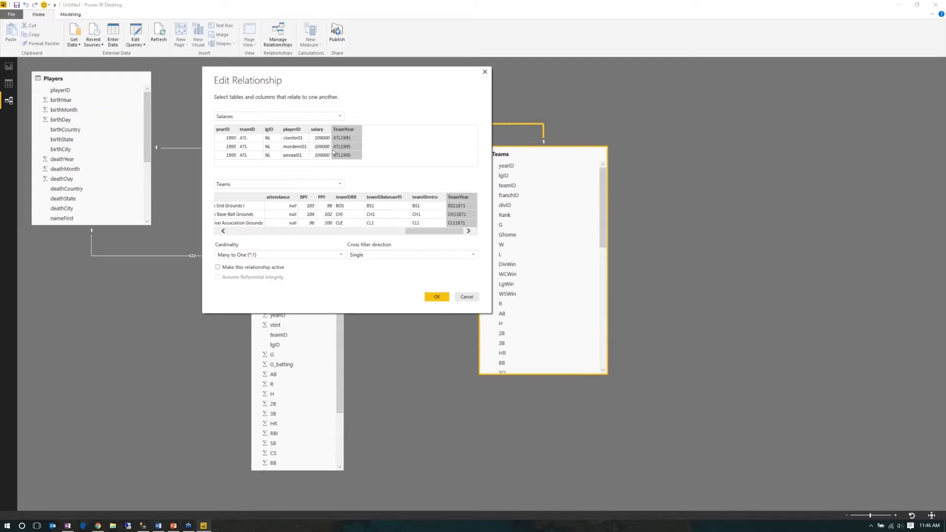
pyautogui.click(401, 256)
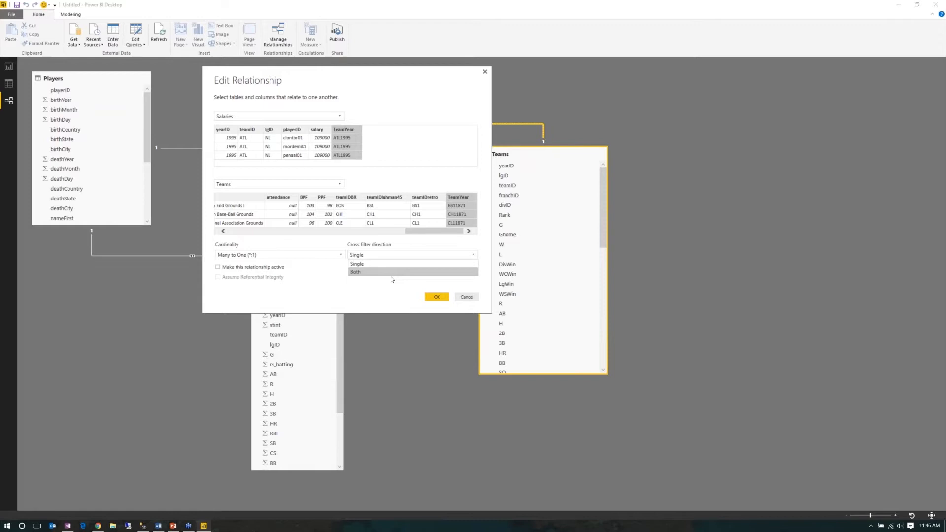
pyautogui.click(403, 290)
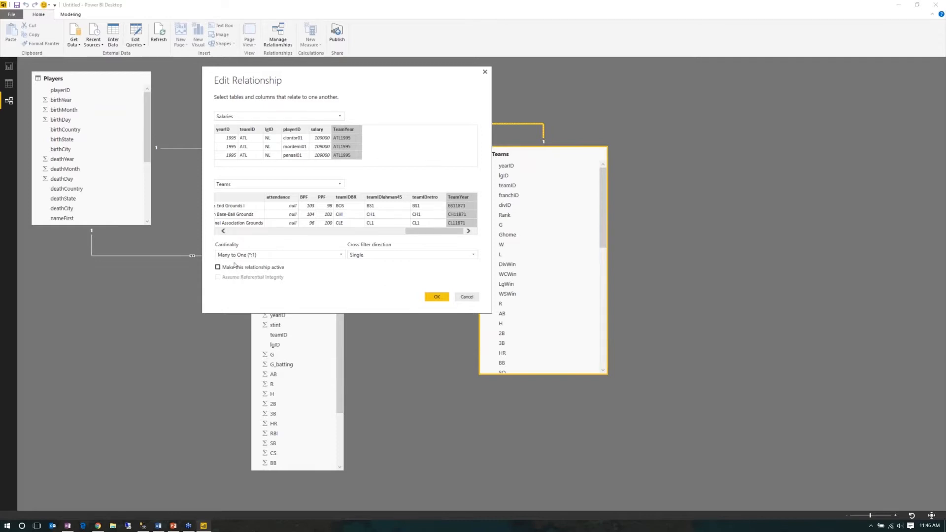
pyautogui.click(250, 269)
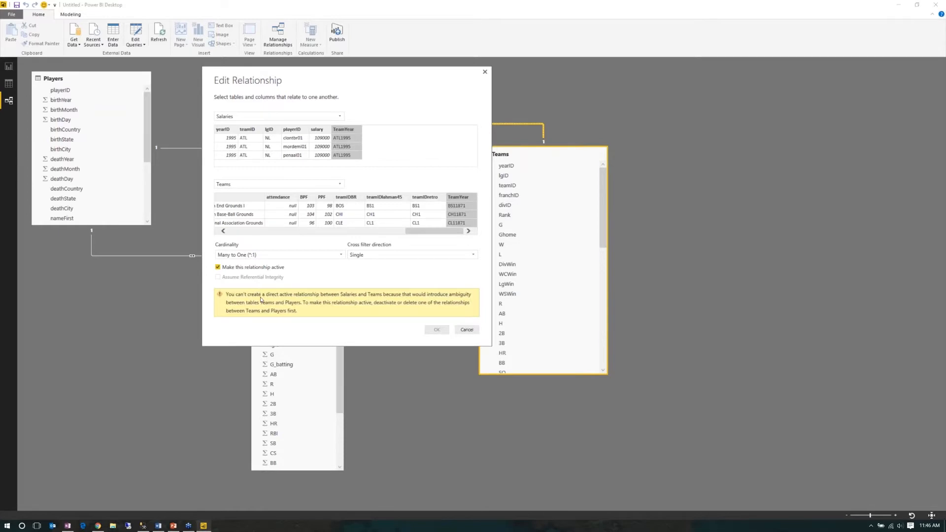
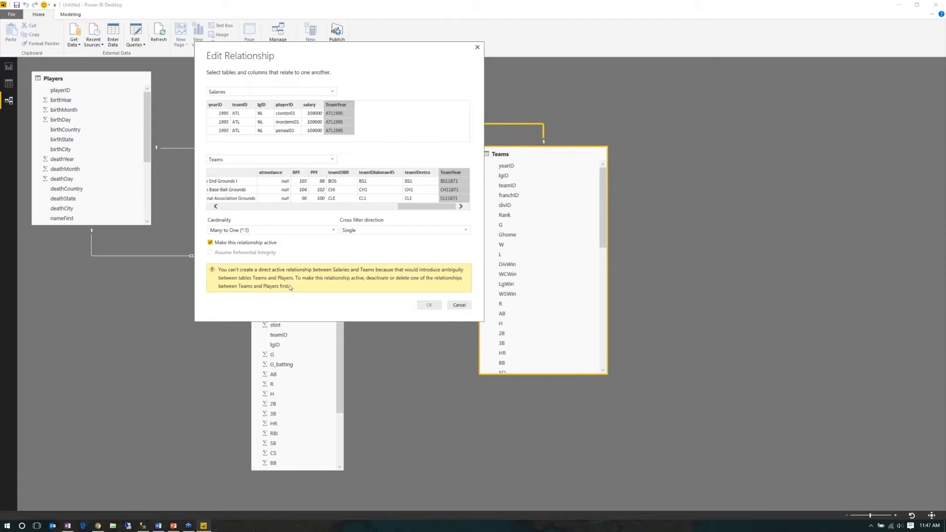
pyautogui.click(458, 305)
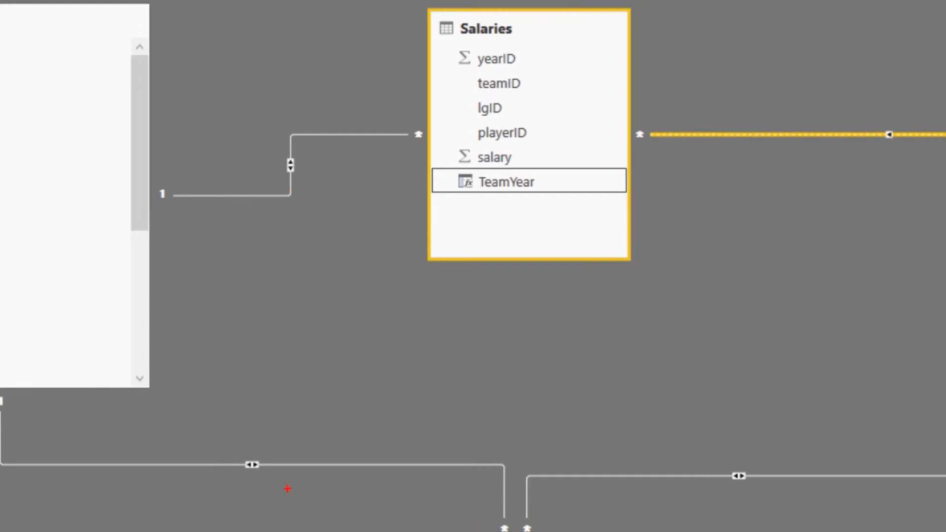
pyautogui.moveTo(292, 139)
pyautogui.mouseDown()
pyautogui.moveTo(253, 173)
pyautogui.moveTo(296, 144)
pyautogui.mouseUp()
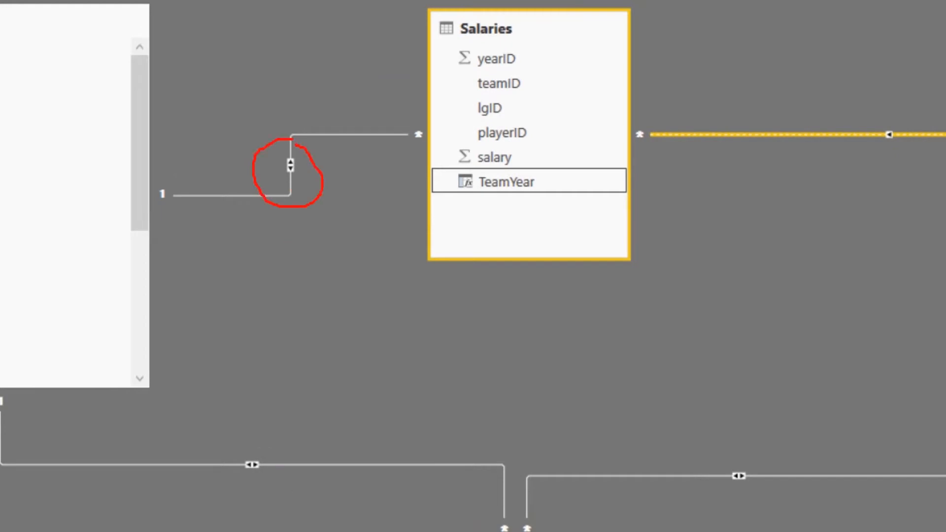
pyautogui.moveTo(266, 442); pyautogui.dragTo(263, 449)
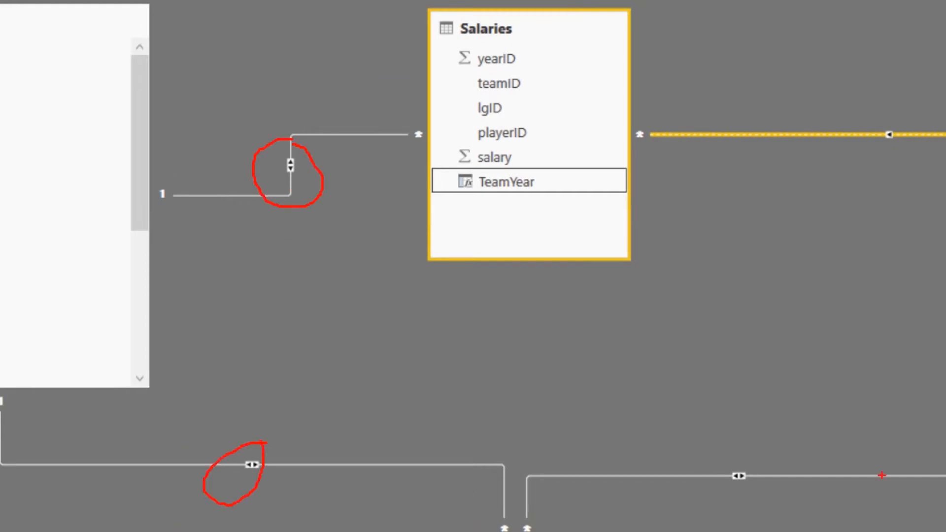
pyautogui.moveTo(713, 454); pyautogui.dragTo(738, 469)
pyautogui.moveTo(337, 153)
pyautogui.mouseDown()
pyautogui.moveTo(262, 229)
pyautogui.moveTo(174, 237)
pyautogui.moveTo(194, 258)
pyautogui.mouseUp()
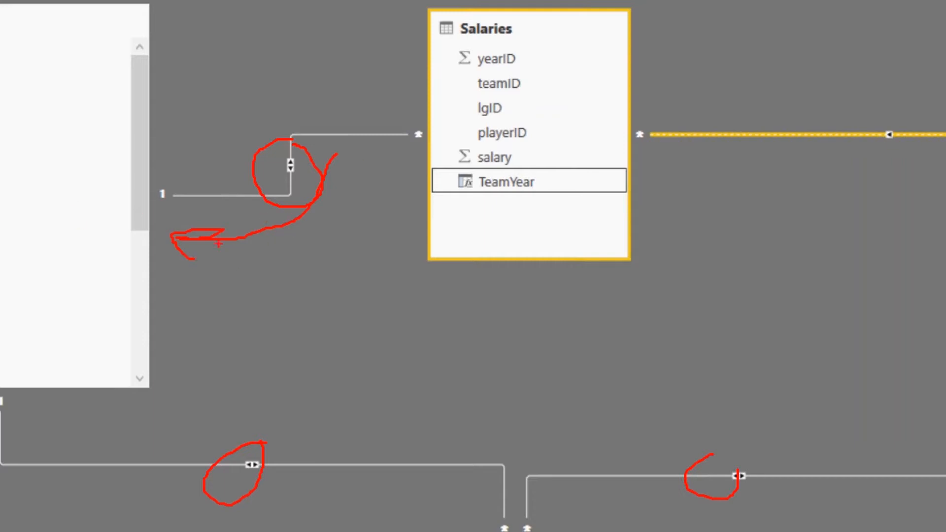
pyautogui.moveTo(315, 159); pyautogui.dragTo(348, 186)
pyautogui.press('Escape')
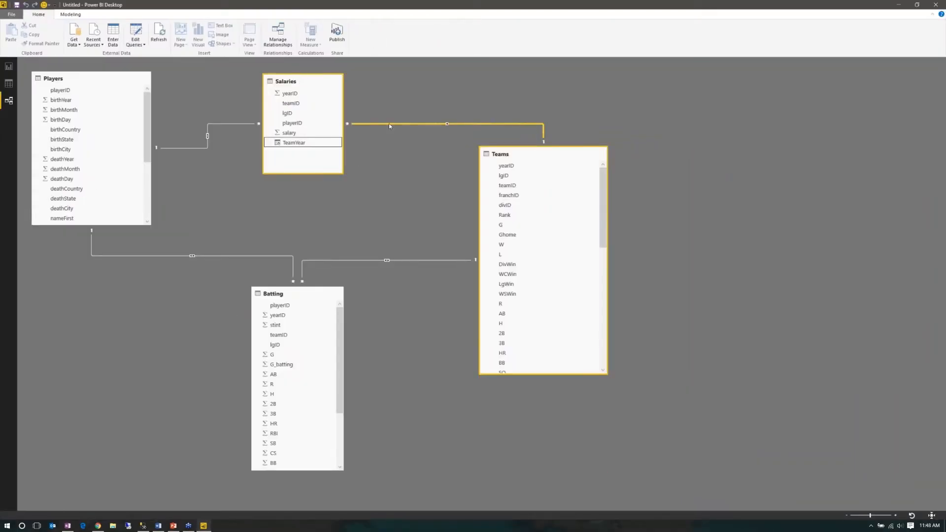
pyautogui.hotkey('ctrl', '1')
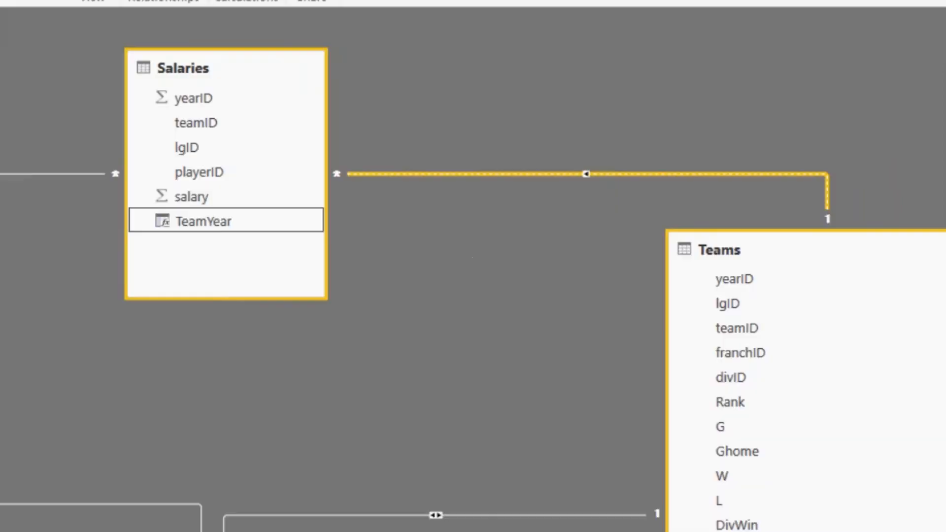
pyautogui.moveTo(631, 197)
pyautogui.mouseDown()
pyautogui.moveTo(464, 176)
pyautogui.moveTo(469, 168)
pyautogui.moveTo(480, 186)
pyautogui.mouseUp()
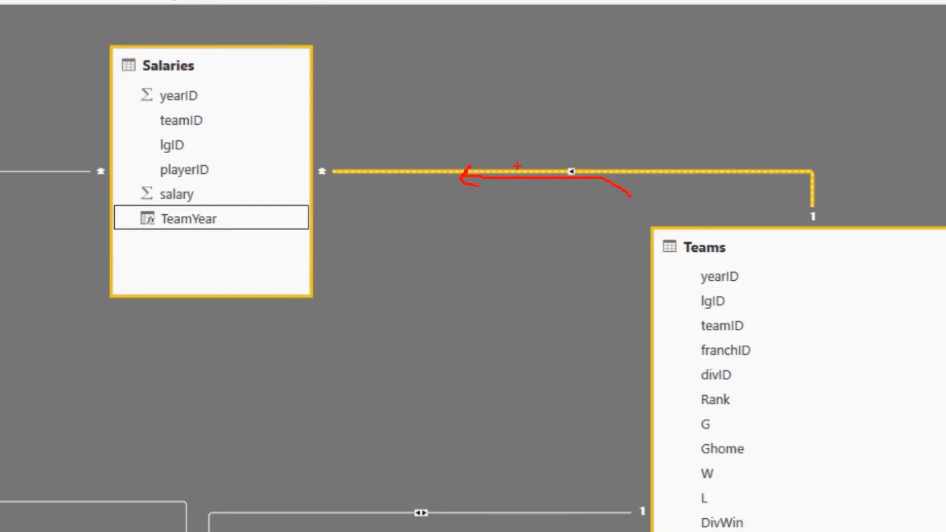
pyautogui.press('Escape')
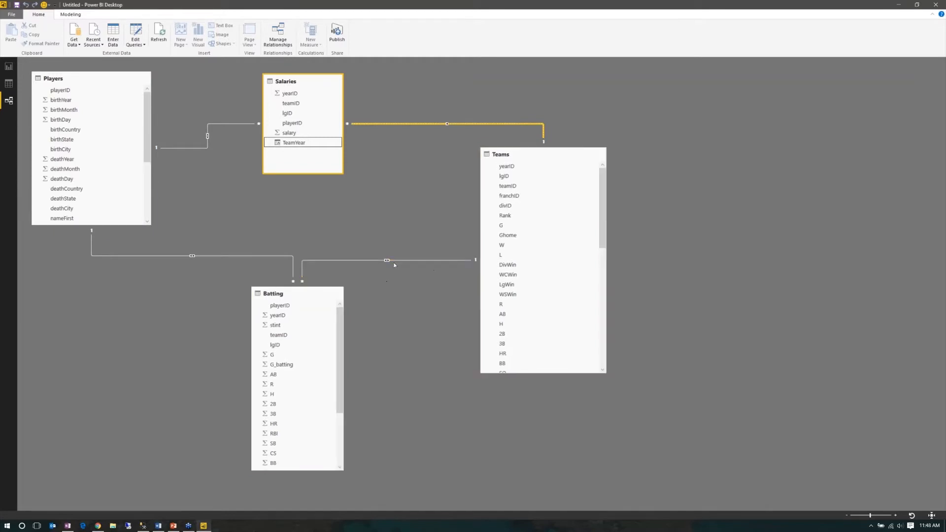
# Review the Batting–Teams and Players–Batting relationships, and set the Salaries–Players relationship's cross filter direction to Single
pyautogui.click(425, 264)
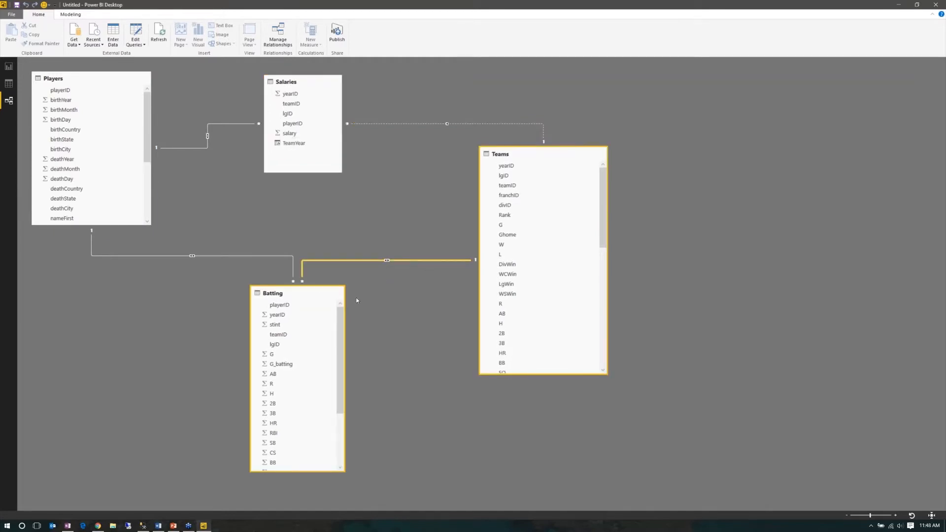
pyautogui.click(227, 256)
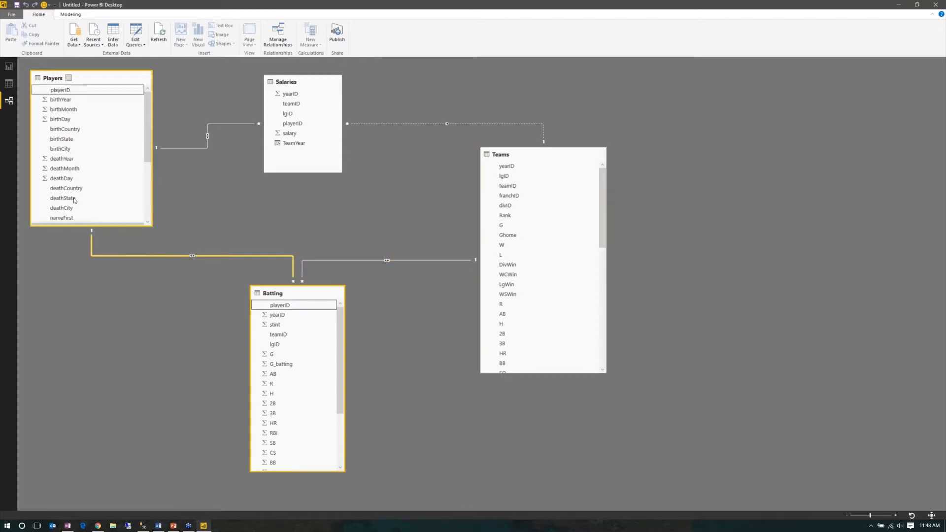
pyautogui.click(220, 124)
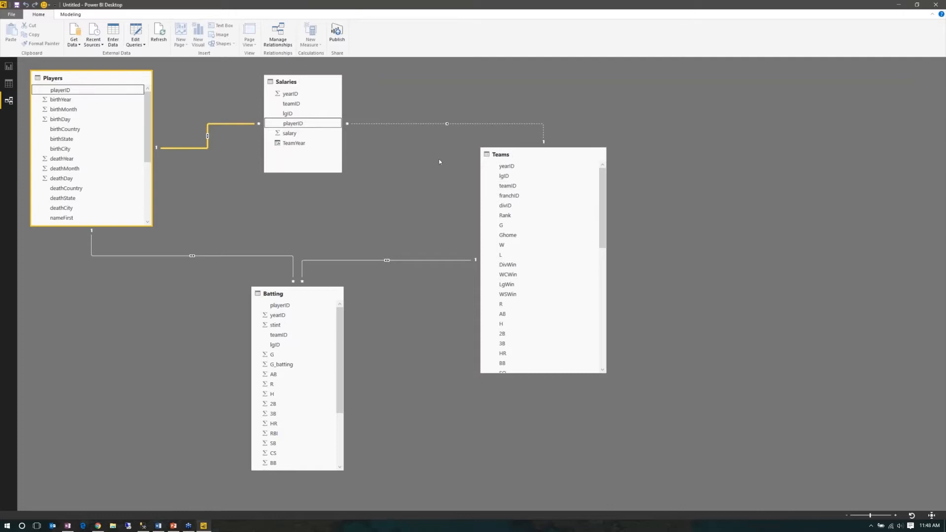
pyautogui.doubleClick(209, 134)
pyautogui.click(499, 330)
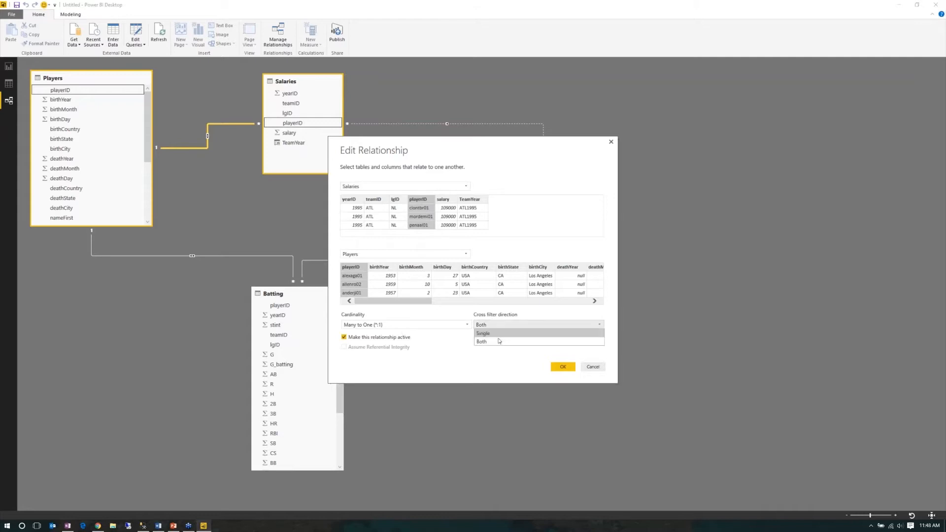
pyautogui.click(493, 334)
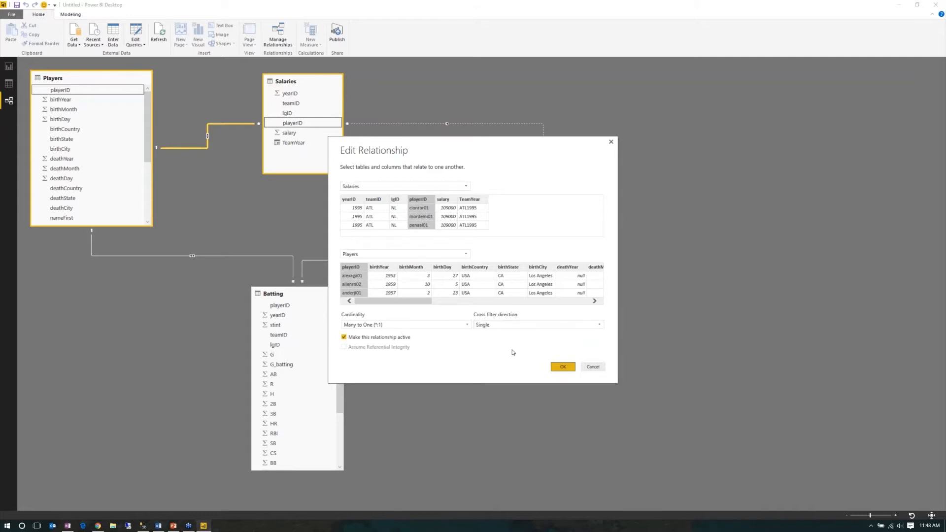
pyautogui.press('Return')
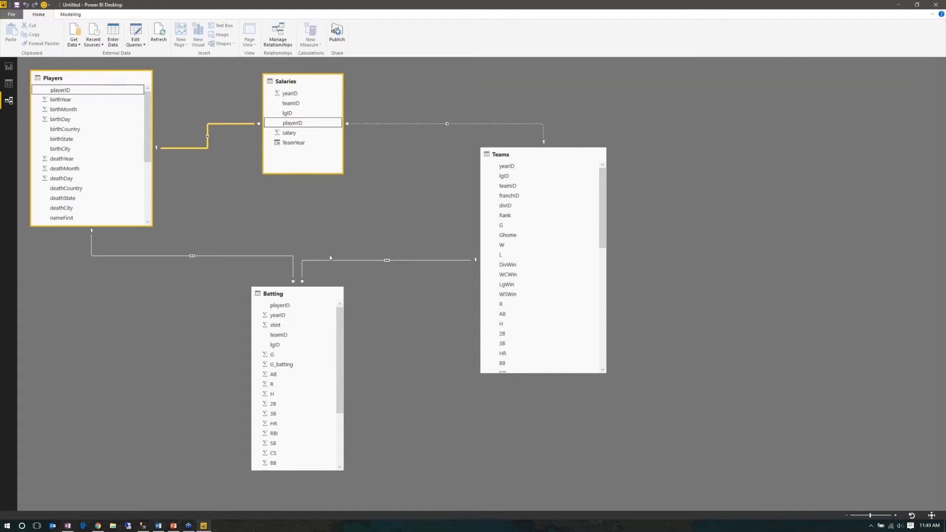
# Set the cross filter direction of the Batting–Teams relationship to Single
pyautogui.doubleClick(417, 261)
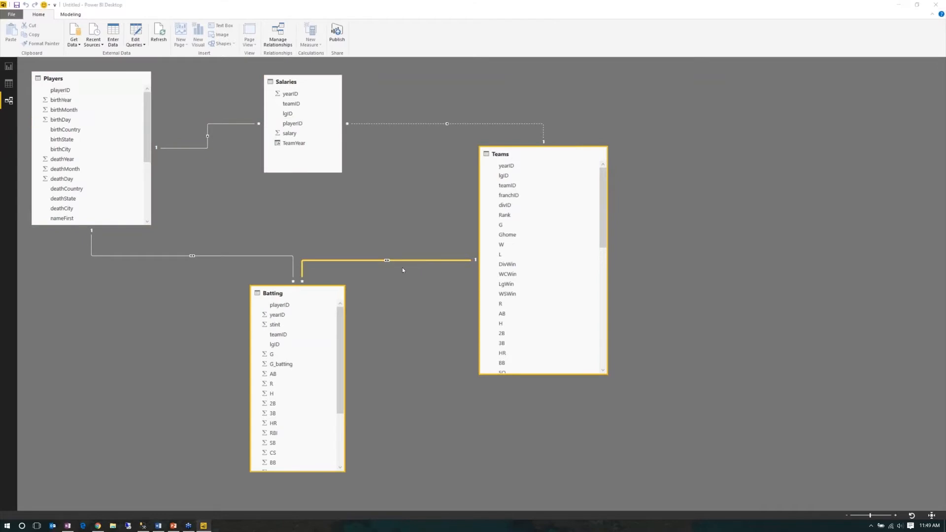
pyautogui.click(500, 326)
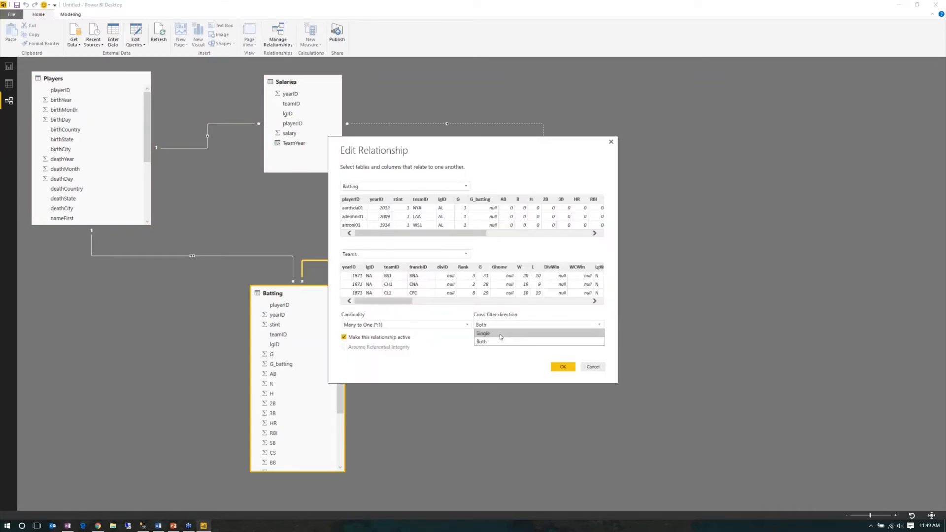
pyautogui.click(500, 333)
pyautogui.click(563, 367)
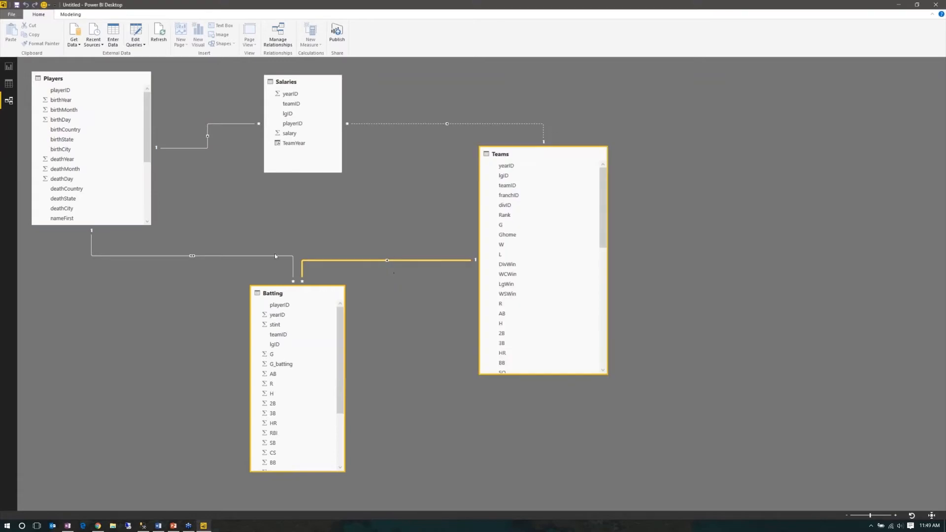
# Make the Salaries–Teams relationship on TeamYear active, with many-to-one cardinality and Single cross filter direction
pyautogui.click(394, 123)
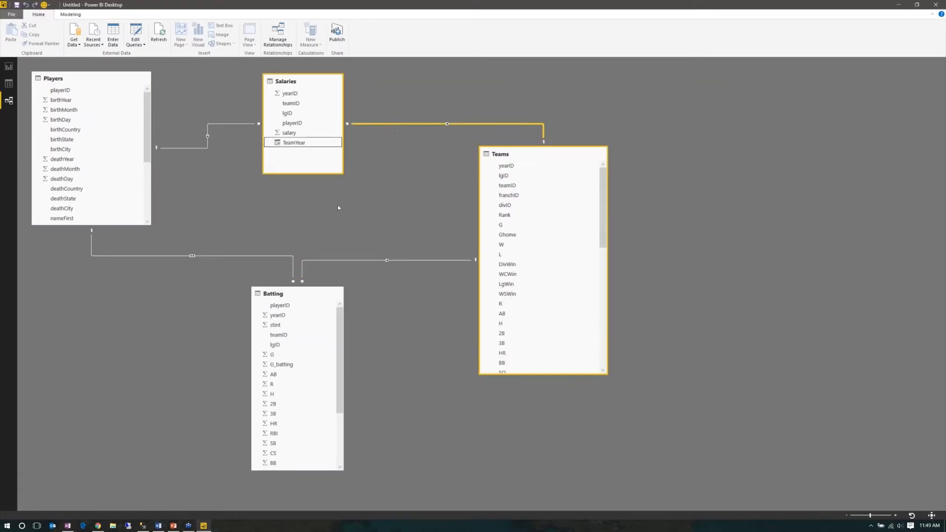
pyautogui.doubleClick(413, 123)
pyautogui.click(563, 367)
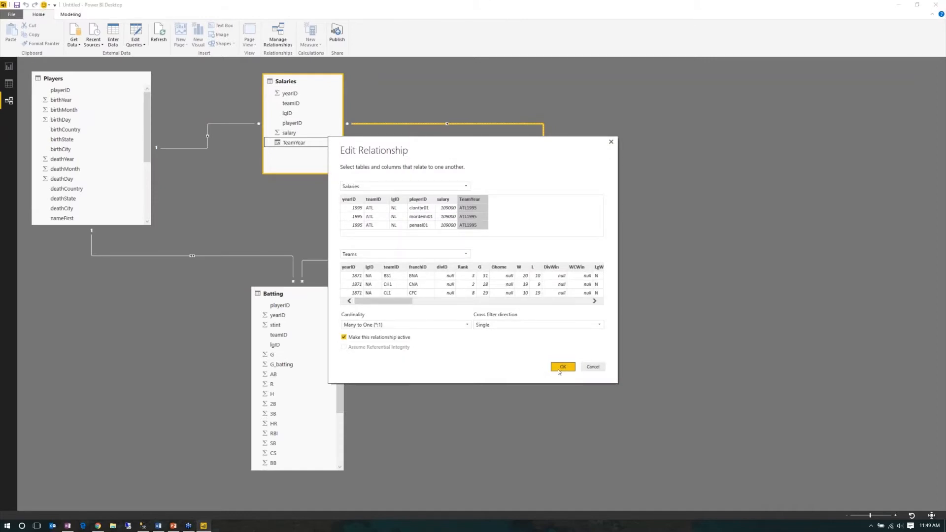
pyautogui.click(560, 371)
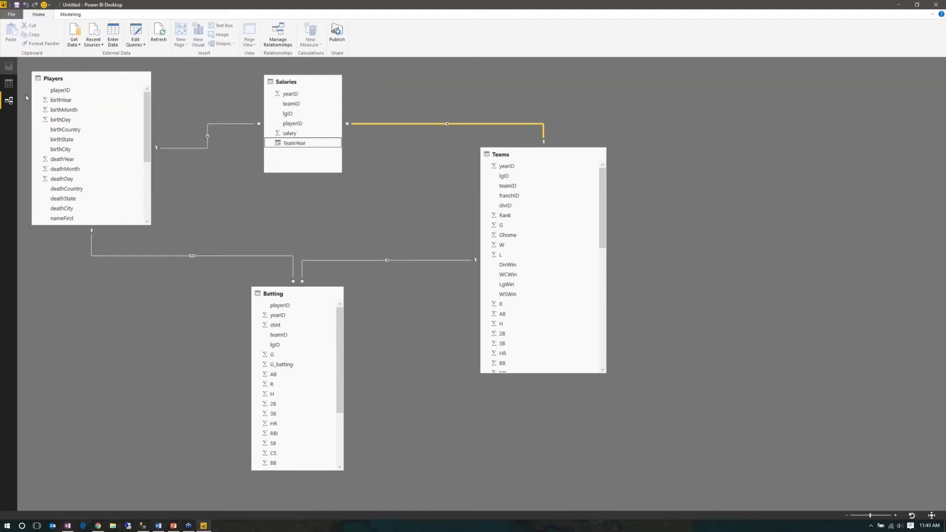
# Filter the report to Atlanta Braves with the team name slicer, and return to the relationship diagram
pyautogui.click(9, 66)
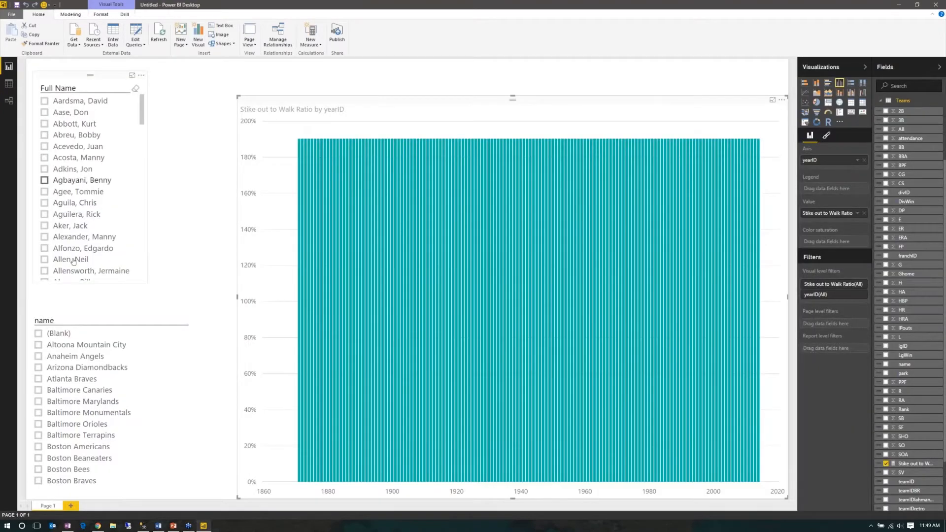
pyautogui.click(84, 381)
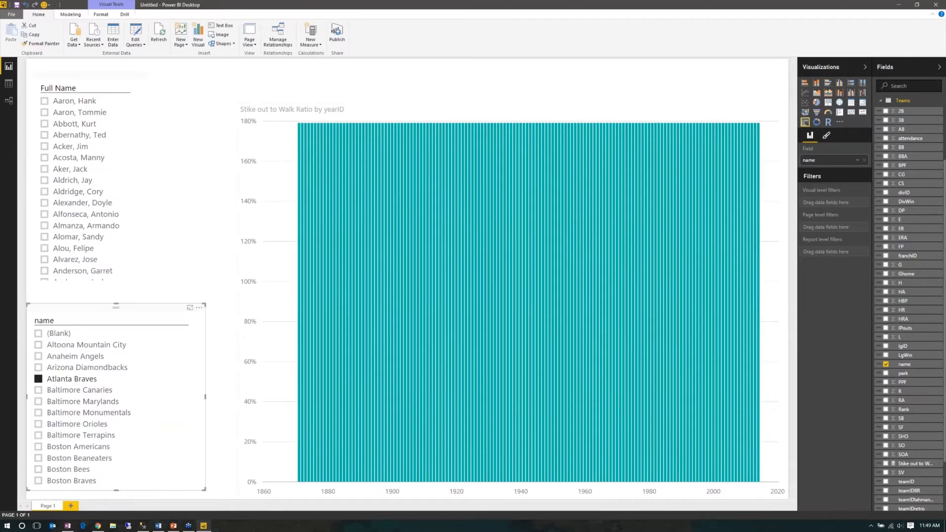
pyautogui.click(9, 103)
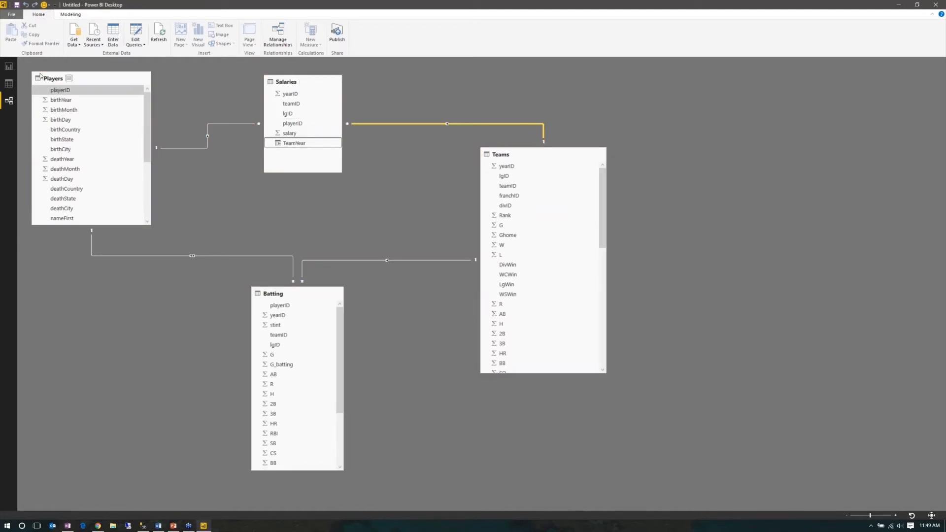
# Try to set the cross filter direction of the Salaries–Players relationship to Both
pyautogui.click(223, 125)
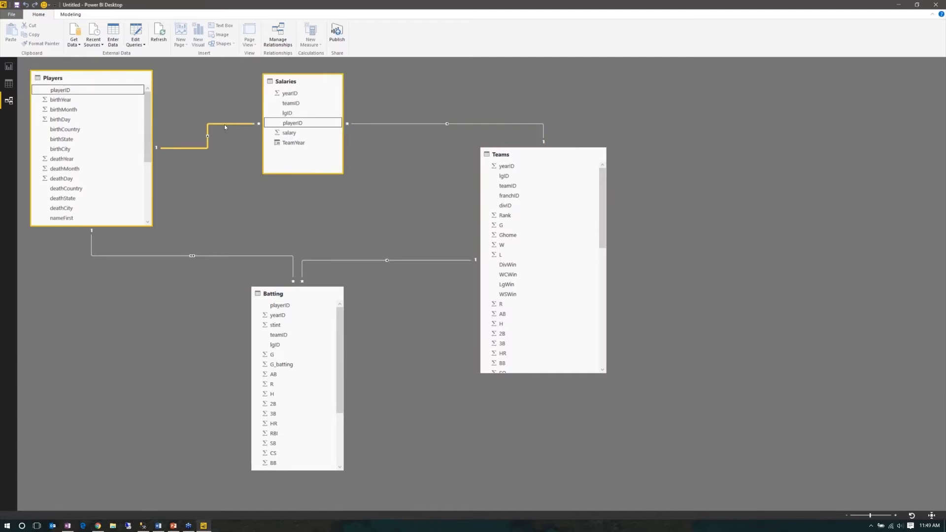
pyautogui.doubleClick(224, 125)
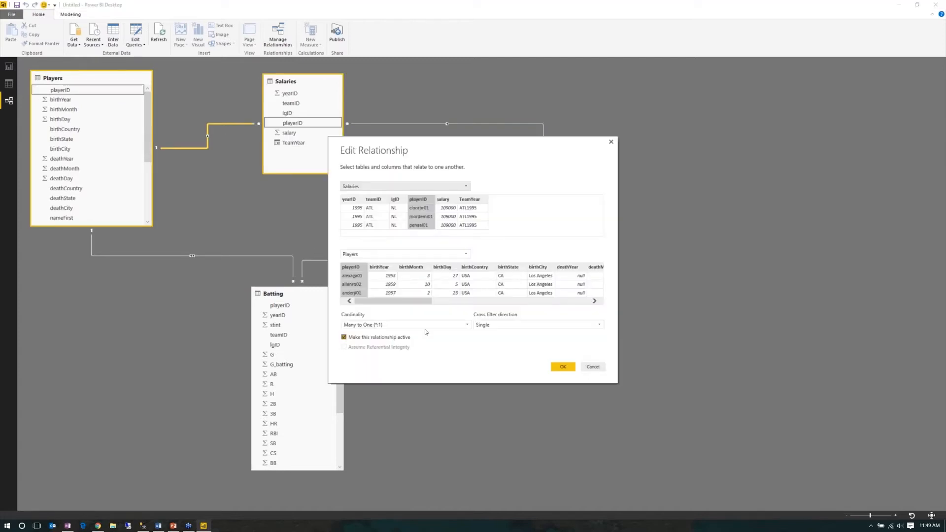
pyautogui.click(499, 325)
pyautogui.click(499, 344)
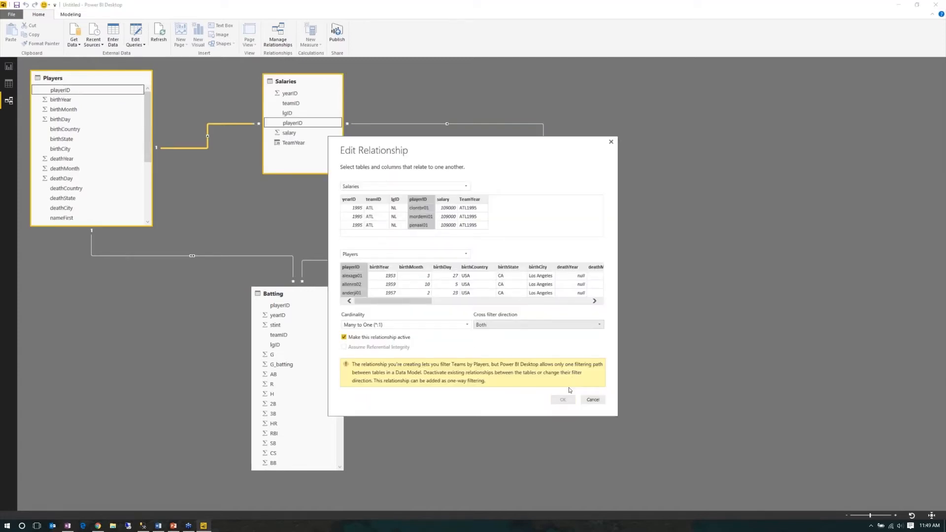
pyautogui.click(593, 400)
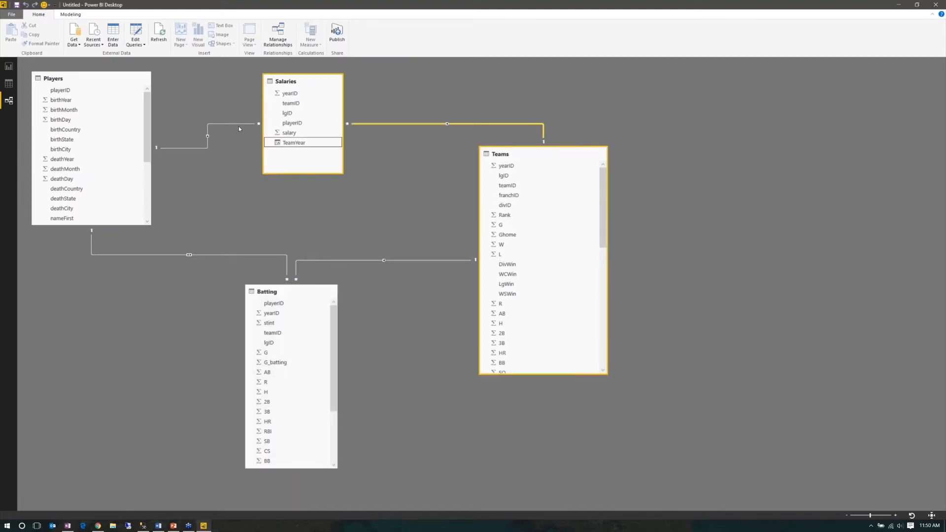
# Delete the relationship between Salaries and Players on playerID
pyautogui.press('Delete')
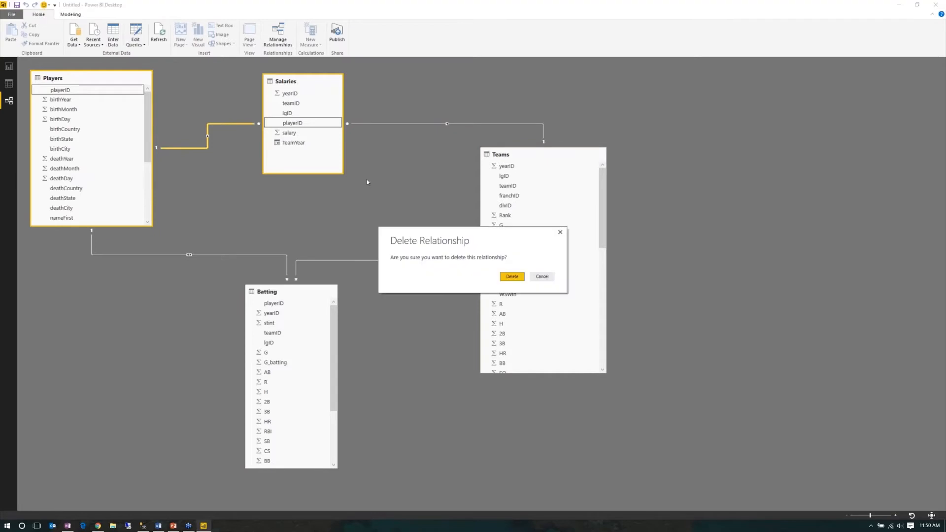
pyautogui.click(511, 277)
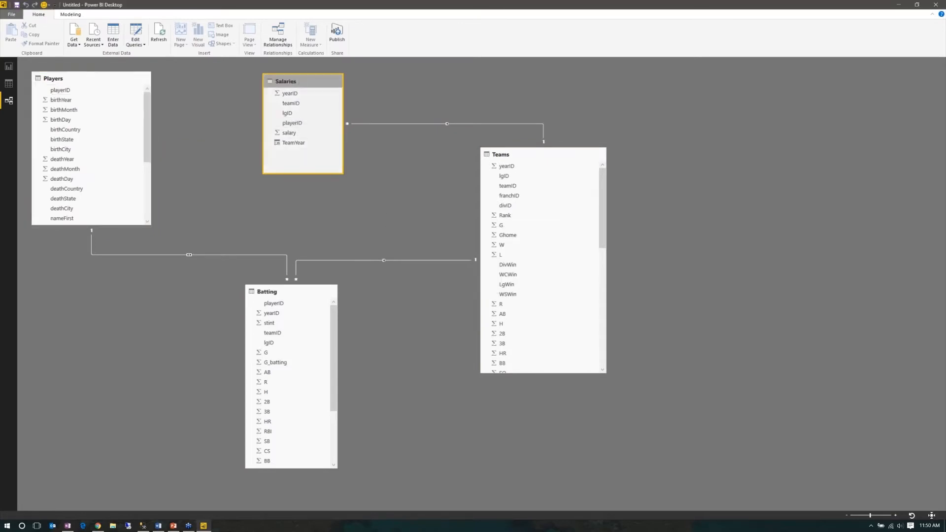
pyautogui.click(475, 124)
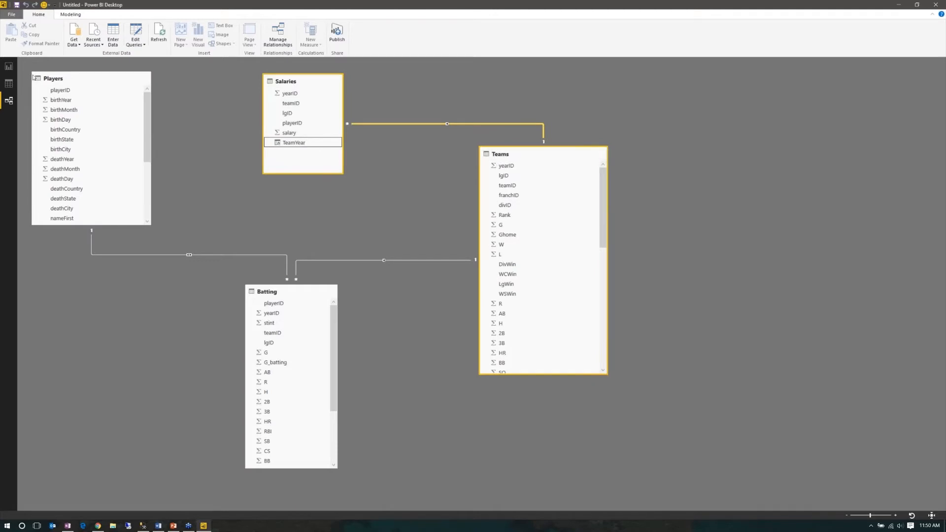
# Add a new measure named Dollar Per Hit to the Salaries table
pyautogui.click(7, 89)
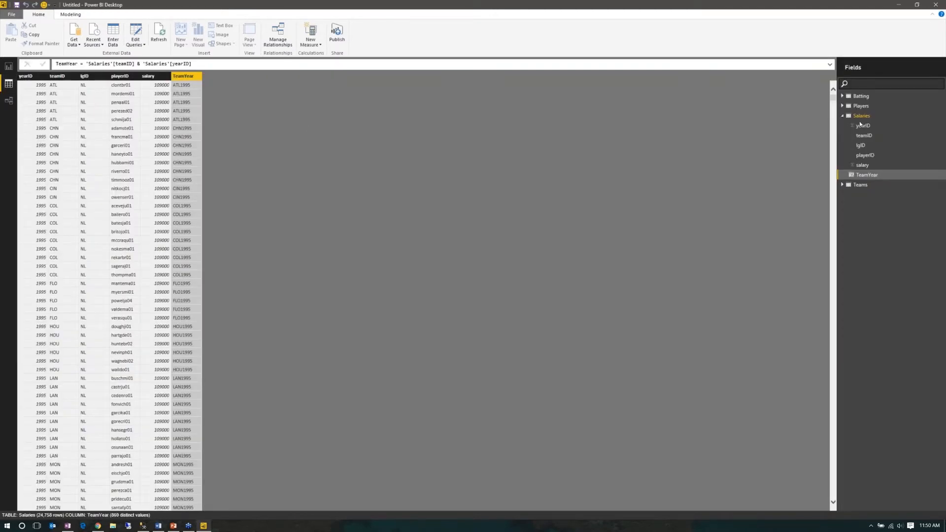
pyautogui.click(524, 173)
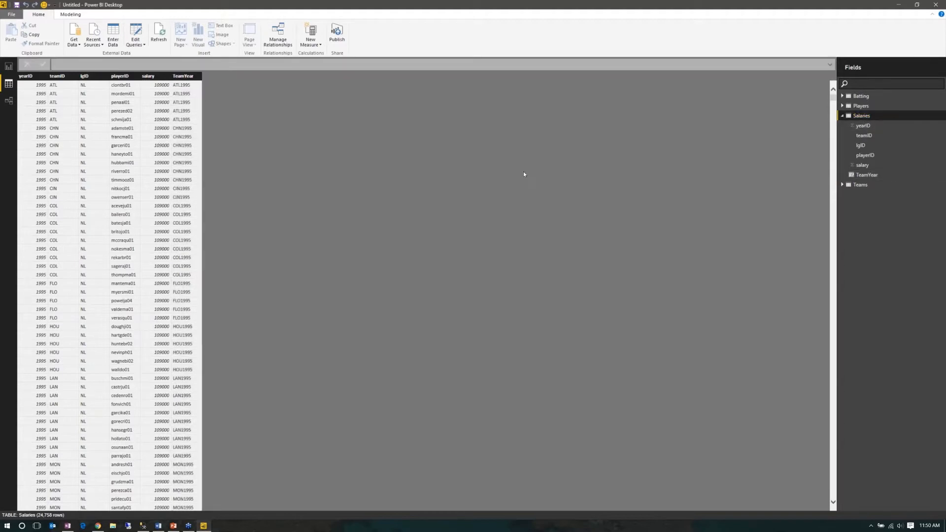
pyautogui.rightClick(881, 118)
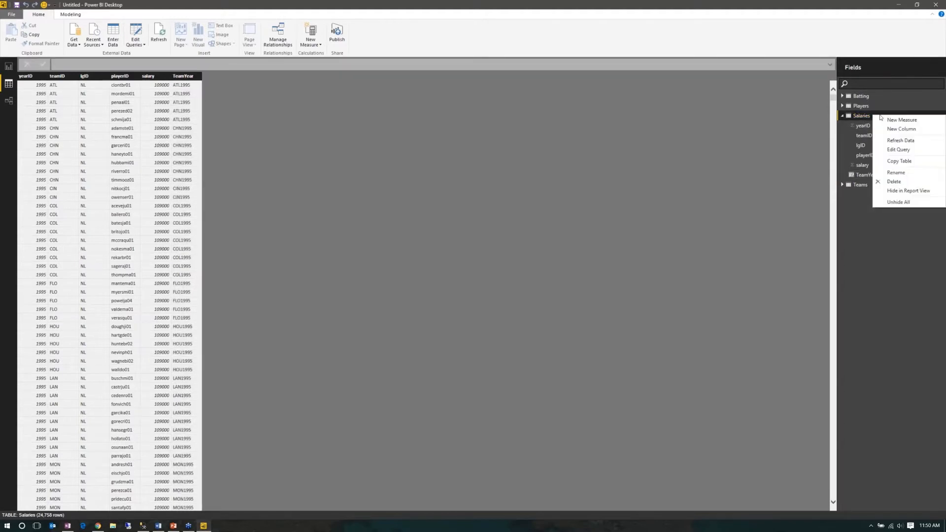
pyautogui.click(906, 128)
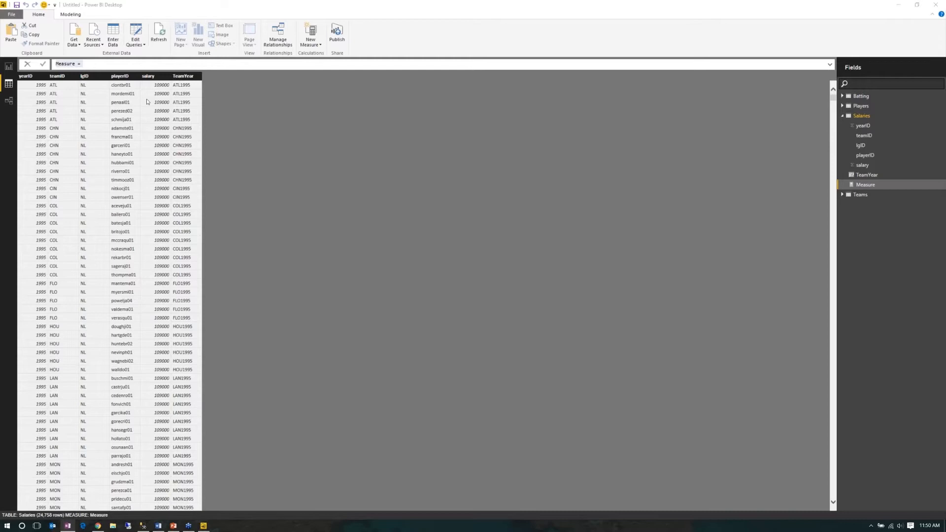
pyautogui.moveTo(85, 63); pyautogui.dragTo(43, 63)
pyautogui.write('Dollar Per Hit =')
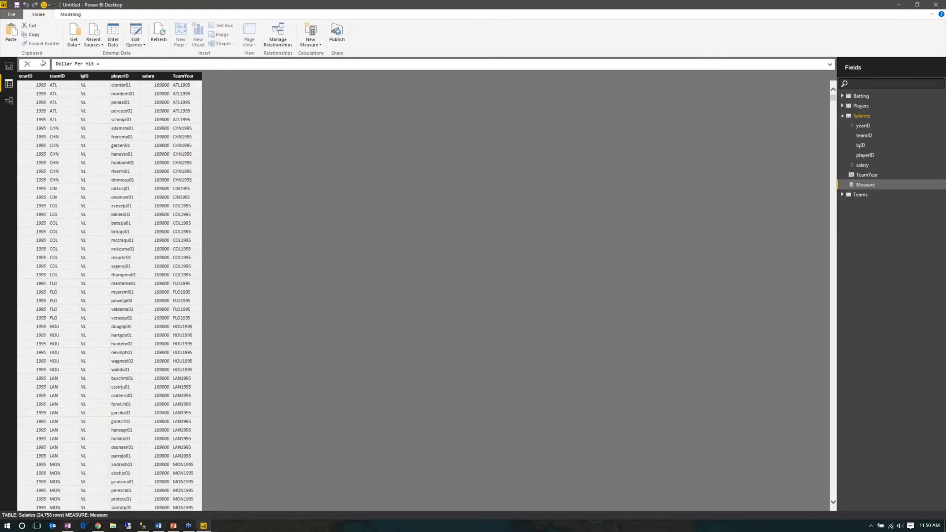
# Begin the measure's formula with DIVIDE, using SUM('Salaries'[salary]) as the numerator
pyautogui.press('capslock')
pyautogui.write('DIVIDE(')
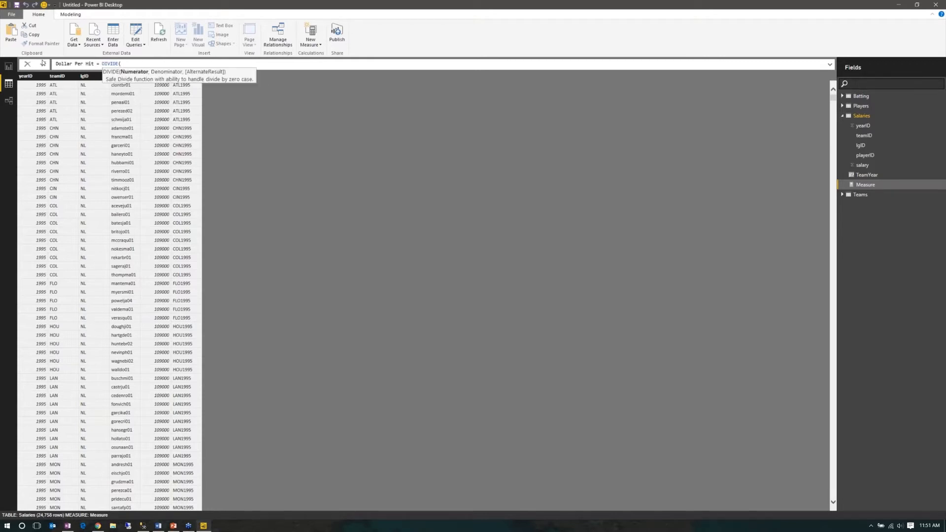
pyautogui.write("SUM('S")
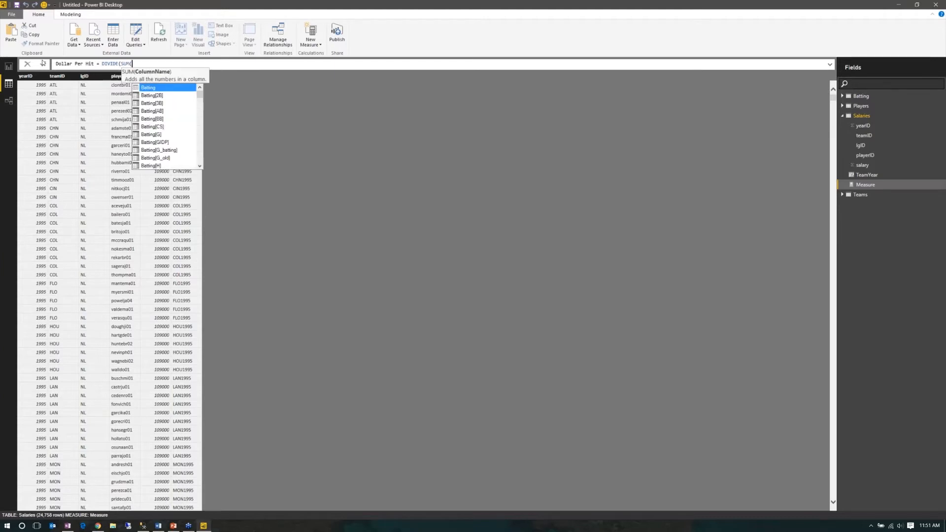
pyautogui.press('Tab')
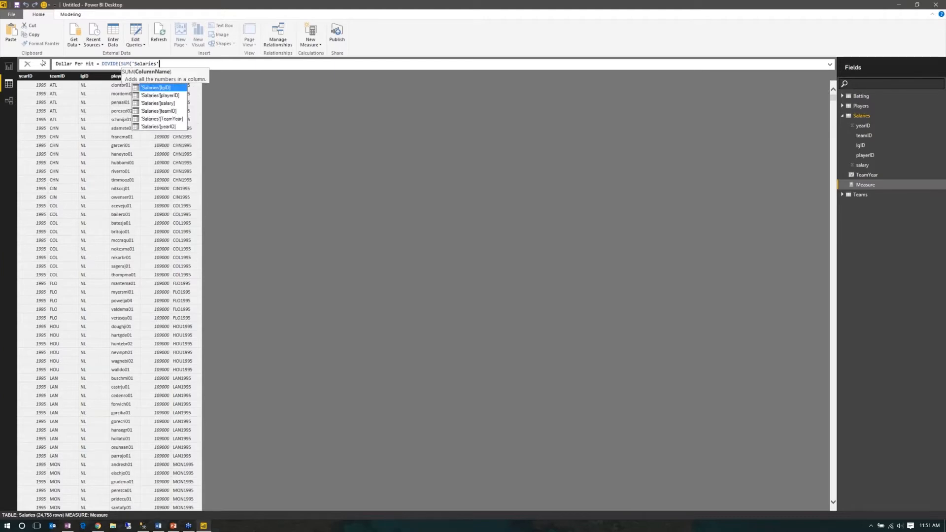
pyautogui.write('[sa')
pyautogui.press('Tab')
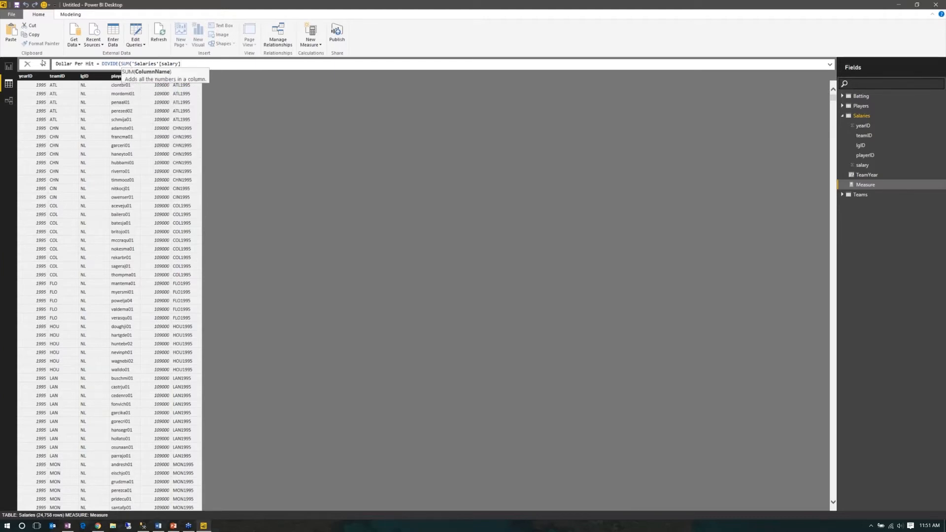
pyautogui.write(')')
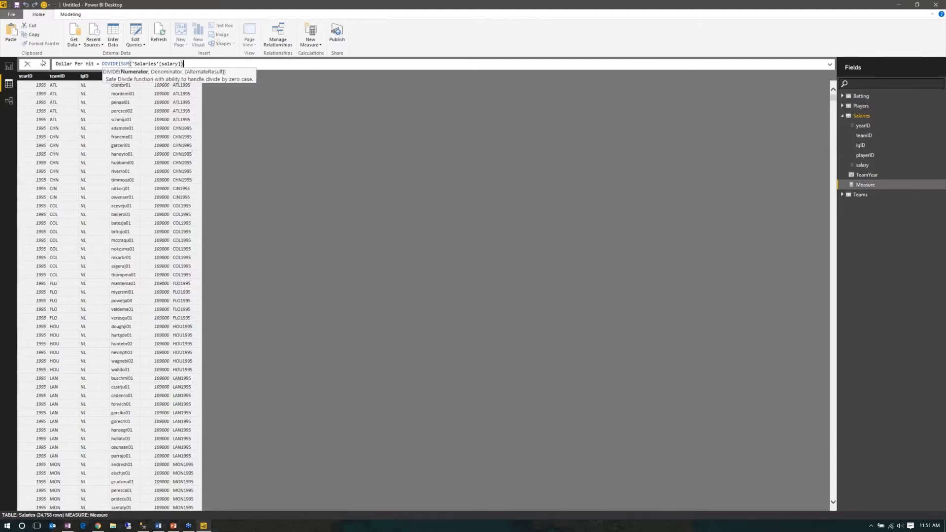
# Complete the Dollar Per Hit formula with SUM(Teams[H]) as the denominator and commit the measure
pyautogui.write(', SUM(')
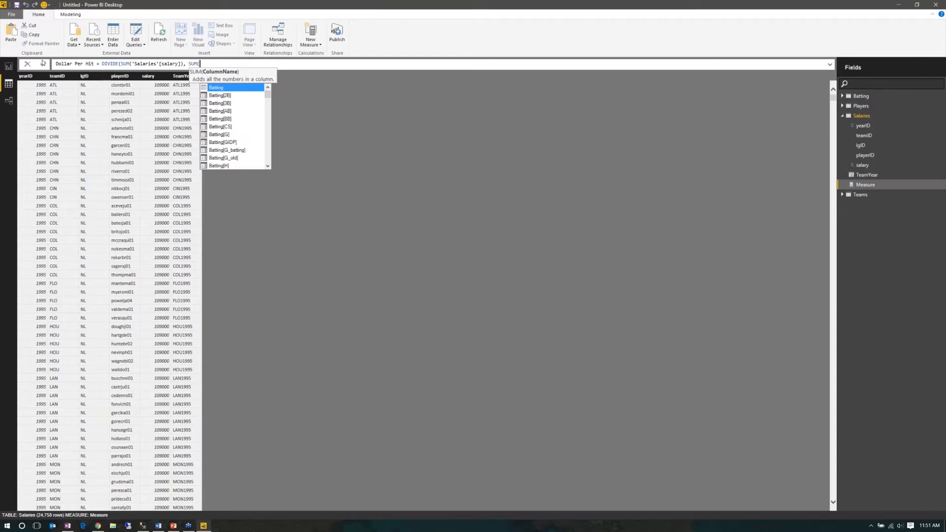
pyautogui.write('TEA')
pyautogui.press('Tab')
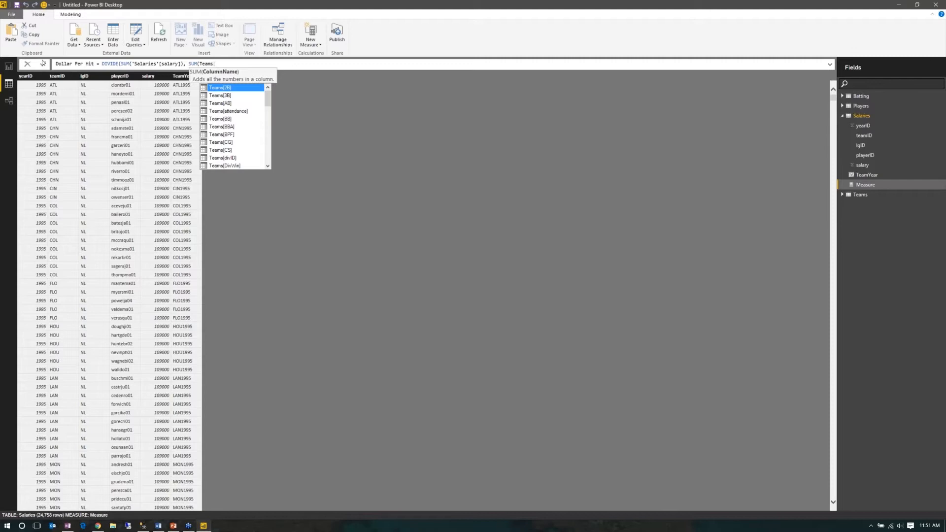
pyautogui.write('[H]')
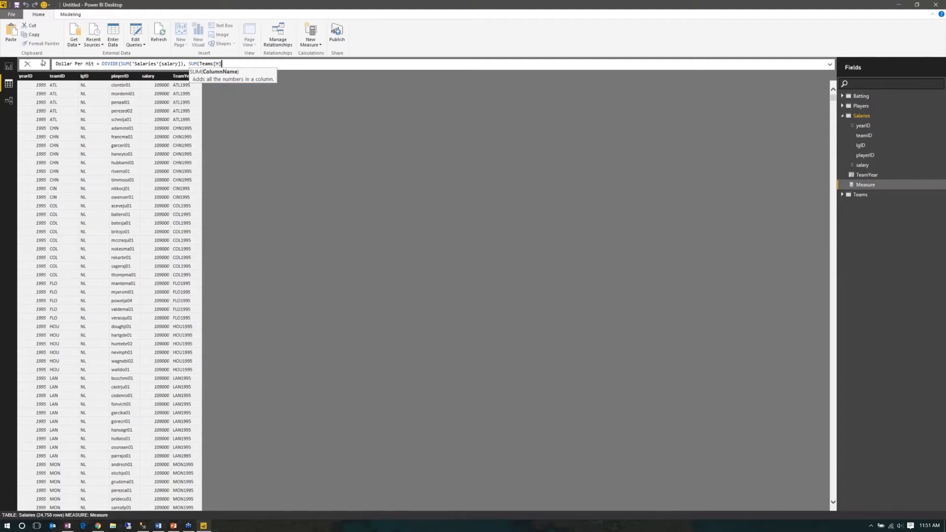
pyautogui.write(')')
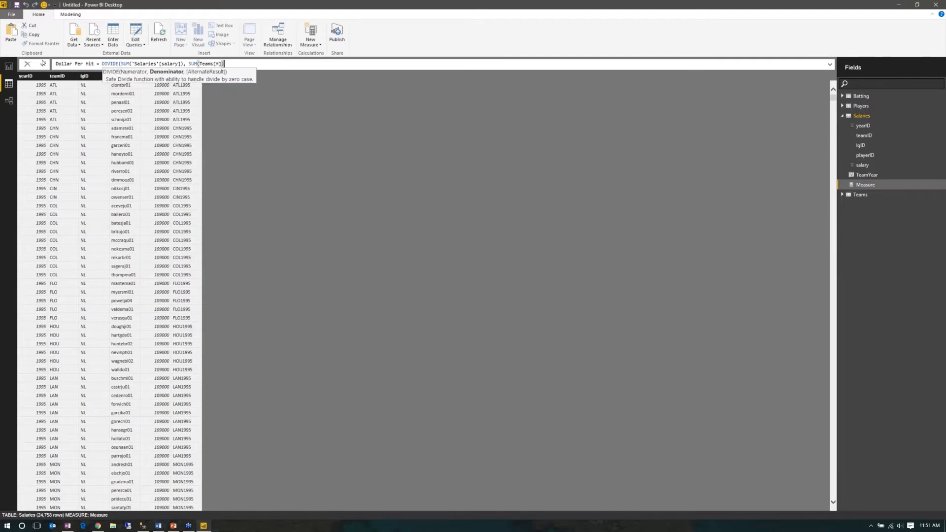
pyautogui.write(')')
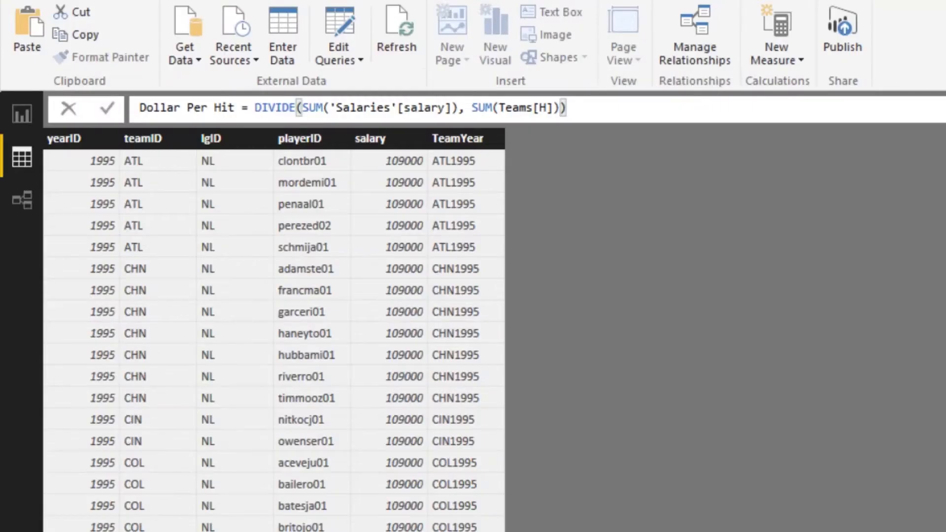
pyautogui.moveTo(302, 118); pyautogui.dragTo(426, 118)
pyautogui.moveTo(484, 119); pyautogui.dragTo(546, 115)
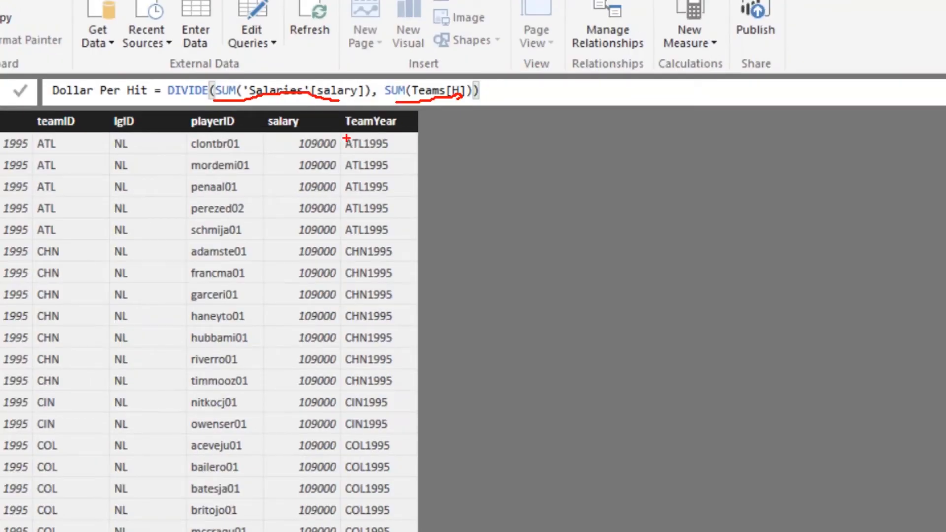
pyautogui.press('Return')
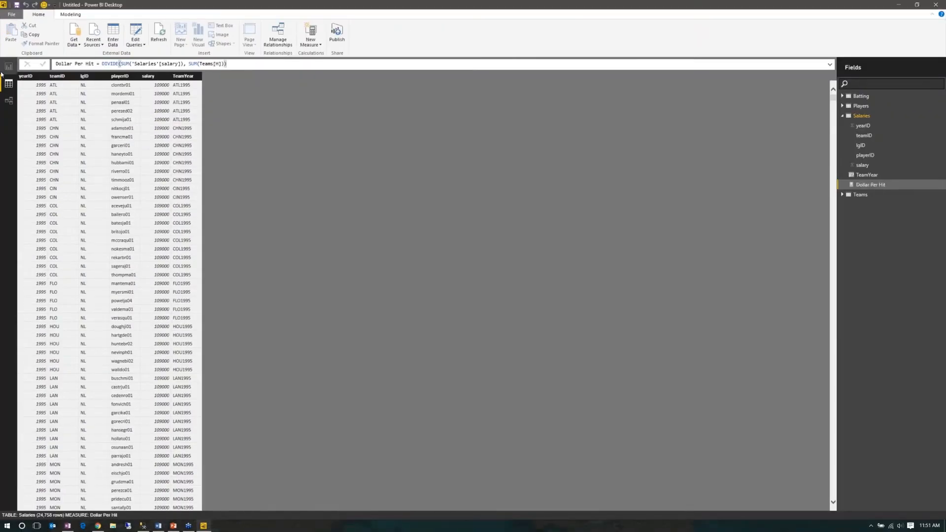
# Replace Stike out to Walk Ratio with Dollar Per Hit in the report's yearID chart, and delete the Full Name slicer
pyautogui.click(8, 68)
pyautogui.click(334, 213)
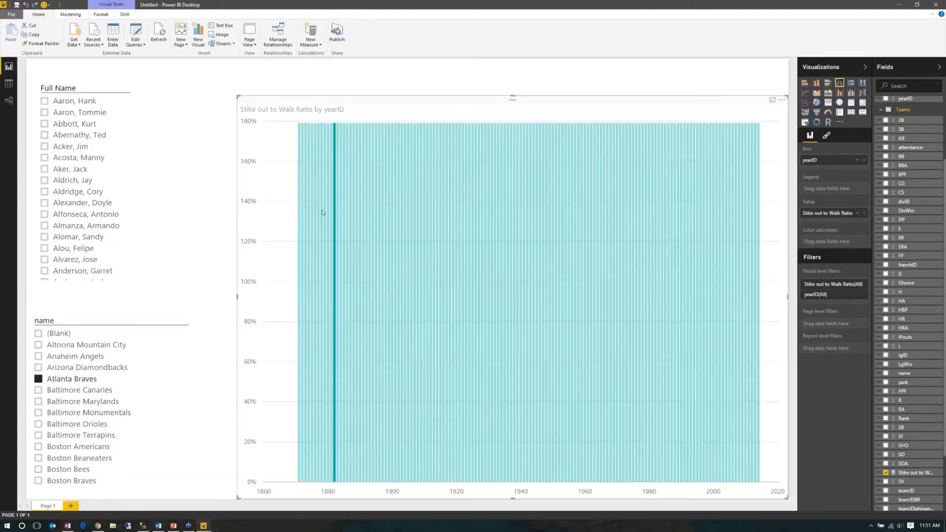
pyautogui.click(865, 215)
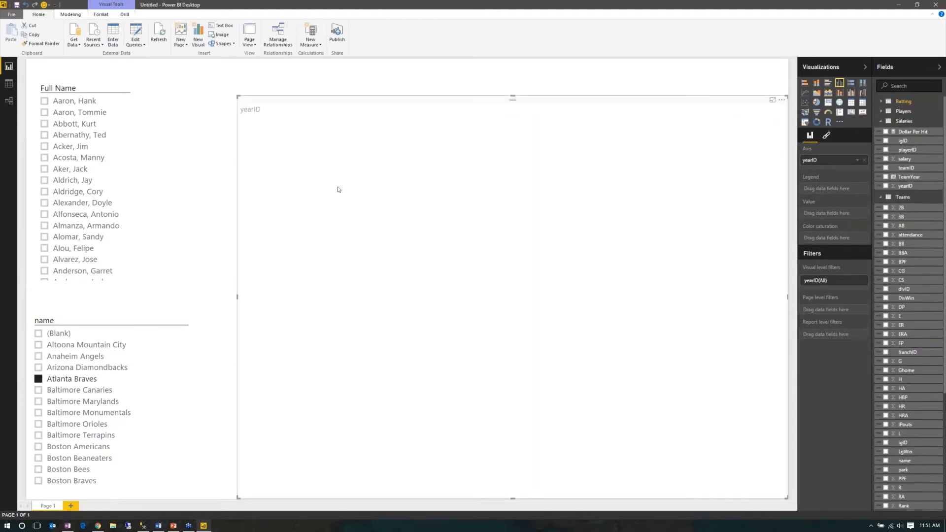
pyautogui.click(120, 147)
pyautogui.press('Delete')
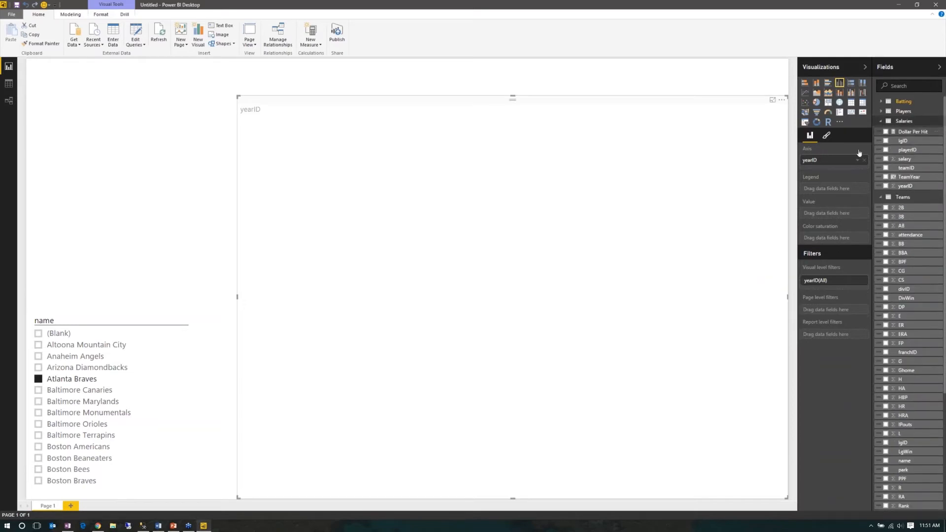
pyautogui.click(886, 132)
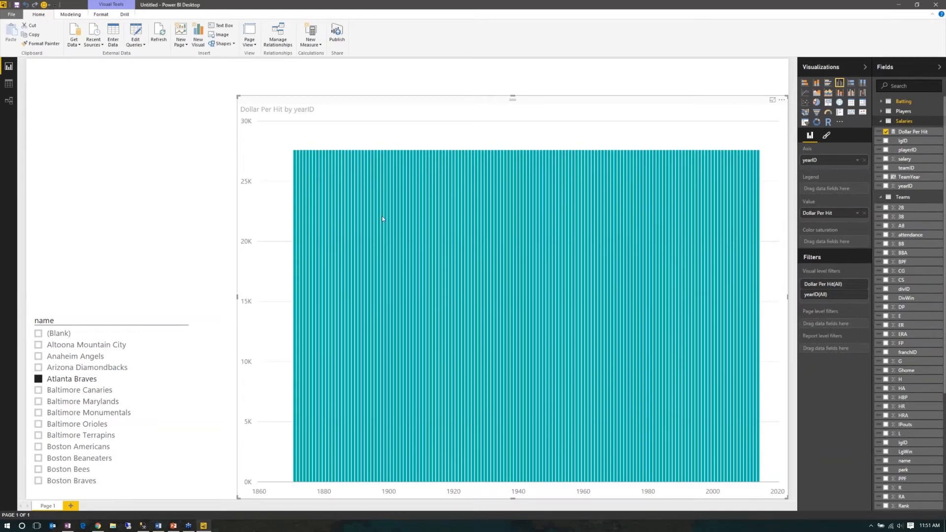
# Move the team name slicer up beside the chart, and try several teams in it, ending with Chicago Cubs
pyautogui.moveTo(383, 219); pyautogui.dragTo(378, 207)
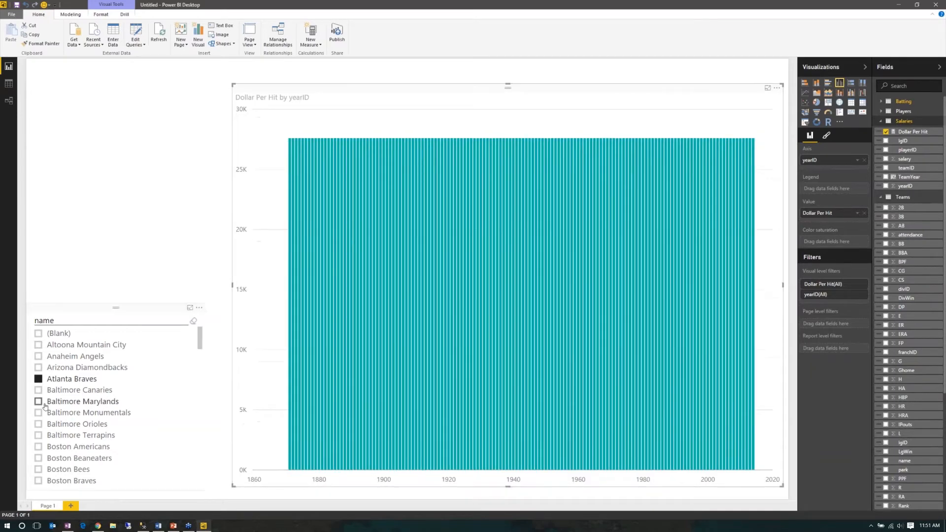
pyautogui.click(38, 402)
pyautogui.moveTo(116, 307); pyautogui.dragTo(116, 146)
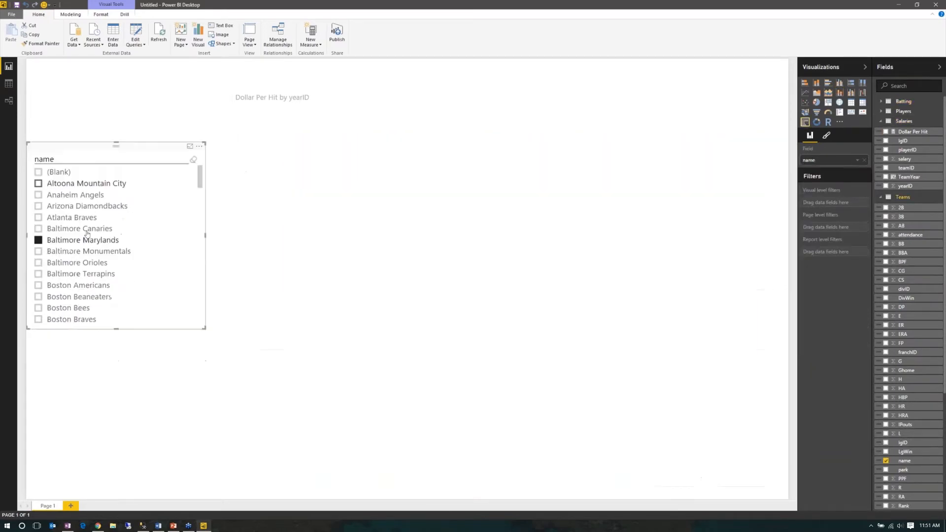
pyautogui.click(38, 251)
pyautogui.click(39, 286)
pyautogui.scroll(-5, 39, 276)
pyautogui.click(39, 259)
pyautogui.click(38, 292)
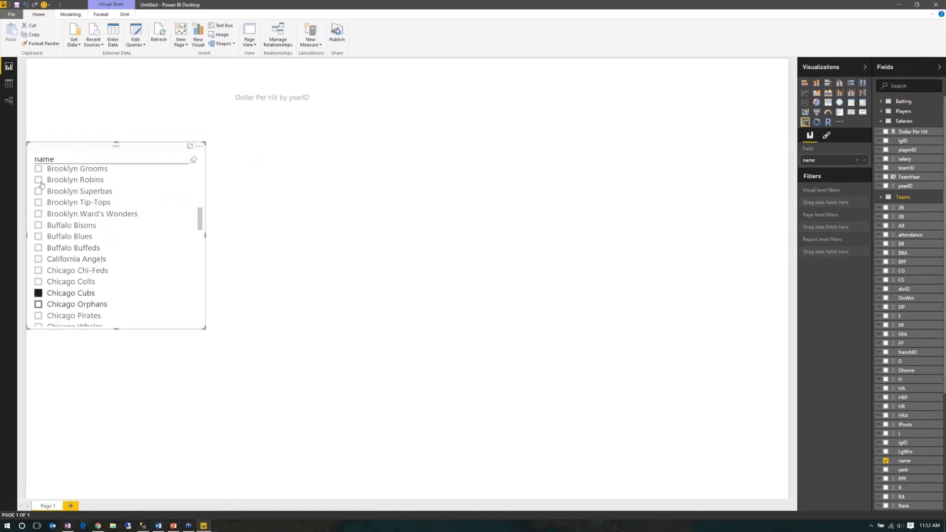
# Return to the relationship diagram, and move the Salaries and Teams tables farther away from Players and Batting
pyautogui.click(9, 84)
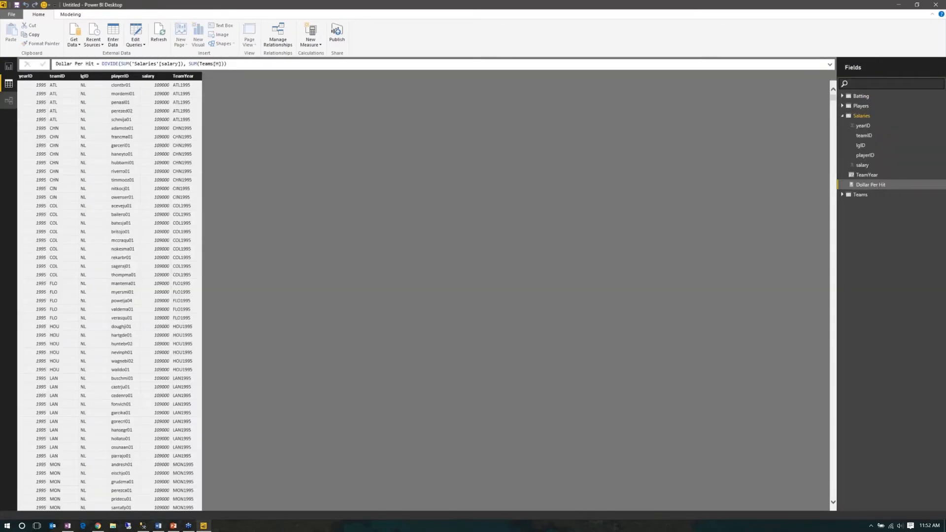
pyautogui.click(8, 101)
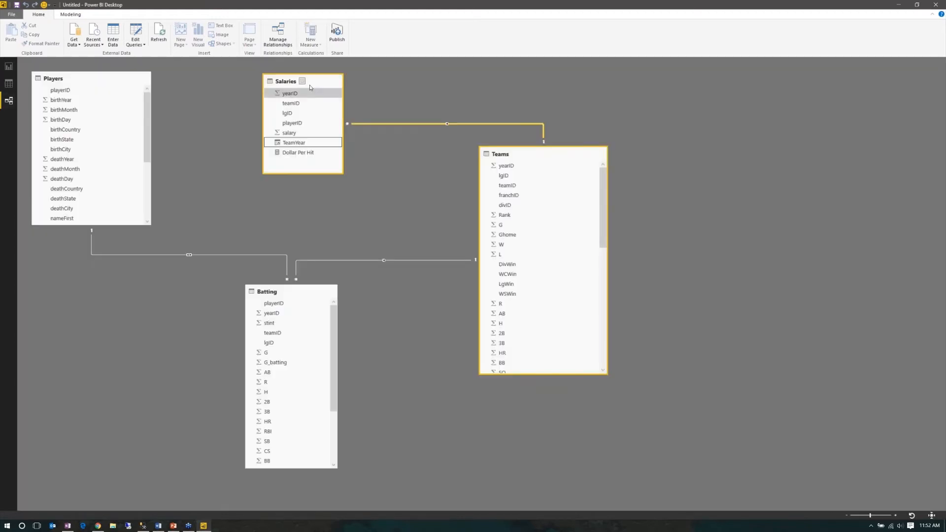
pyautogui.moveTo(309, 85); pyautogui.dragTo(374, 82)
pyautogui.moveTo(527, 153); pyautogui.dragTo(558, 175)
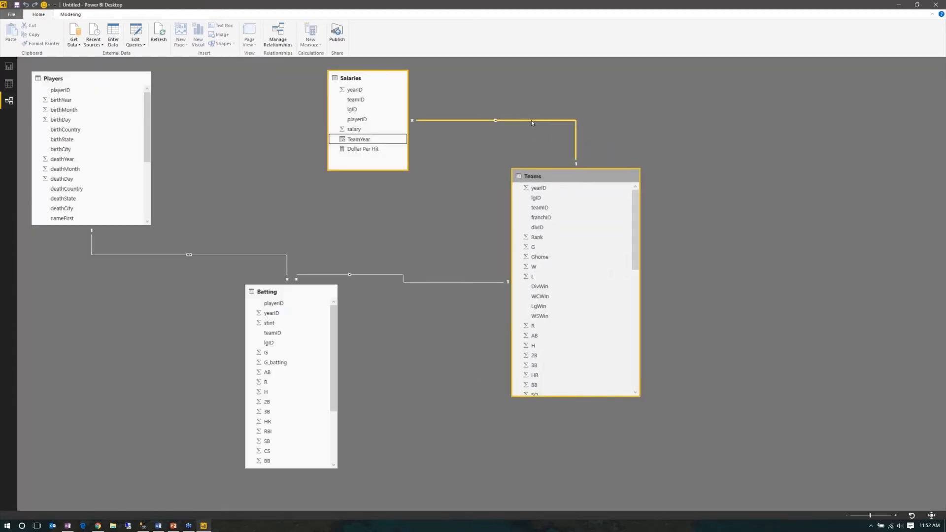
# Set the cross filter direction of the relationship between Salaries and Teams to Both
pyautogui.doubleClick(532, 122)
pyautogui.click(498, 325)
pyautogui.click(497, 344)
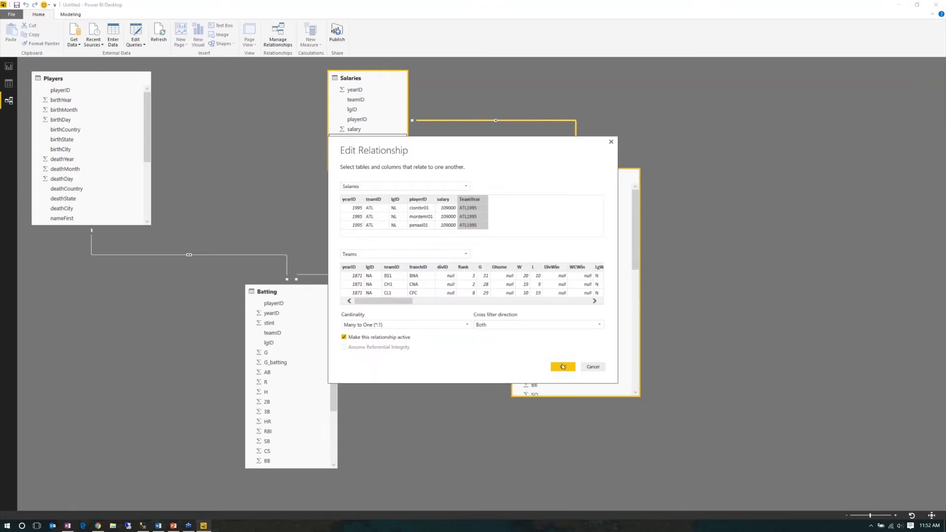
pyautogui.click(563, 366)
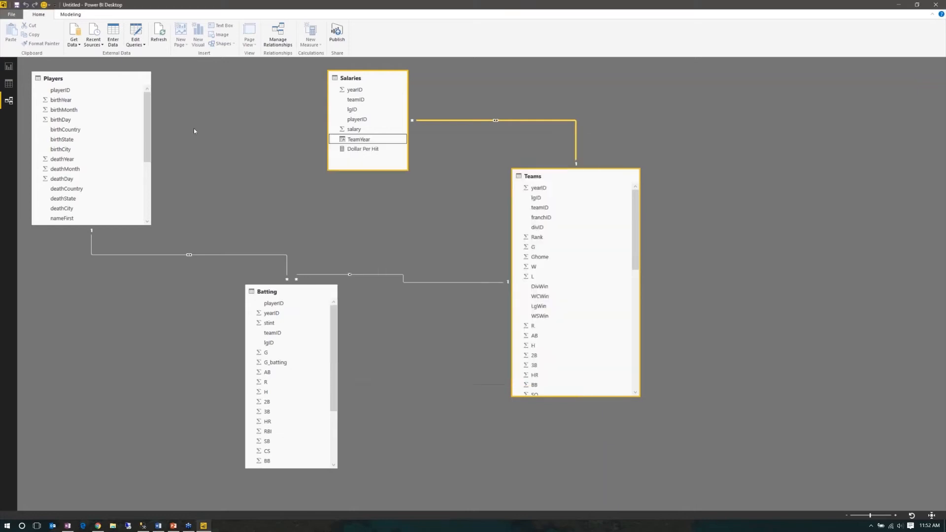
# Return to the report and test the team name slicer on several teams, ending with Cleveland Spiders
pyautogui.click(9, 67)
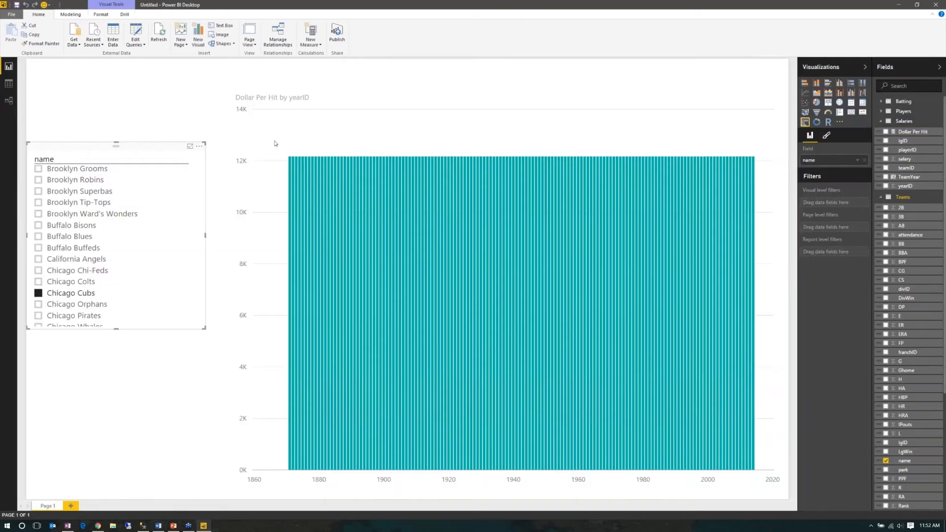
pyautogui.click(275, 142)
pyautogui.click(85, 214)
pyautogui.click(69, 236)
pyautogui.click(71, 259)
pyautogui.click(67, 294)
pyautogui.click(71, 316)
pyautogui.scroll(-5, 79, 276)
pyautogui.click(91, 279)
pyautogui.click(89, 259)
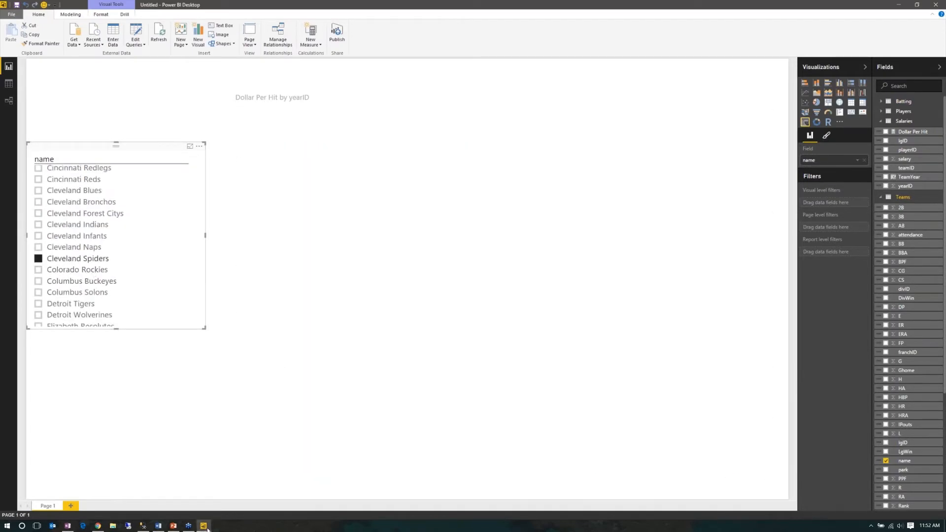
# Open the recent file Getting Started with Tabular Models.pbix and filter its report page to Cincinnati Reds
pyautogui.click(232, 530)
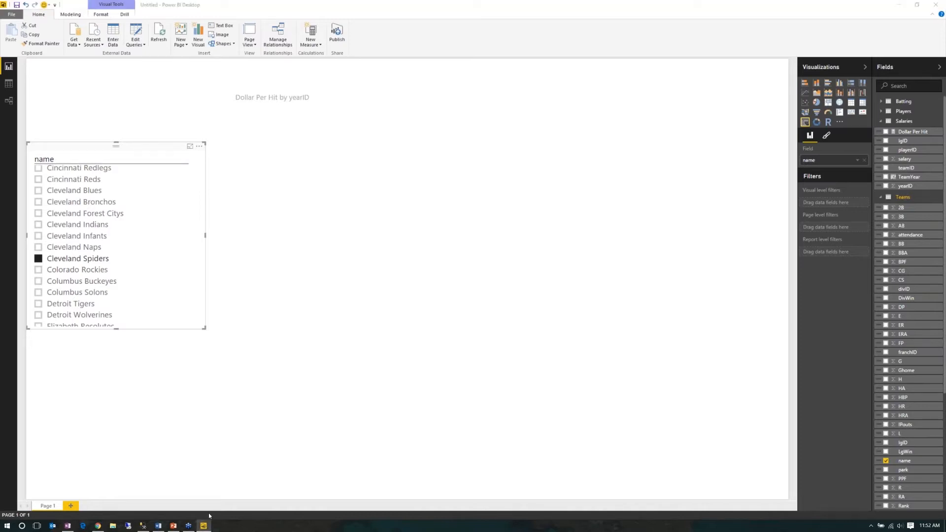
pyautogui.rightClick(204, 526)
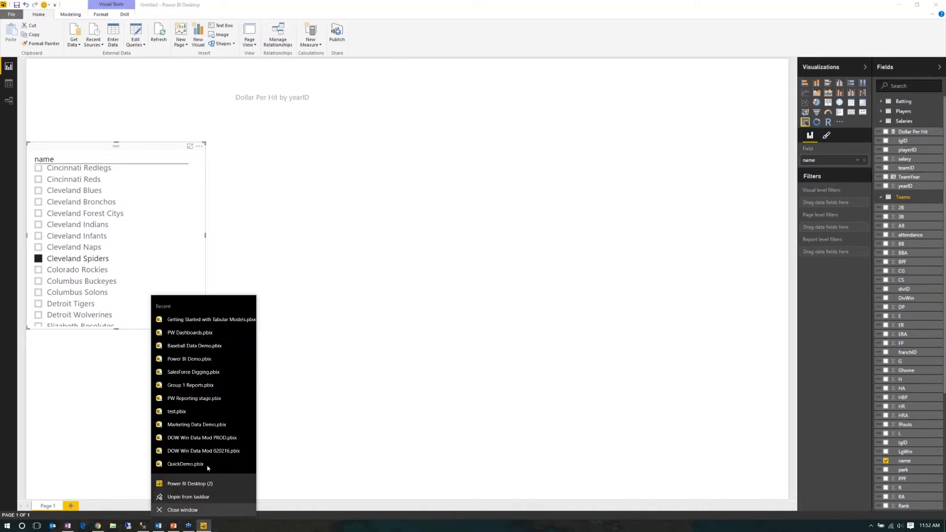
pyautogui.click(197, 321)
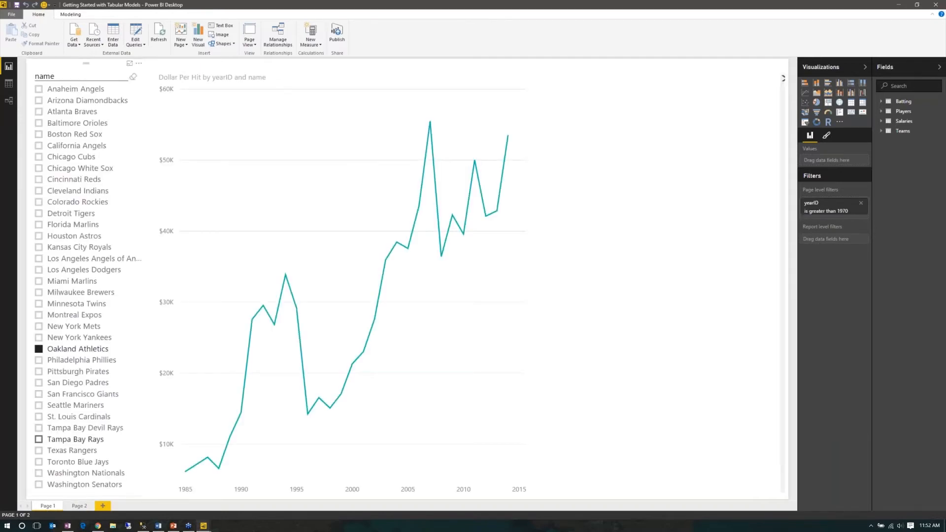
pyautogui.click(49, 181)
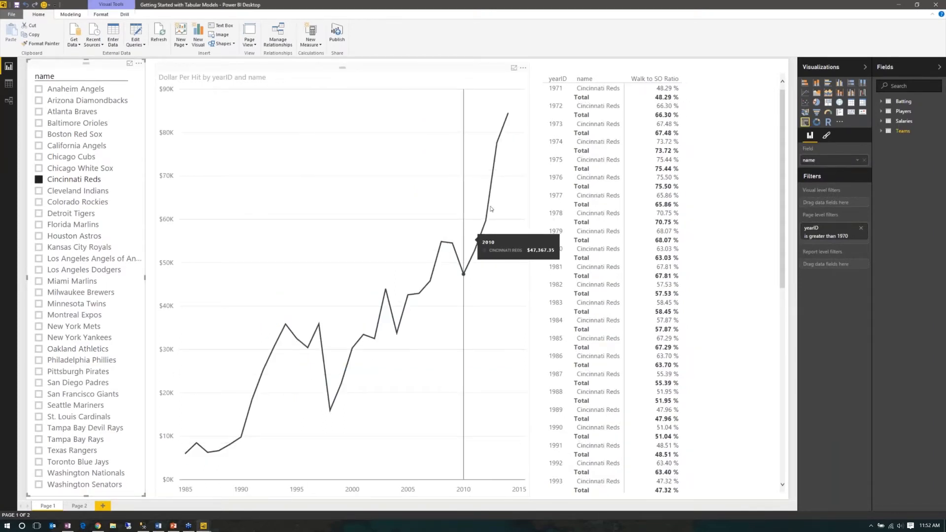
# Expand the Teams and Salaries tables, display the formula of the Dollar Per Hit measure and select its whole text
pyautogui.click(886, 132)
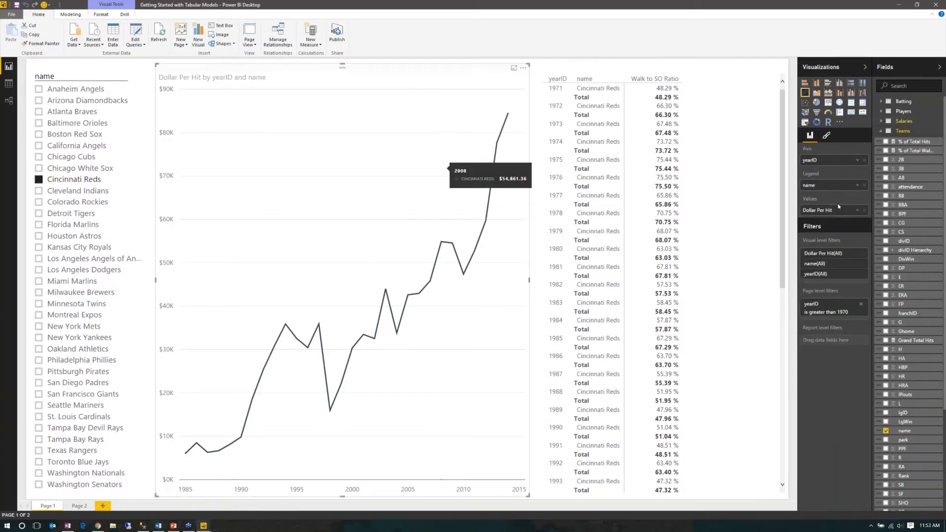
pyautogui.click(903, 122)
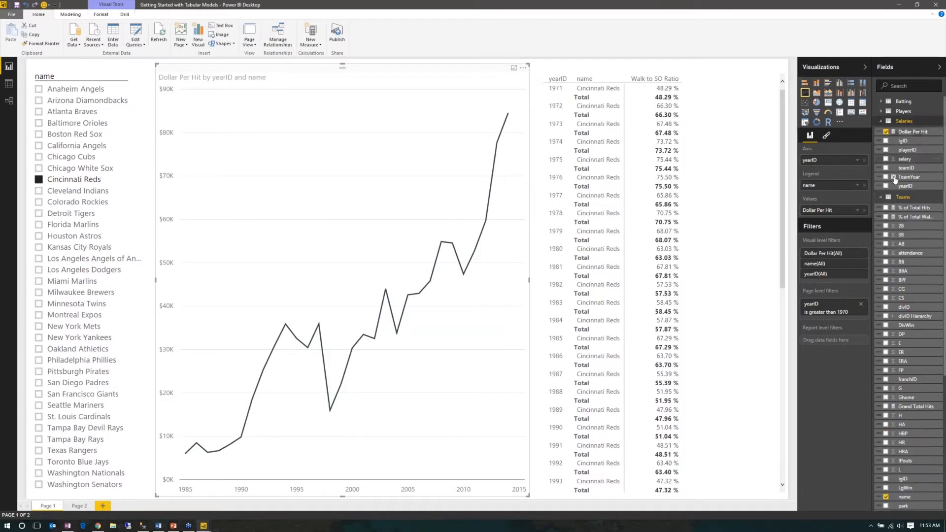
pyautogui.click(924, 136)
pyautogui.moveTo(228, 65); pyautogui.dragTo(27, 60)
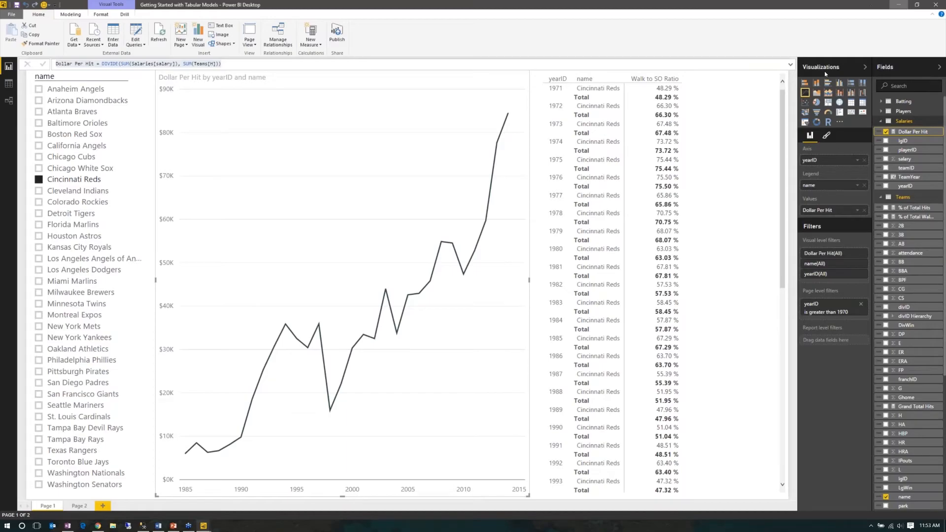
# Minimize the report window and show the Get Started resources slide in the PowerPoint presentation
pyautogui.click(899, 4)
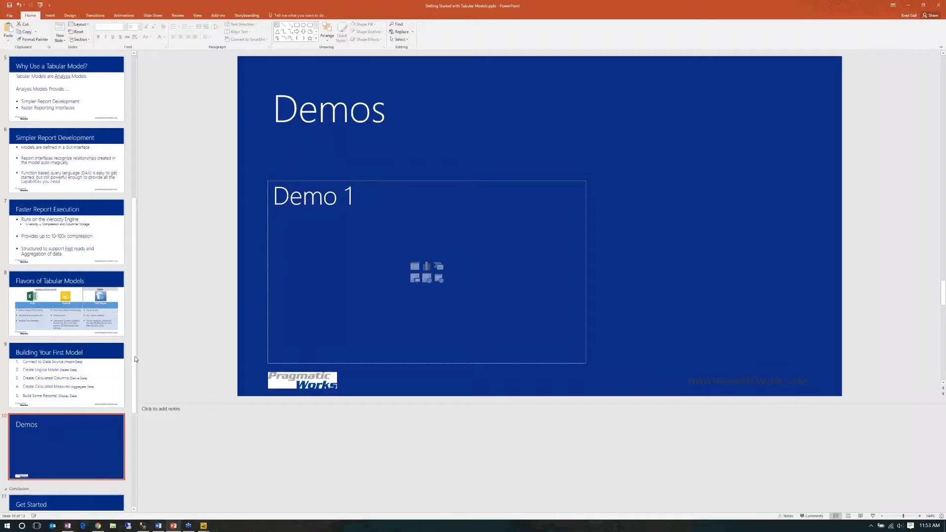
pyautogui.scroll(-3, 106, 377)
pyautogui.click(105, 396)
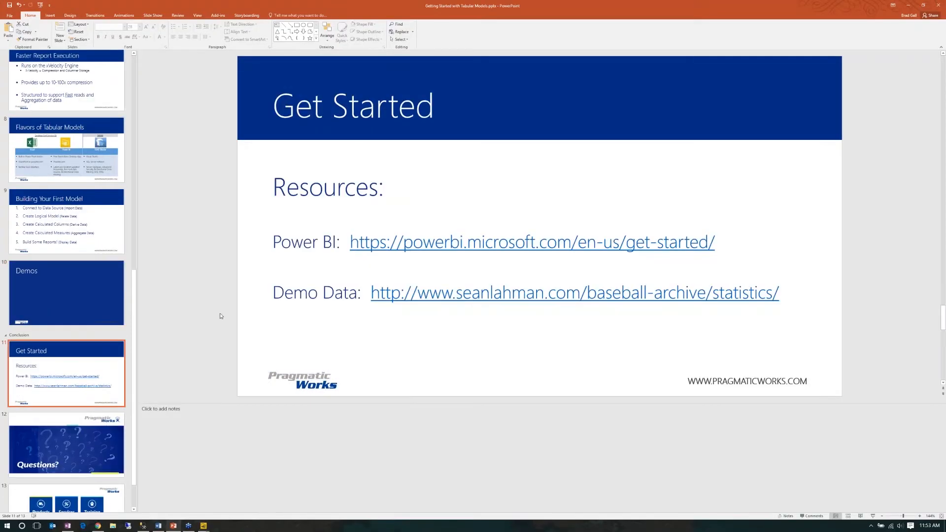
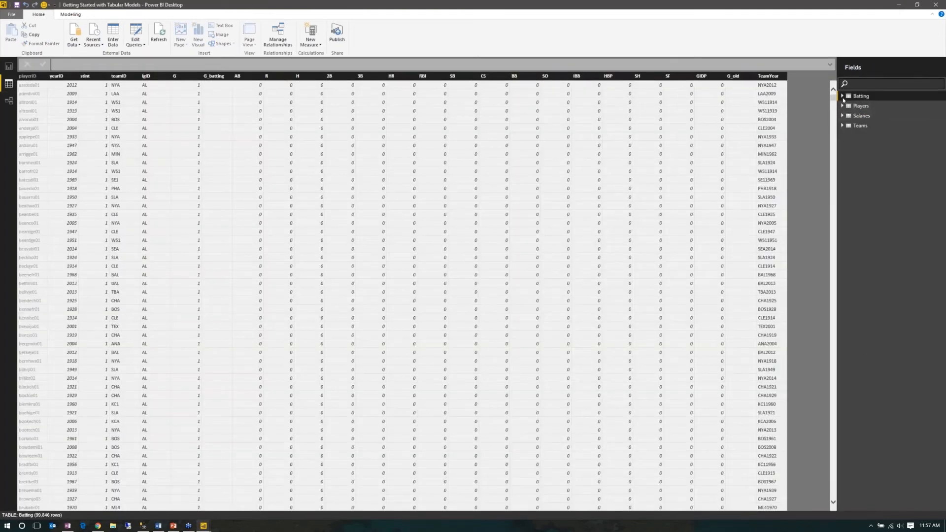
# Select the stint column of the Batting table and examine its default summarization options without changing them
pyautogui.click(843, 97)
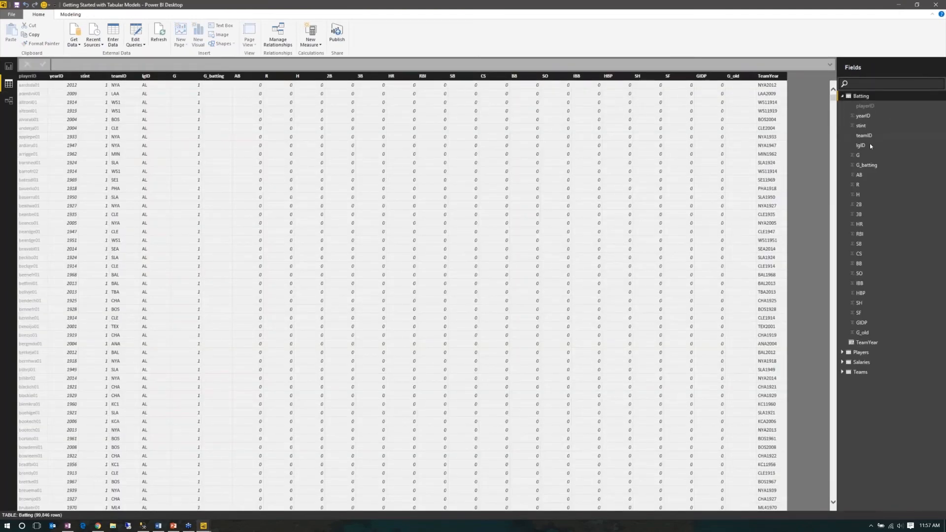
pyautogui.click(868, 128)
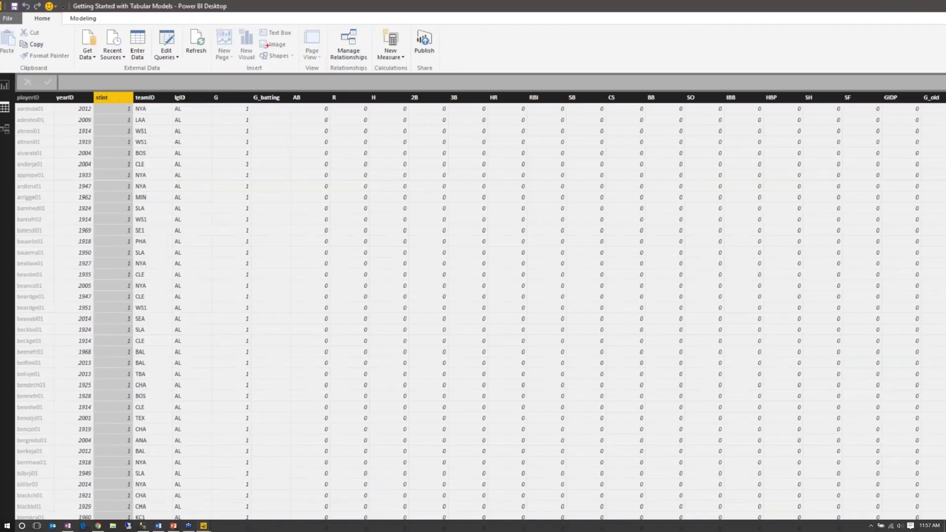
pyautogui.click(83, 18)
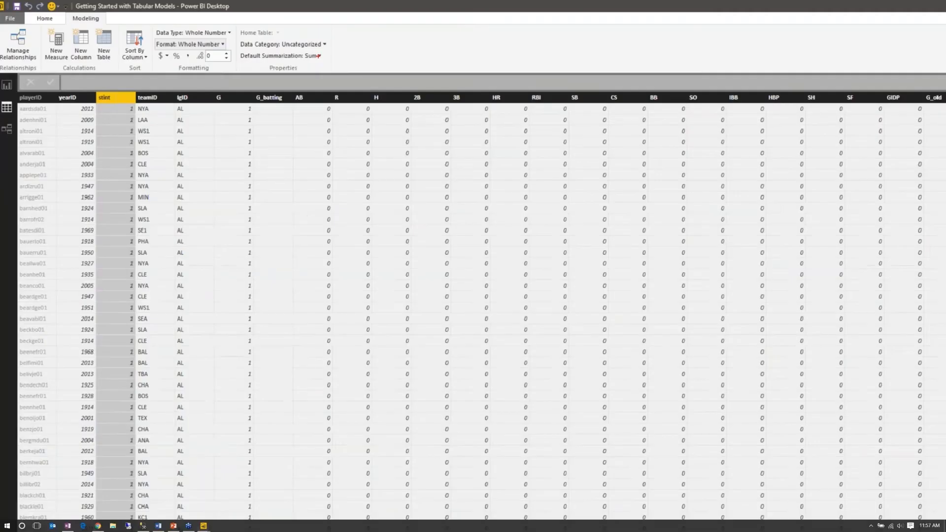
pyautogui.click(445, 110)
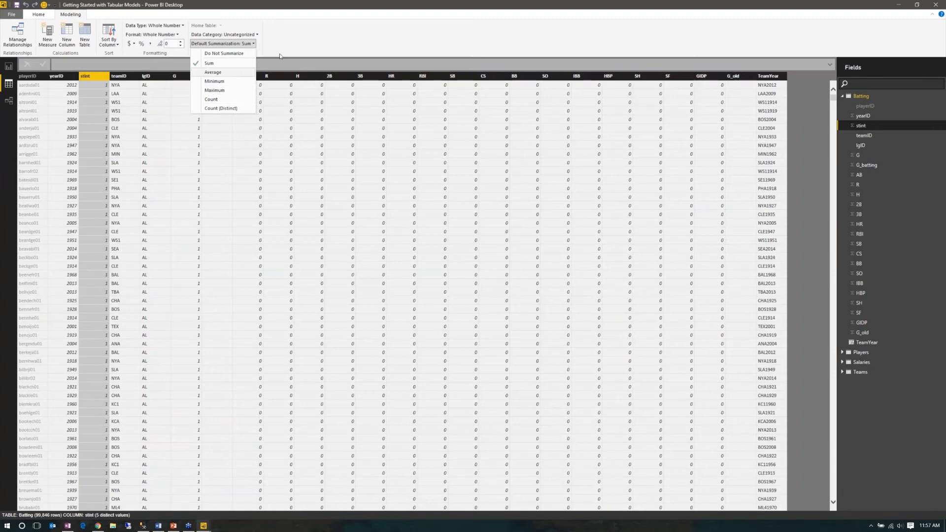
pyautogui.click(512, 61)
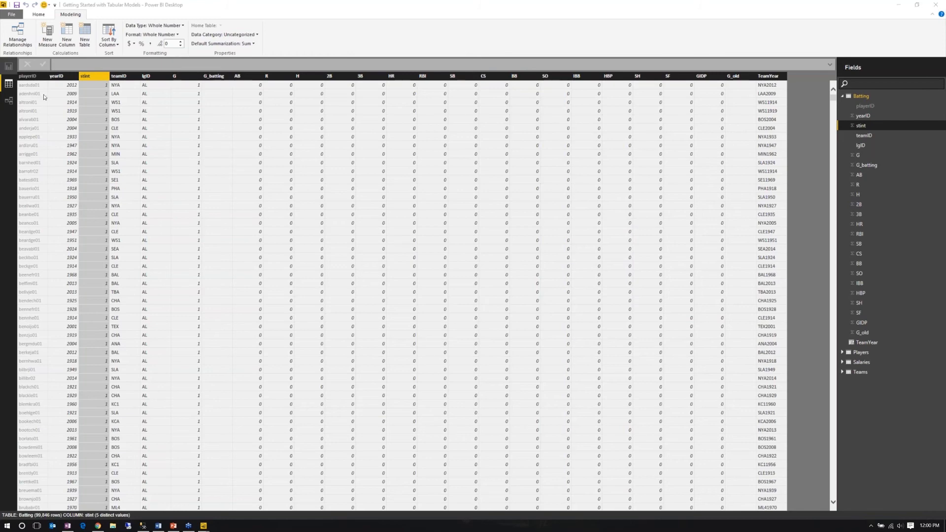
# Return to the report page, filter it to Kansas City Royals, and switch back to the PowerPoint presentation
pyautogui.click(8, 66)
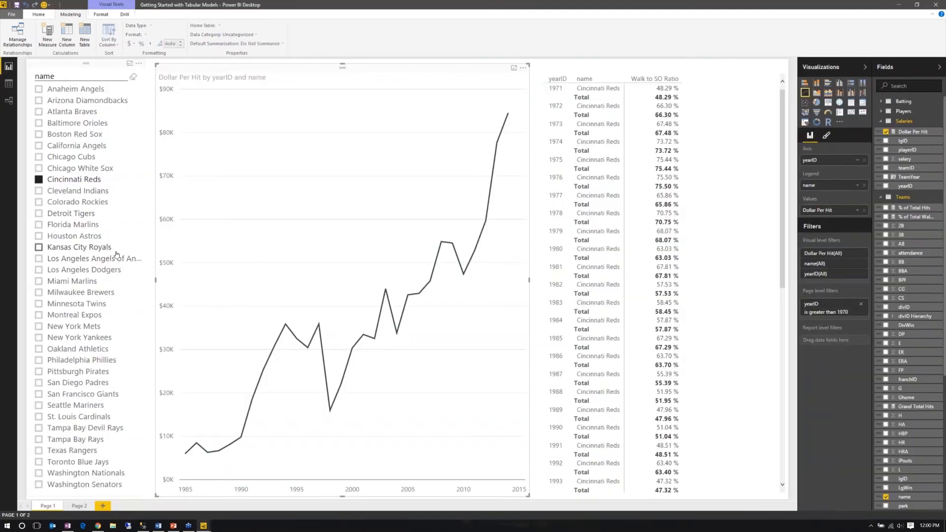
pyautogui.click(74, 252)
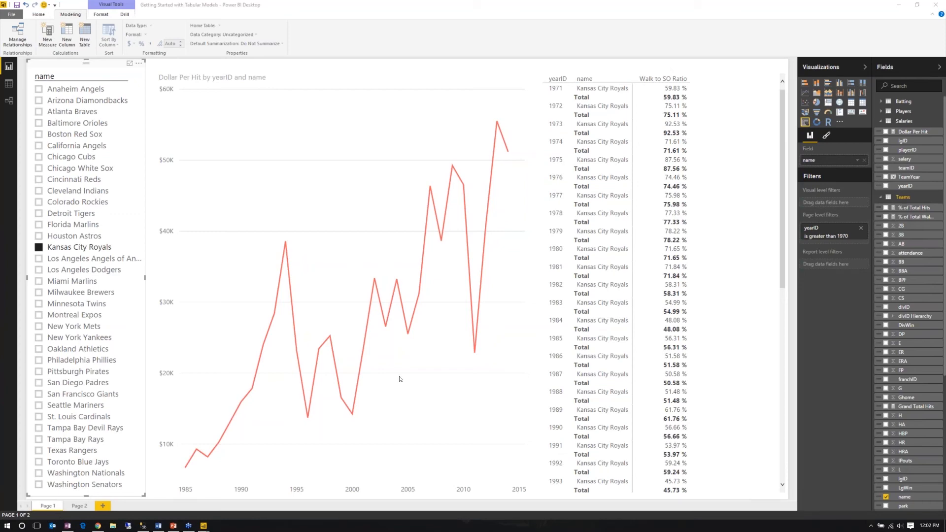
pyautogui.click(172, 525)
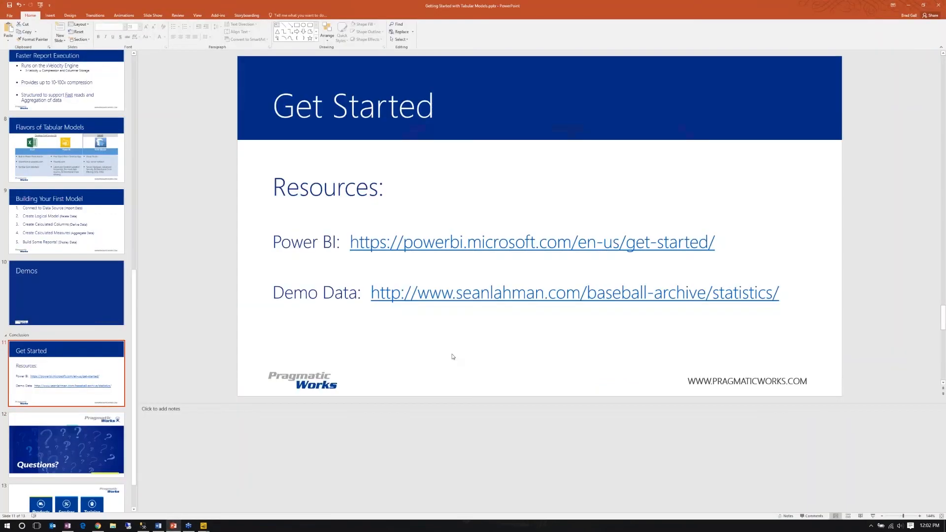